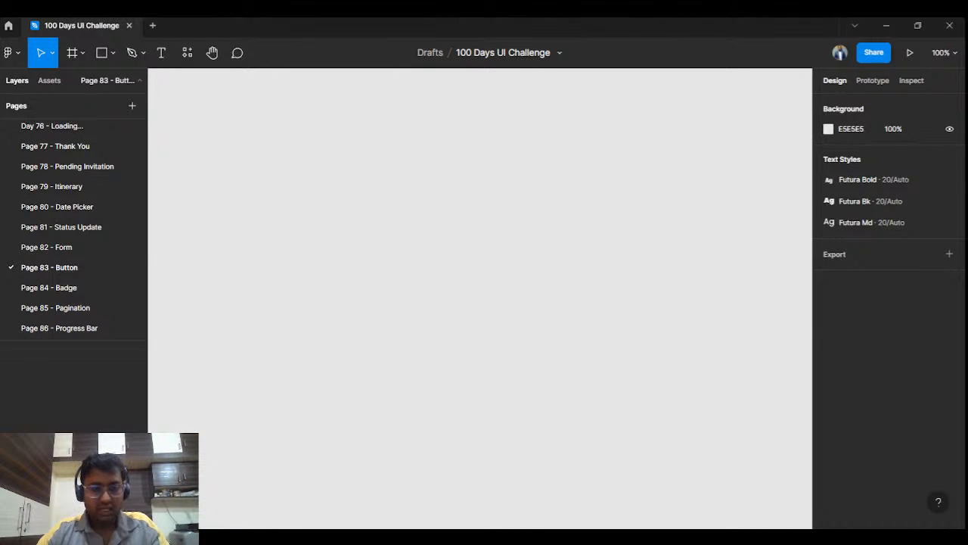
Step: Rename the page "Page 83 - Button" as "Day 83 - Button"
double_click(40, 270)
click(37, 270)
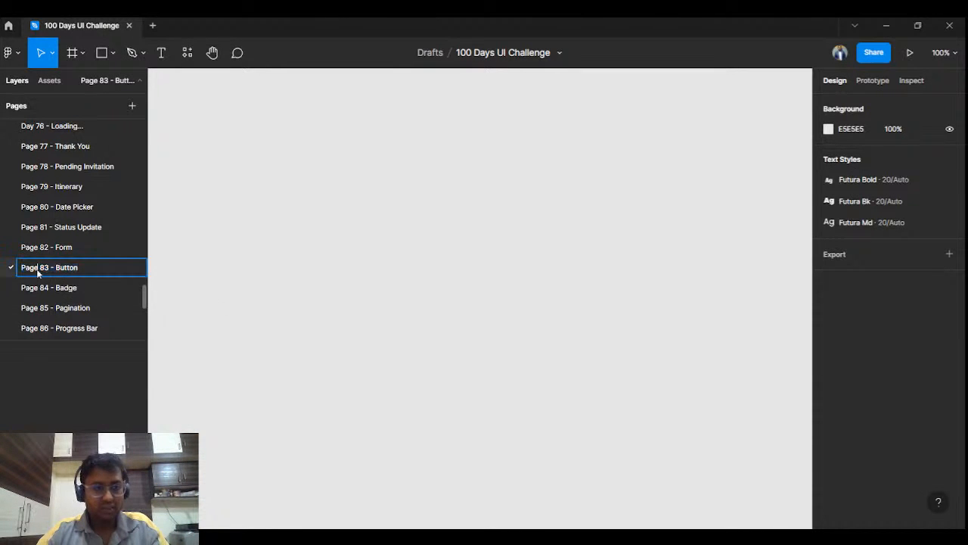
text(Day)
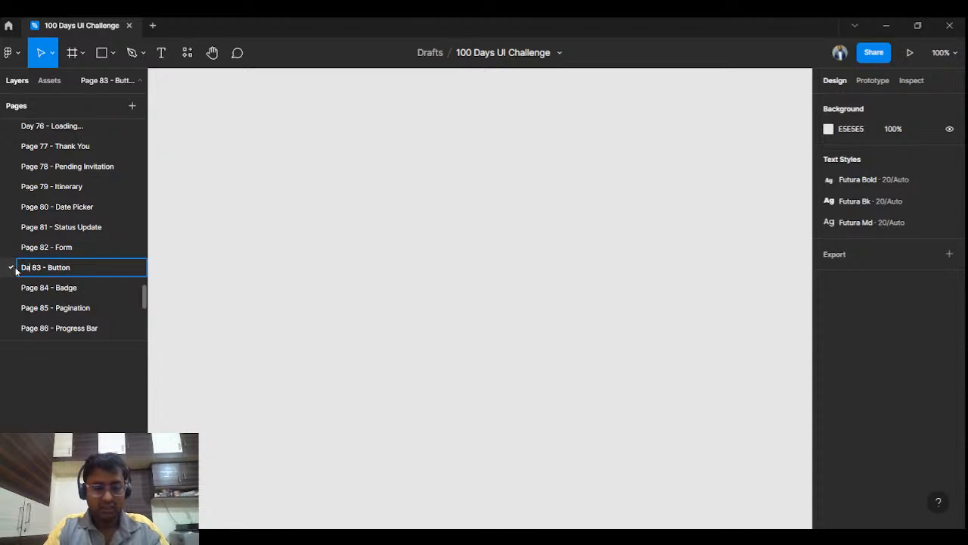
key(Return)
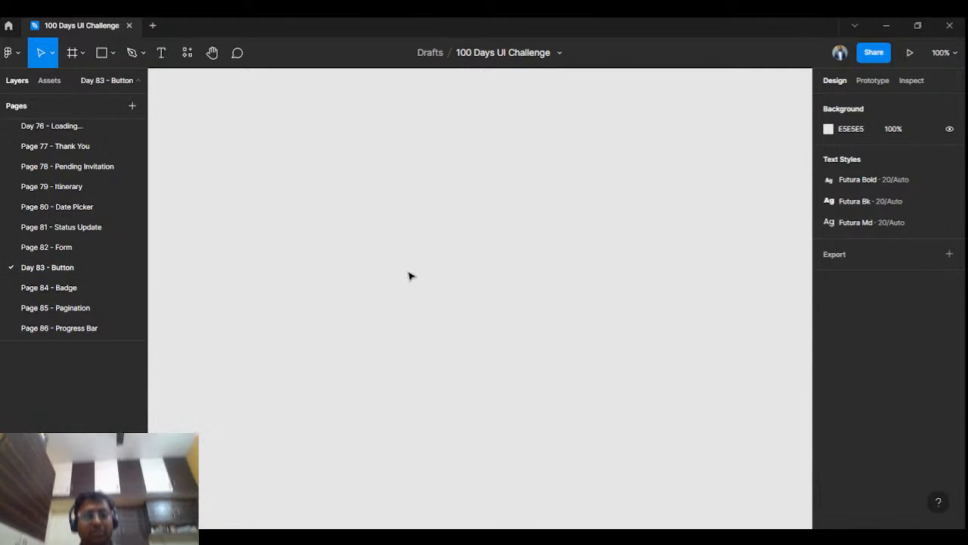
Step: Draw a large frame about 678 × 429 on the empty canvas
click(81, 55)
click(85, 83)
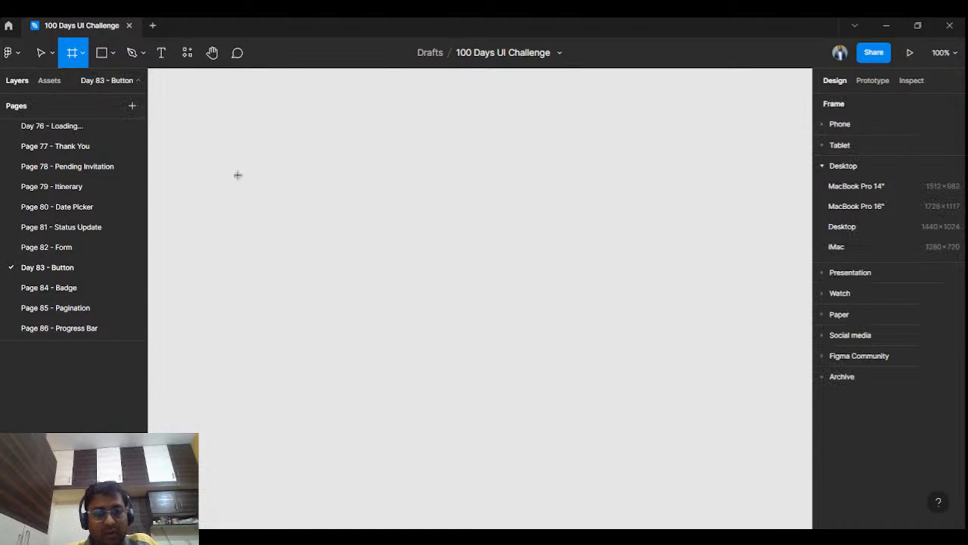
drag(201, 168, 631, 439)
click(674, 239)
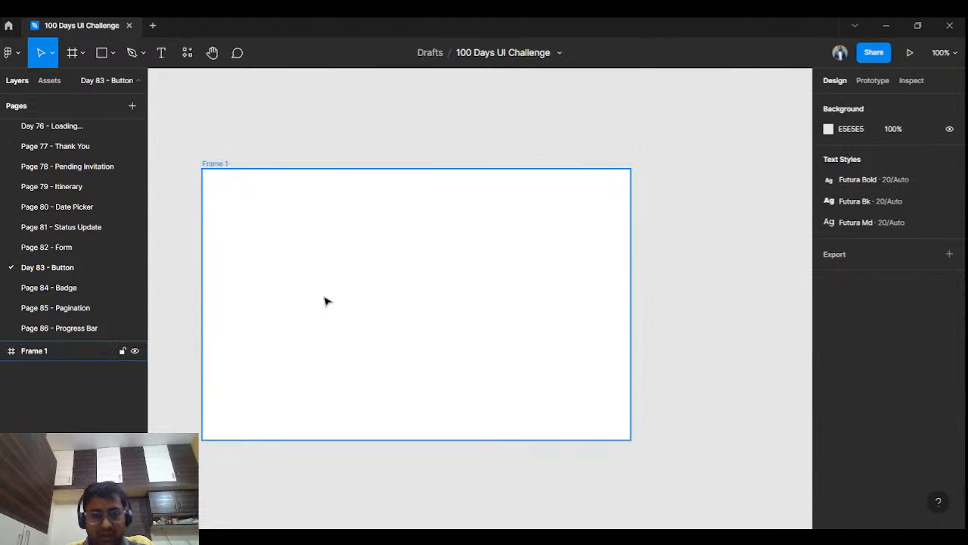
Step: Rename the large frame as "Button"
drag(348, 241, 408, 114)
drag(433, 231, 425, 355)
scroll(361, 249, down, 1)
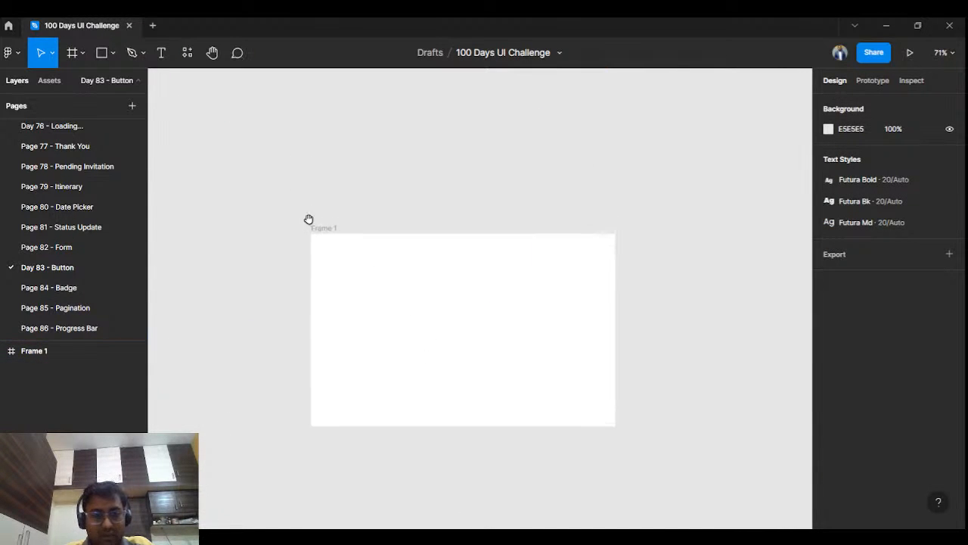
drag(310, 219, 312, 211)
click(322, 221)
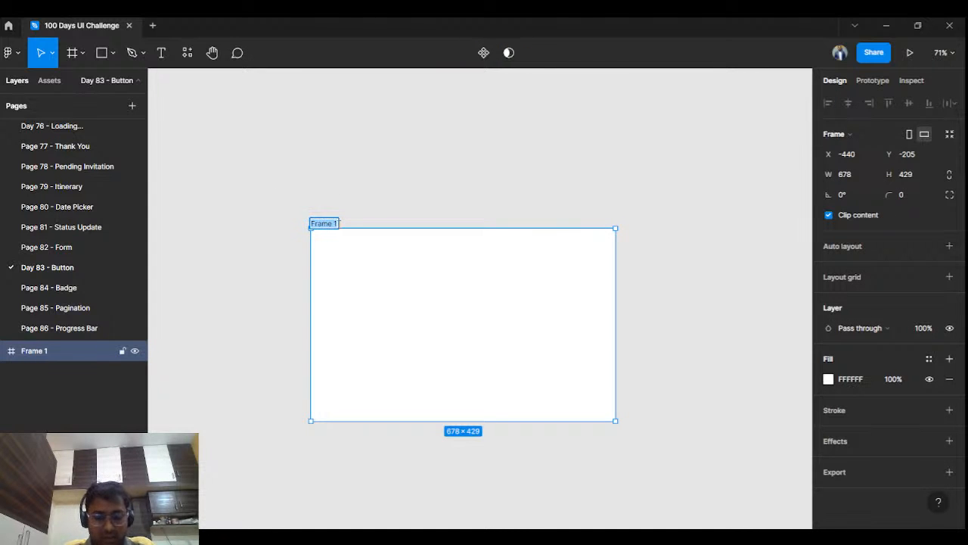
text(Button)
key(Return)
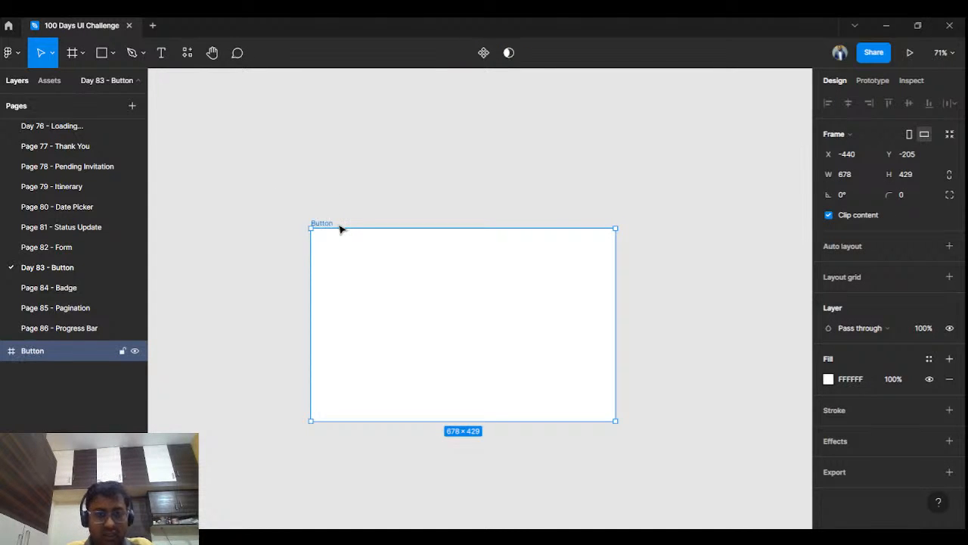
click(444, 179)
Step: Draw a small frame below the large Button frame and widen it to about 226 × 56
drag(459, 348, 376, 262)
drag(741, 298, 767, 302)
click(72, 52)
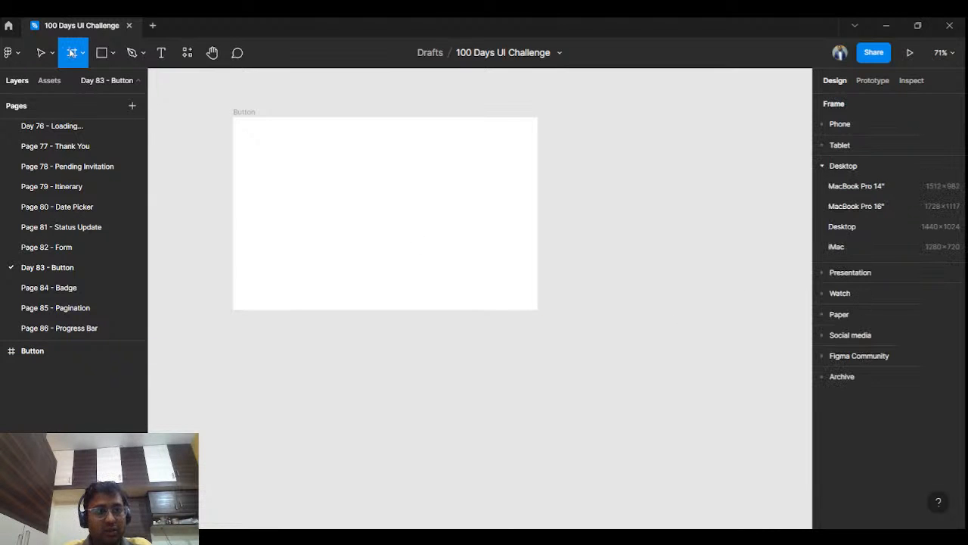
drag(336, 304, 400, 247)
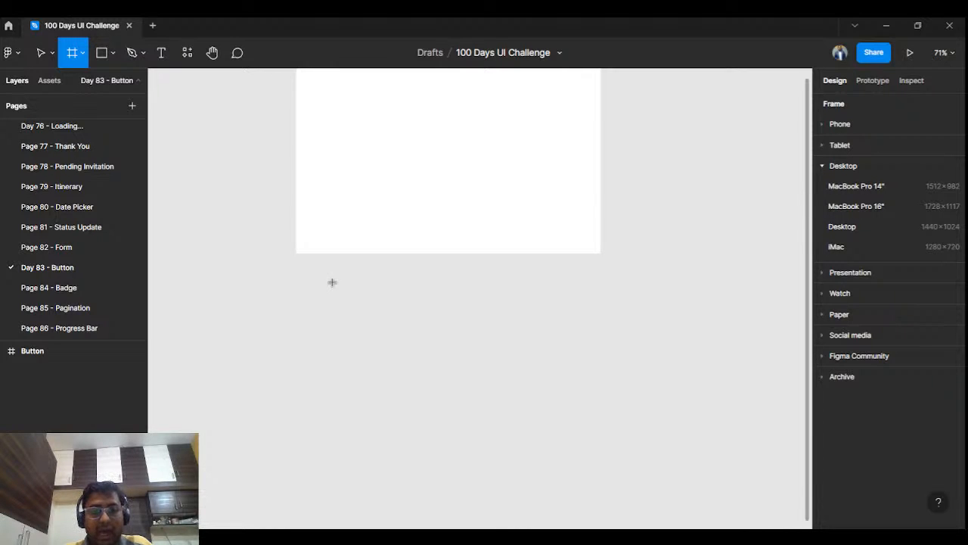
drag(338, 290, 393, 335)
click(479, 304)
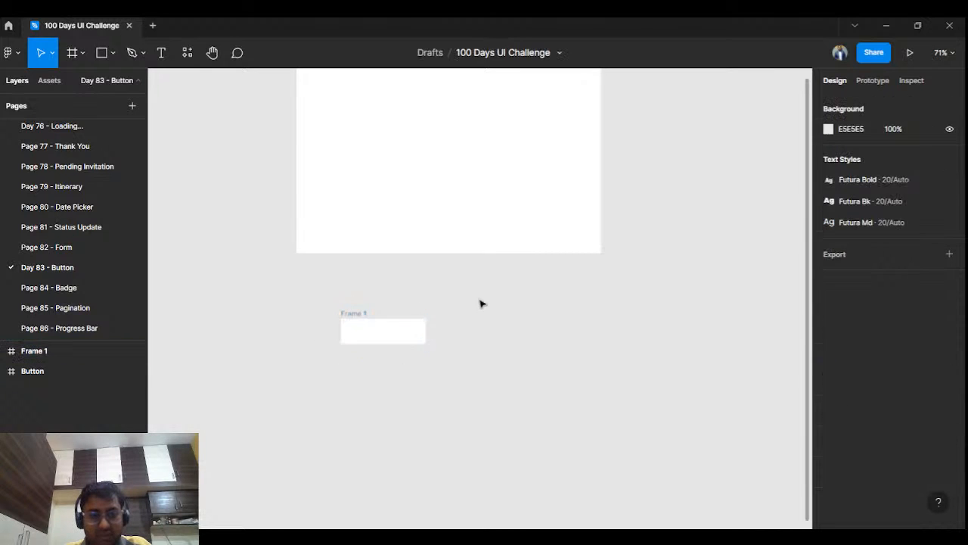
click(425, 333)
drag(427, 333, 444, 333)
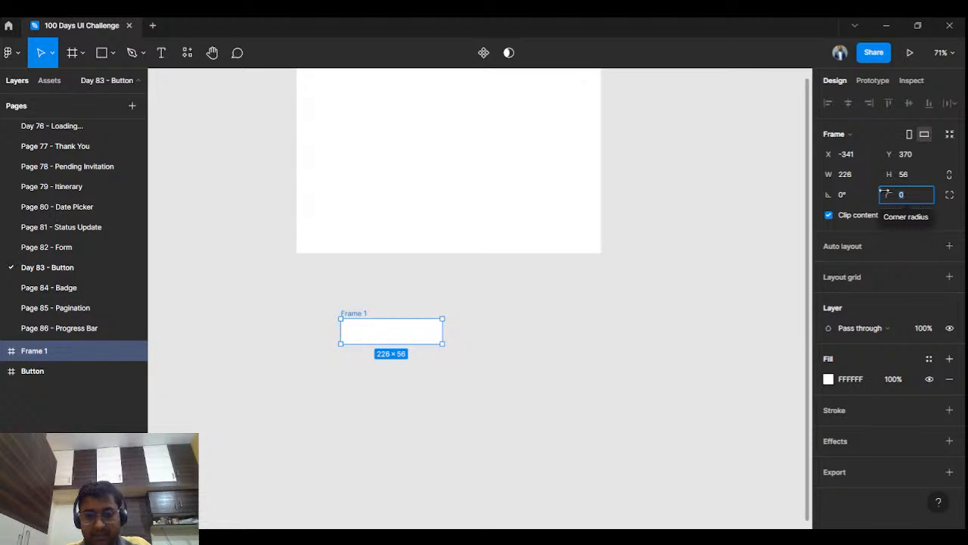
click(530, 401)
Step: Rename the small frame as "Button / Squared"
click(352, 313)
double_click(351, 313)
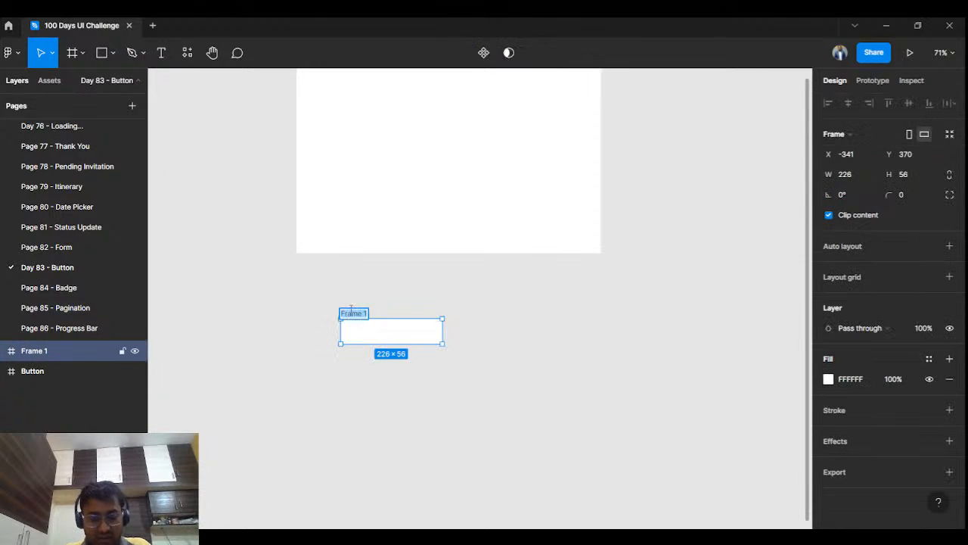
text(Button / D)
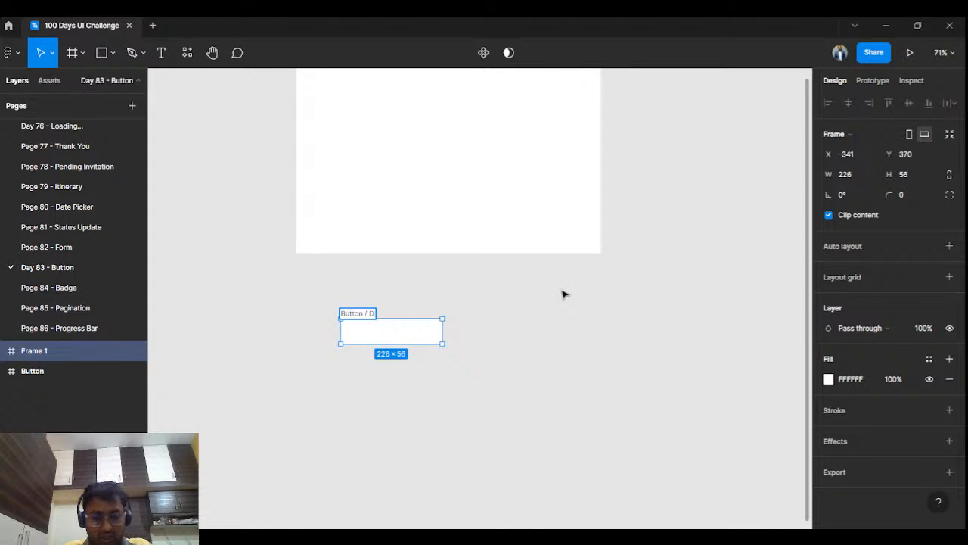
key(BackSpace)
text(Squared)
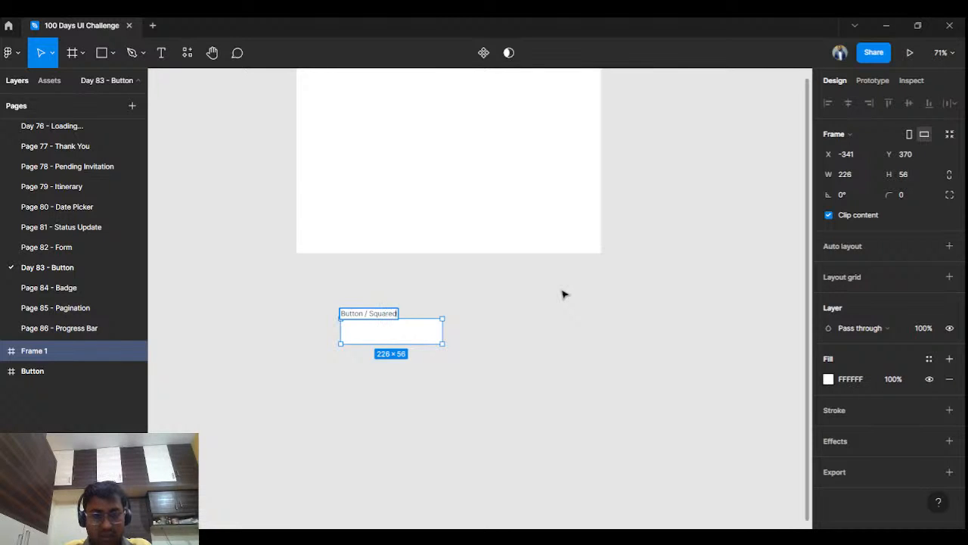
click(588, 352)
Step: Extend the small frame's name to "Button / Squared / Blue / Default"
click(380, 316)
double_click(380, 315)
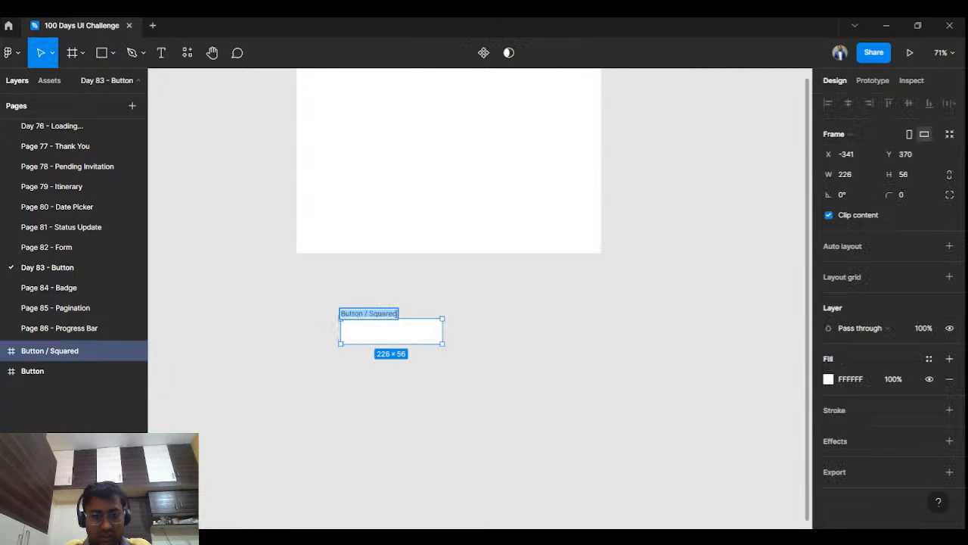
text(Bu)
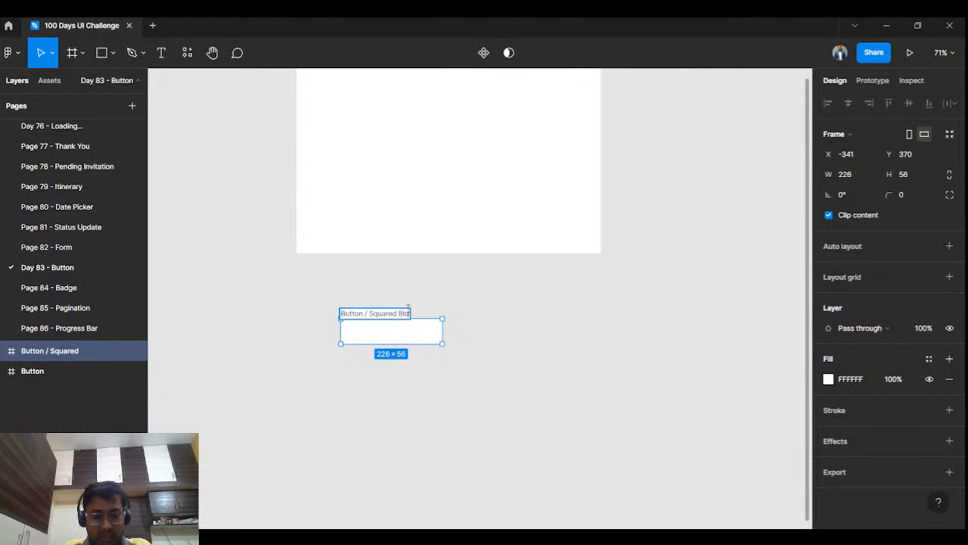
key(BackSpace)
key(BackSpace)
key(BackSpace)
key(BackSpace)
text(/)
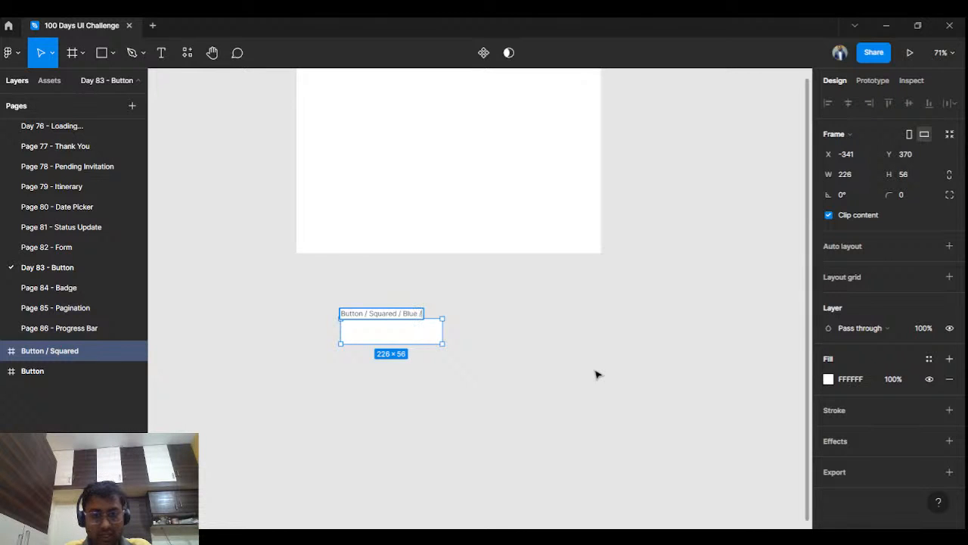
text( Bulue / Default)
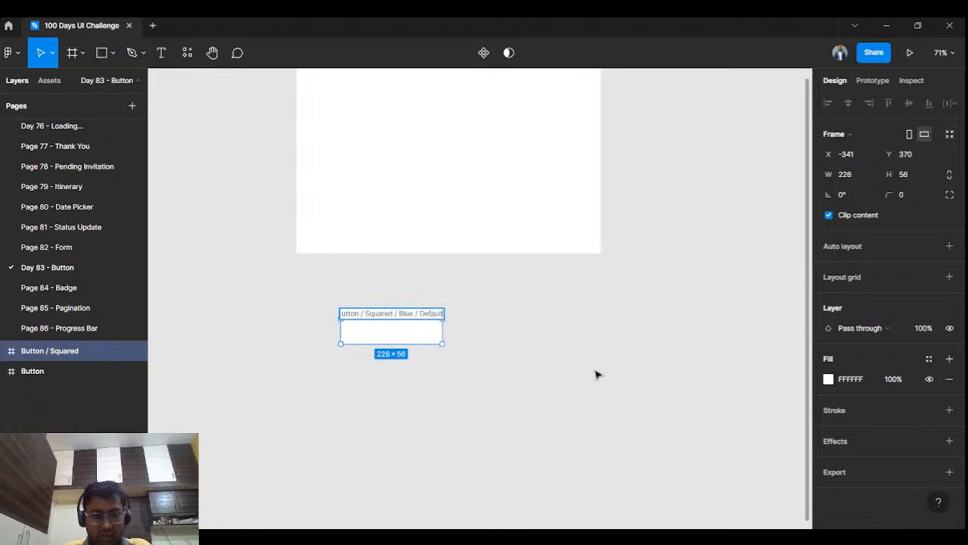
click(514, 331)
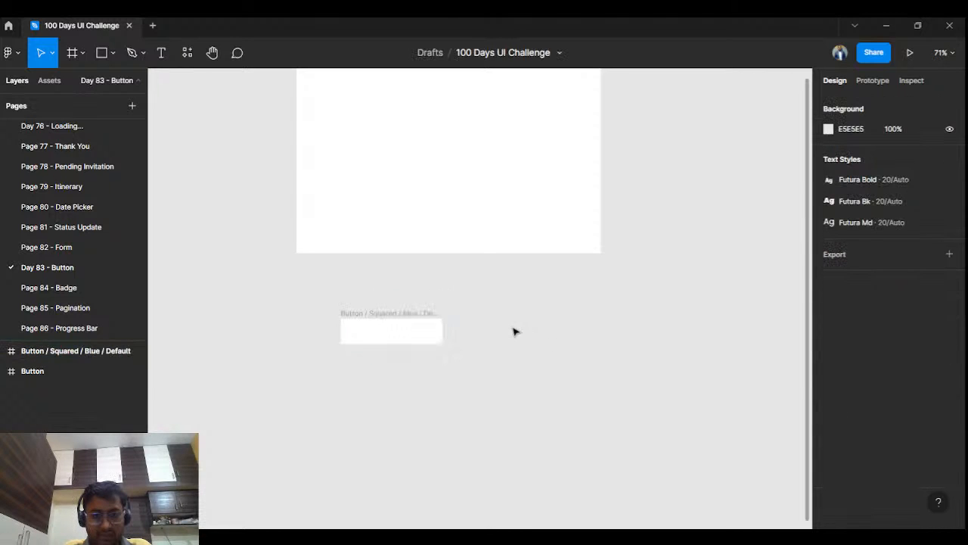
click(363, 316)
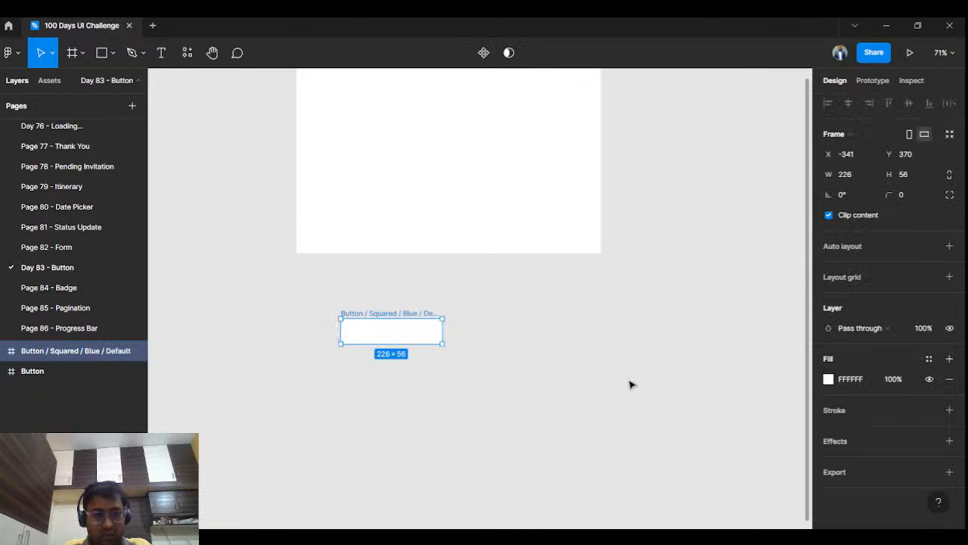
click(499, 321)
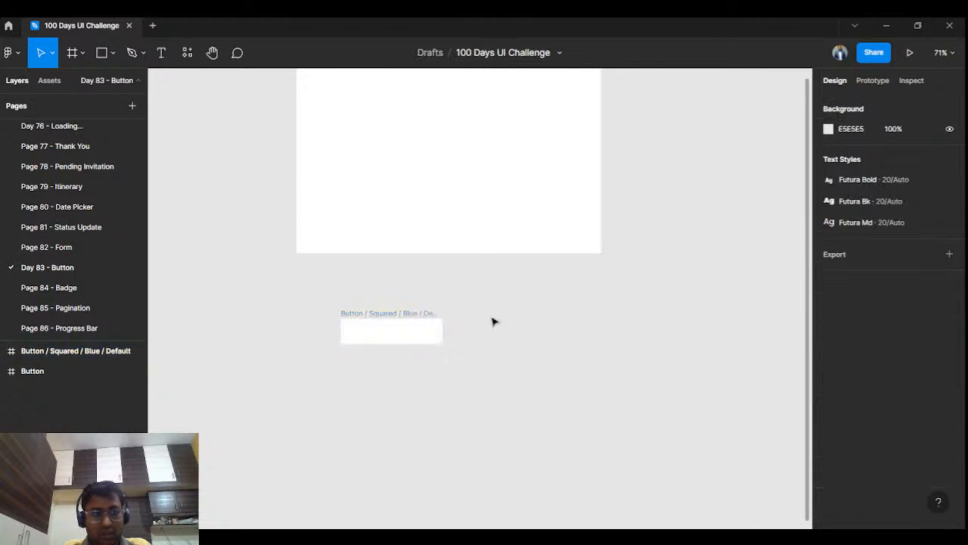
Step: Add the text label "Button" inside the small frame
click(161, 52)
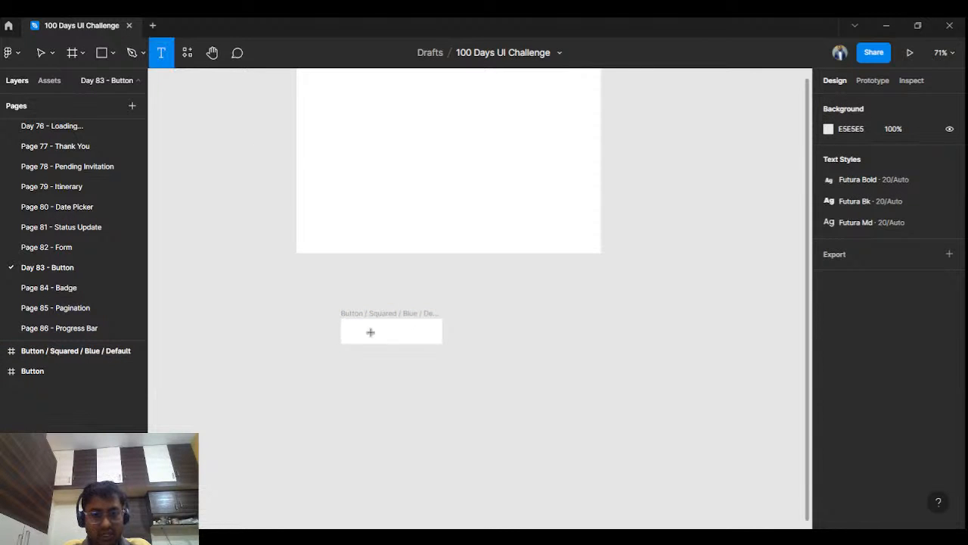
click(369, 334)
text(Button)
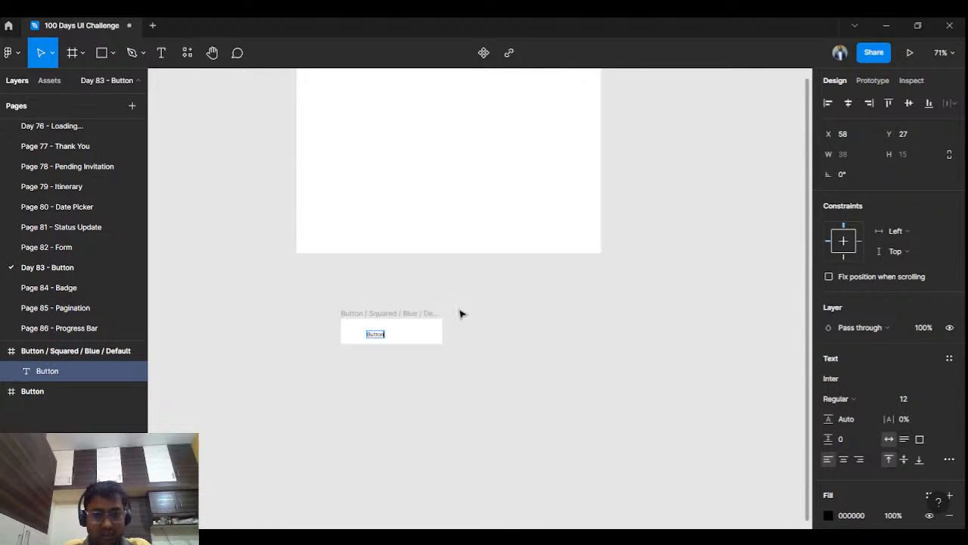
key(Escape)
Step: Set the label's font size to 20 and centre it horizontally and vertically in the small frame
click(935, 401)
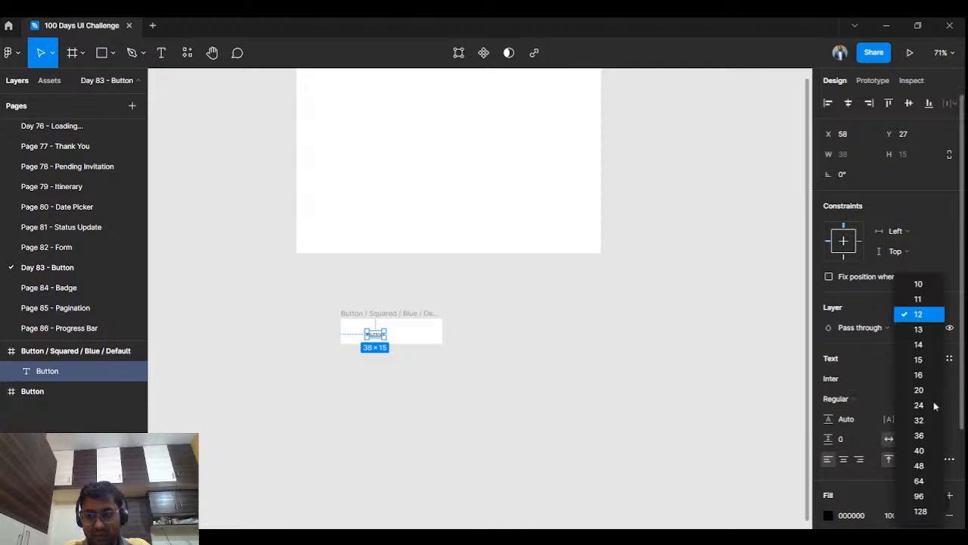
click(923, 389)
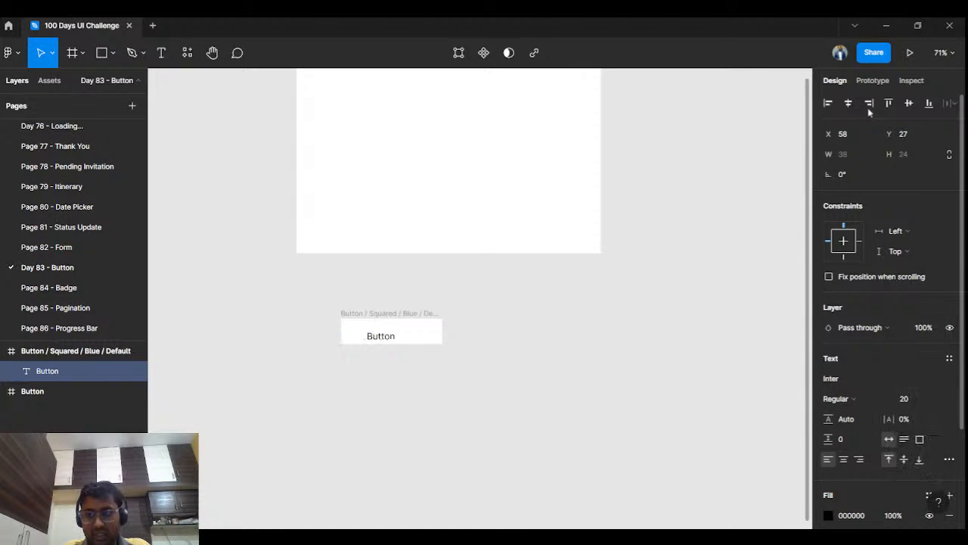
click(848, 103)
click(909, 110)
click(582, 314)
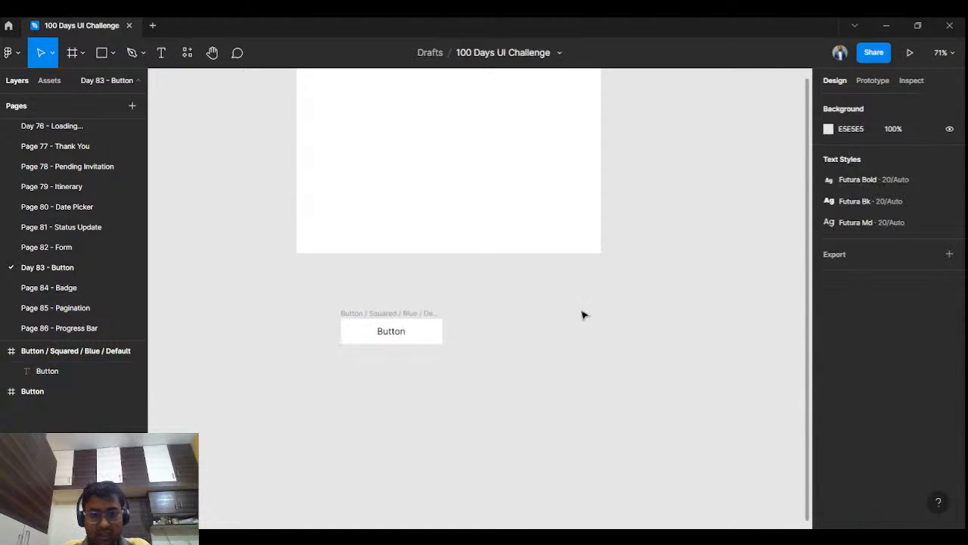
Step: Change the fill of the "Button / Squared / Blue / Default" frame to the bright blue 00D1FF
click(404, 312)
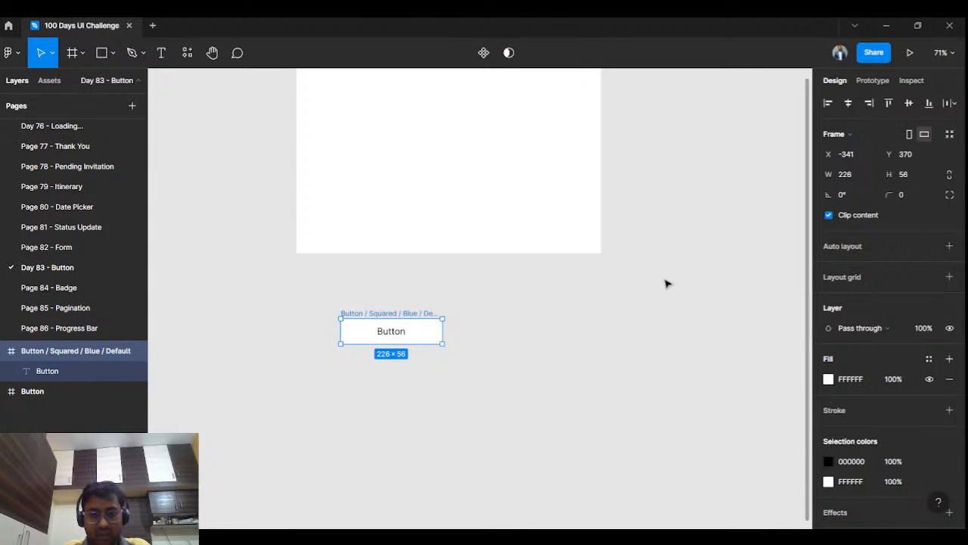
click(829, 379)
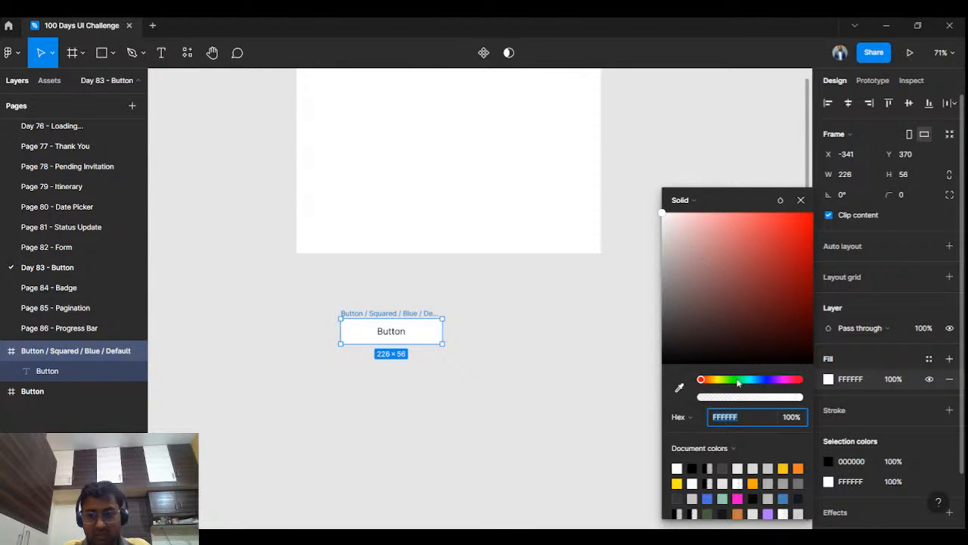
drag(739, 380, 755, 381)
drag(782, 221, 852, 198)
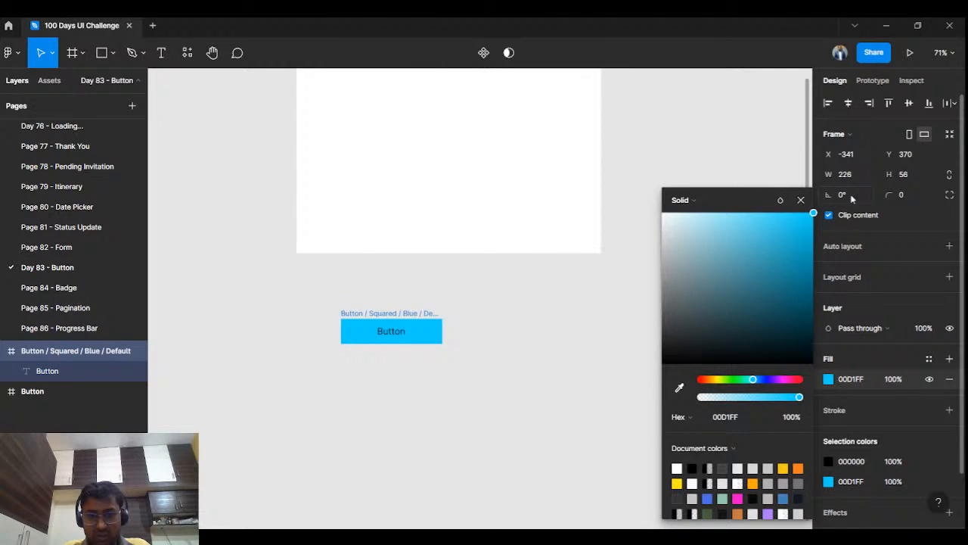
click(801, 201)
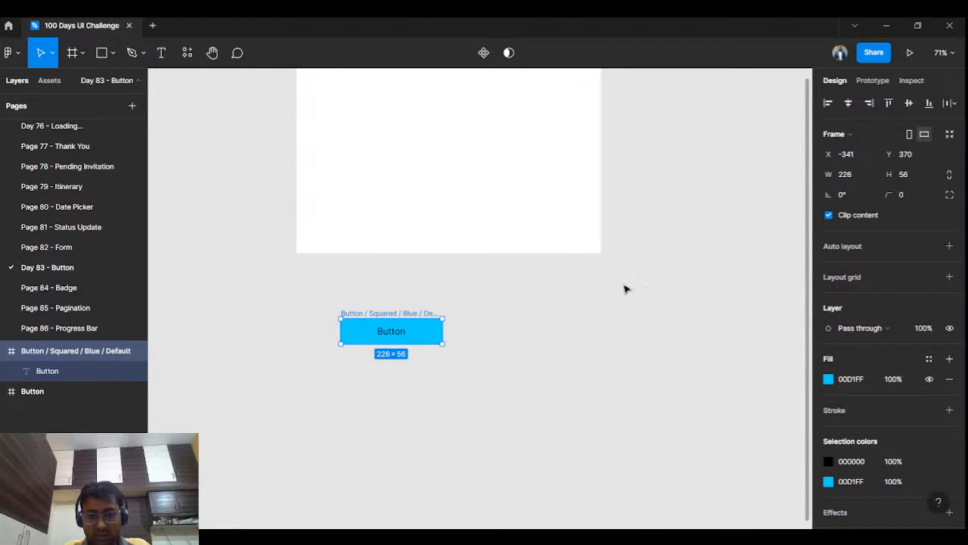
click(625, 288)
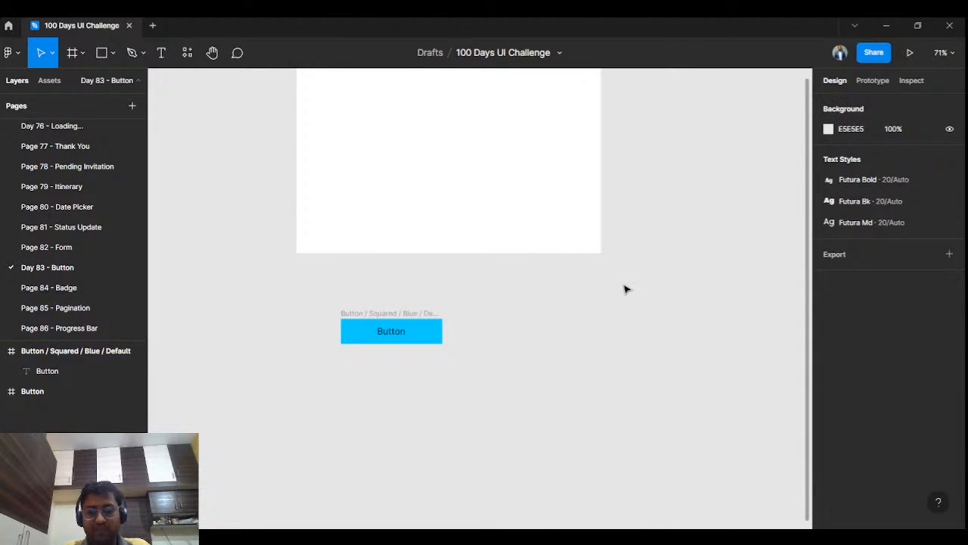
click(415, 313)
click(564, 310)
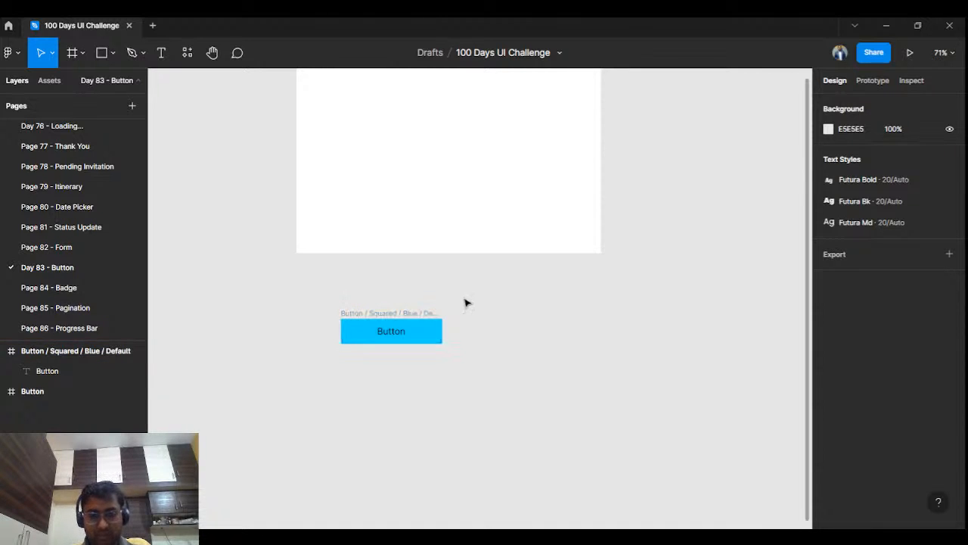
drag(476, 322, 471, 309)
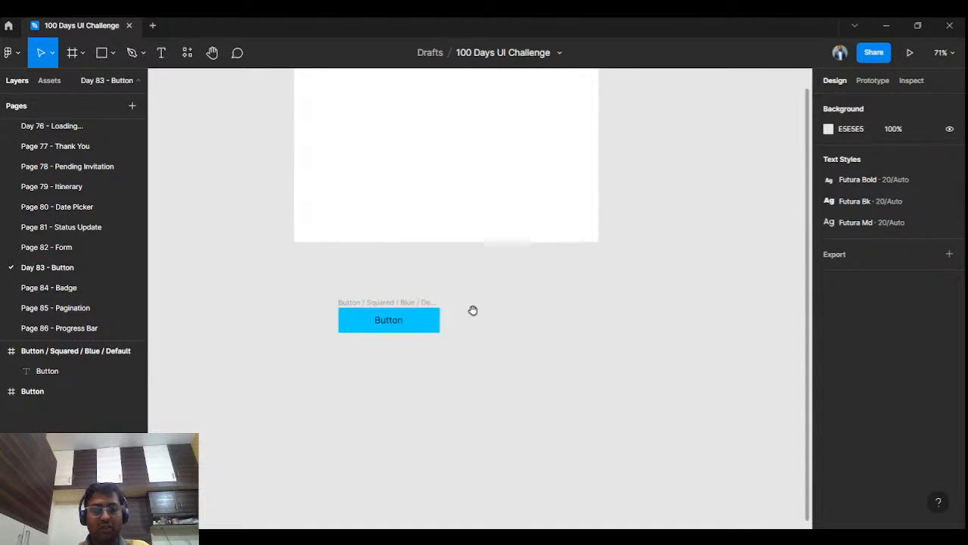
click(391, 315)
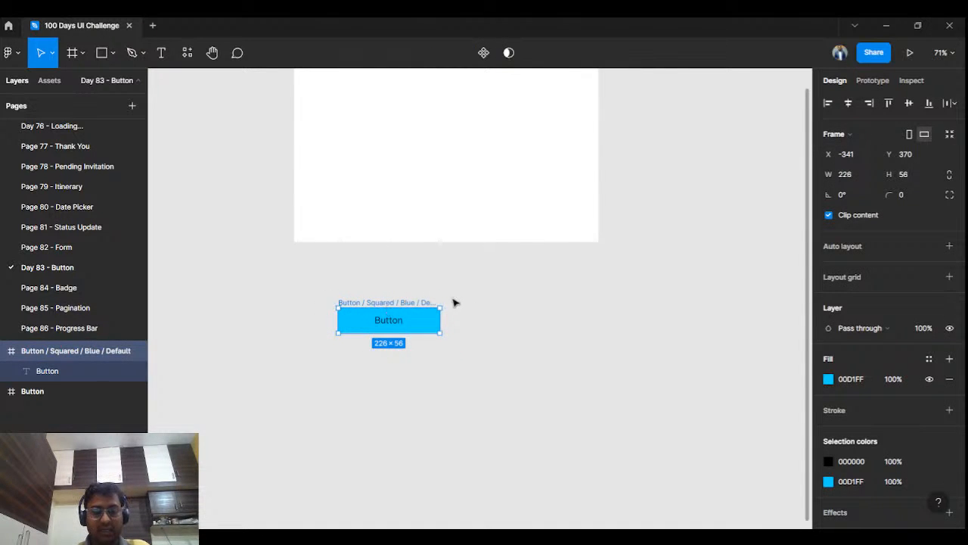
Step: Change the font of the blue button's label to Poppins, keeping the Regular weight
double_click(391, 323)
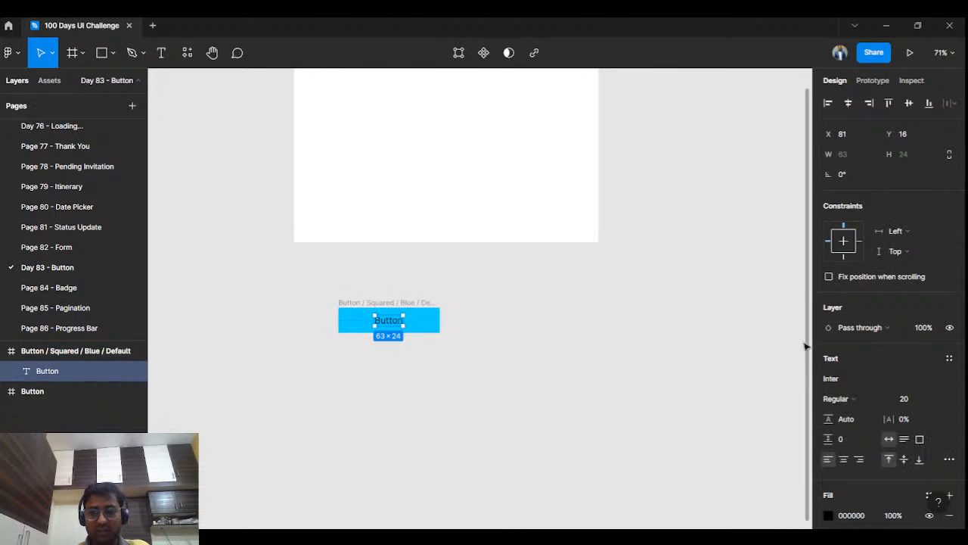
click(843, 378)
text(Po)
text(ppins)
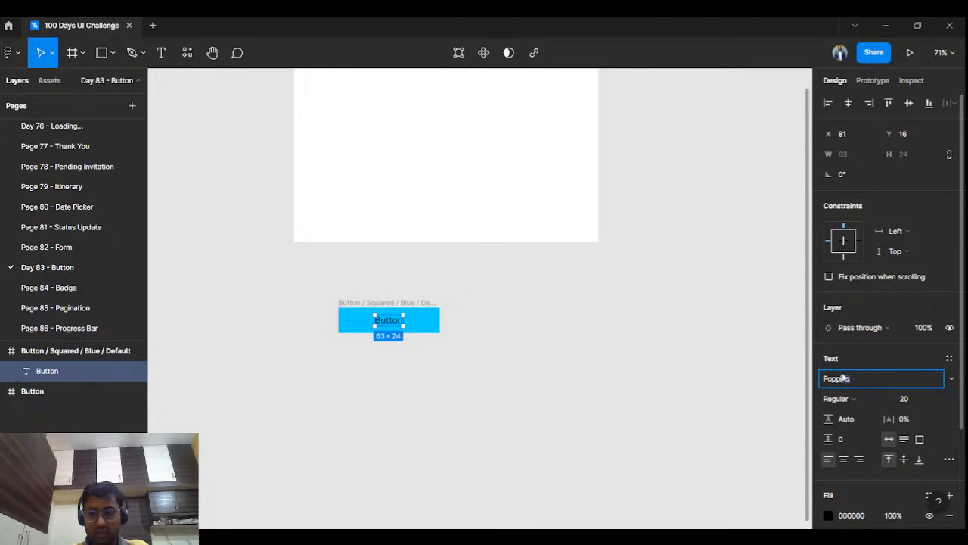
key(Return)
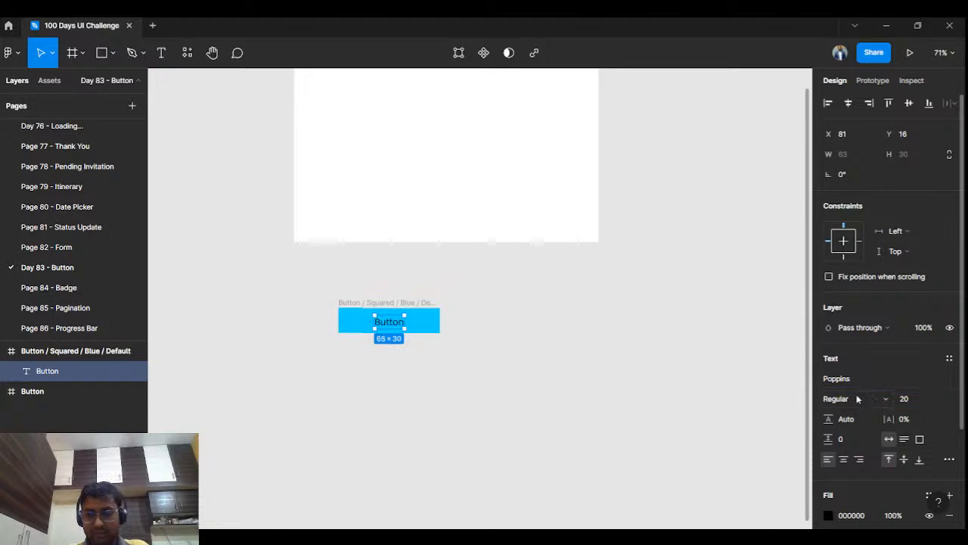
click(853, 399)
key(Escape)
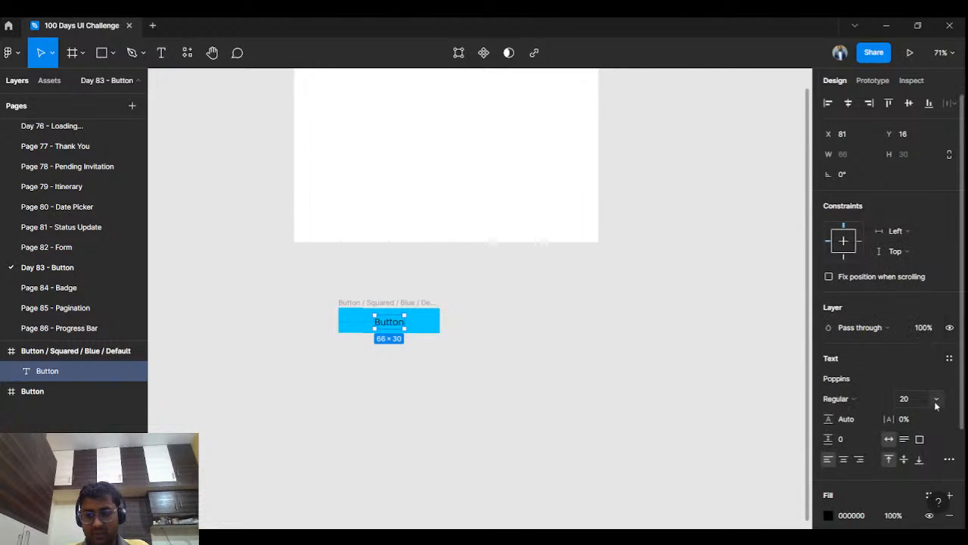
Step: Set the label's font size to 24 and centre it again horizontally and vertically in the button frame
click(939, 401)
click(924, 404)
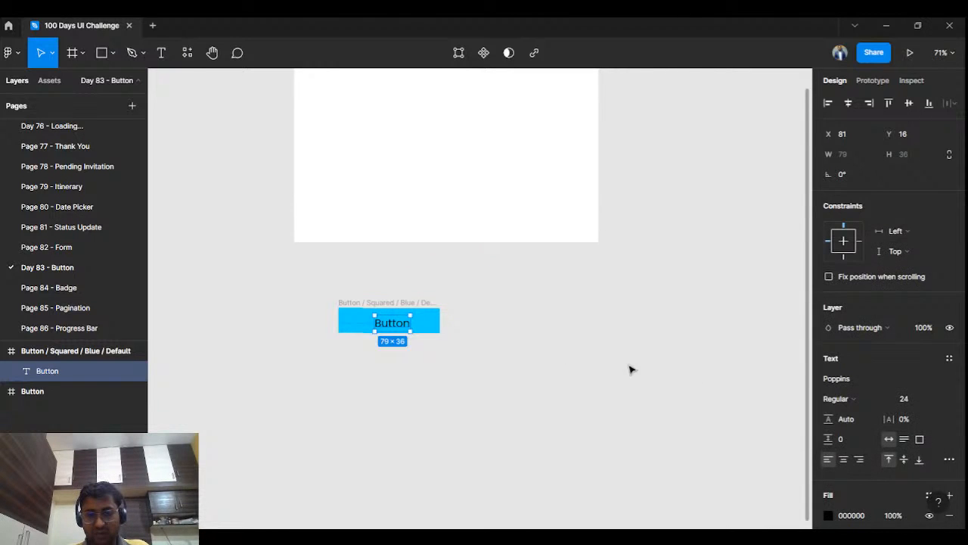
click(847, 103)
click(908, 102)
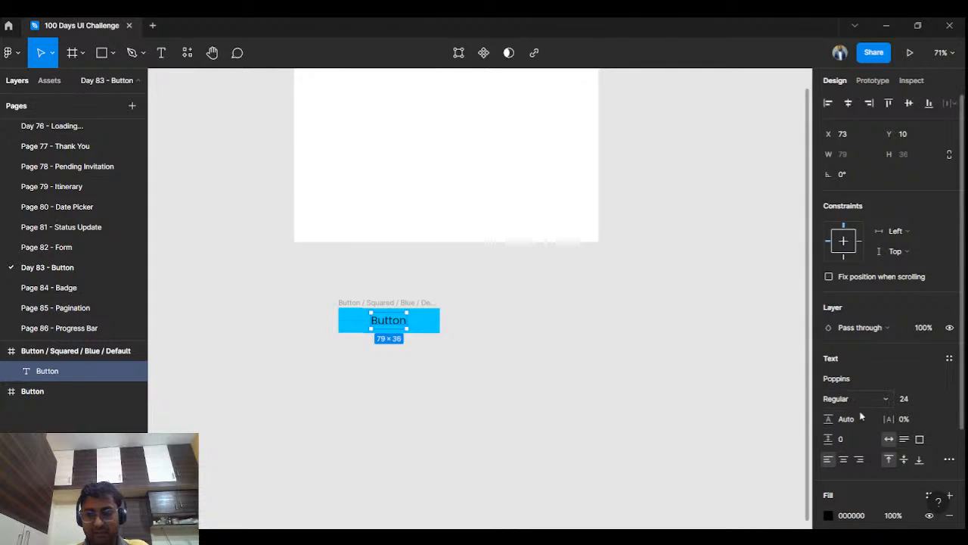
click(644, 403)
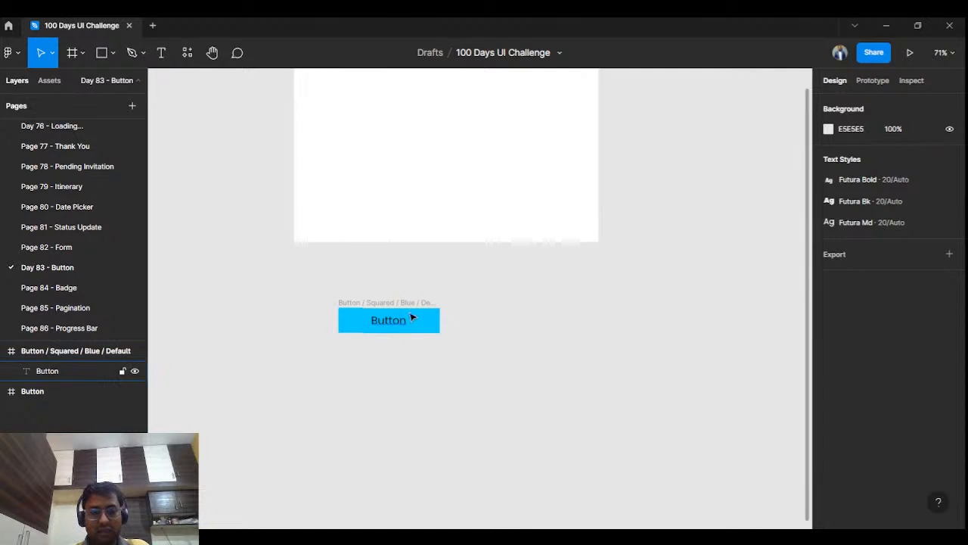
Step: Copy the squared blue button frame and paste the duplicate beside the original
drag(409, 312, 431, 285)
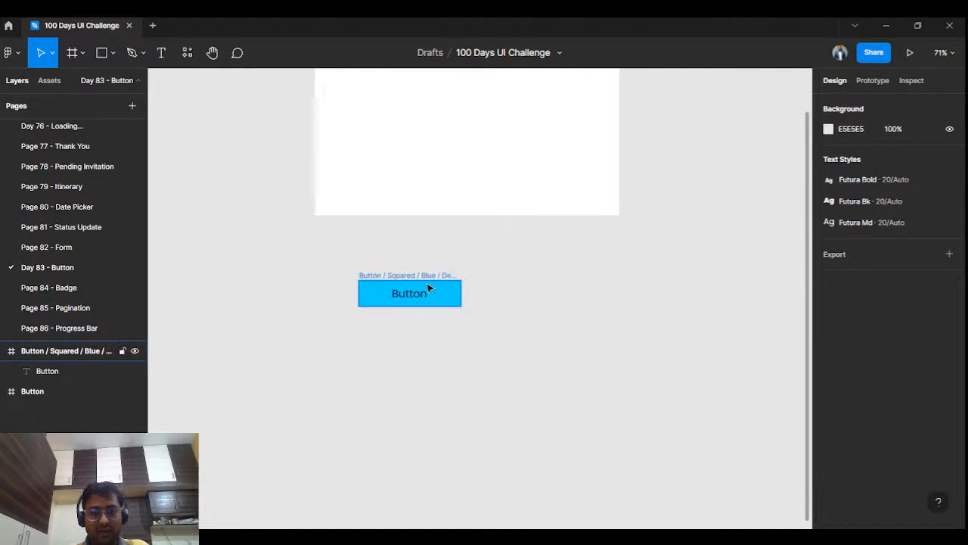
click(425, 275)
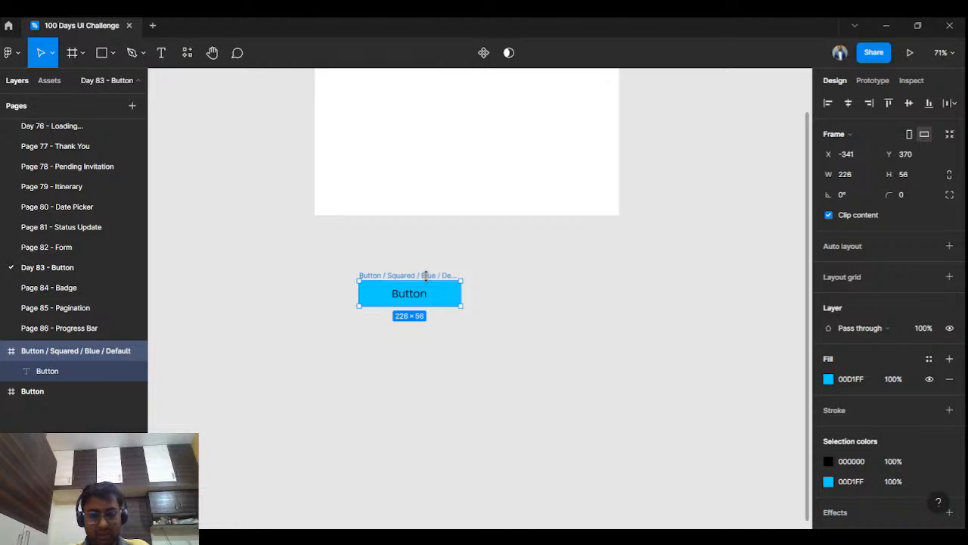
click(520, 284)
key(ctrl+v)
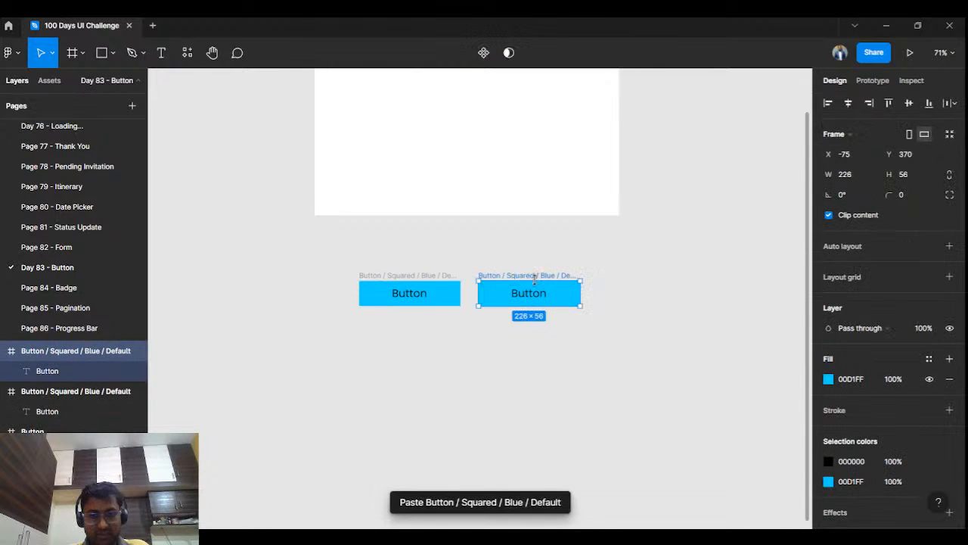
Step: Rename the duplicated frame to "Button / Semi Rounded / Pink / Default"
click(603, 280)
click(534, 275)
double_click(534, 275)
click(531, 276)
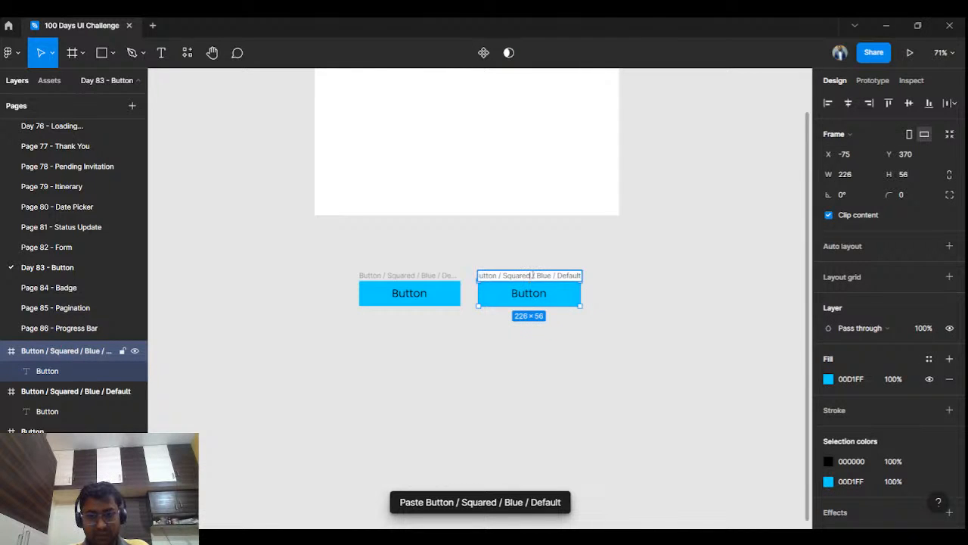
drag(532, 275, 505, 275)
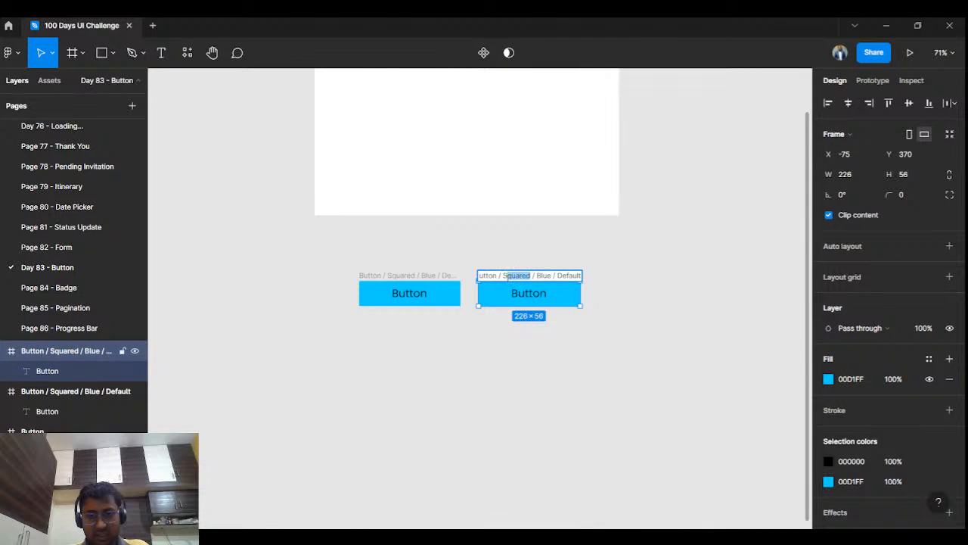
text(Semi Round)
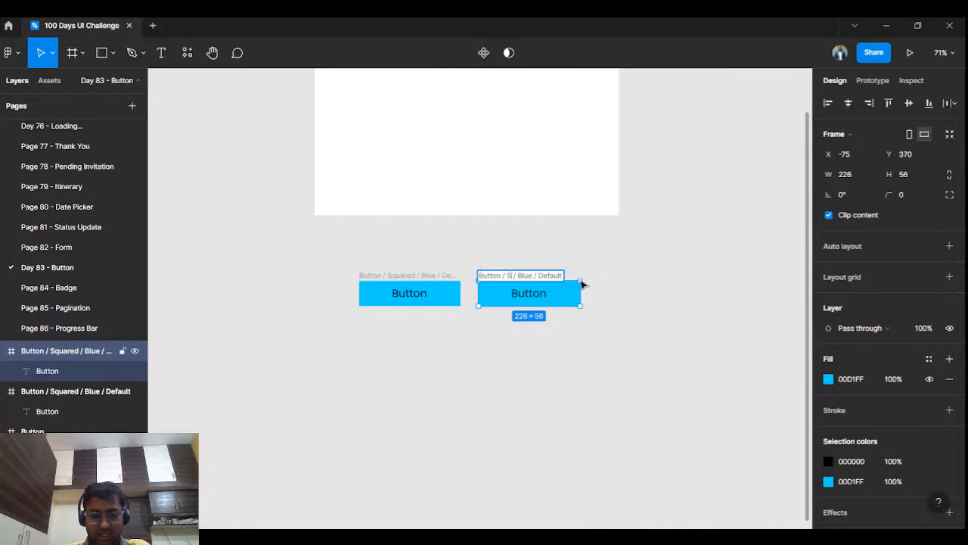
text(ed)
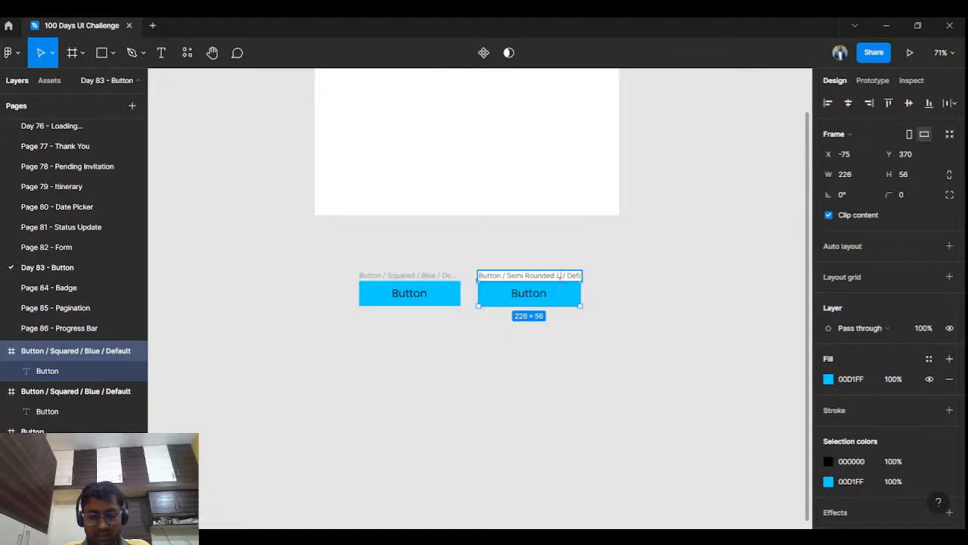
click(719, 307)
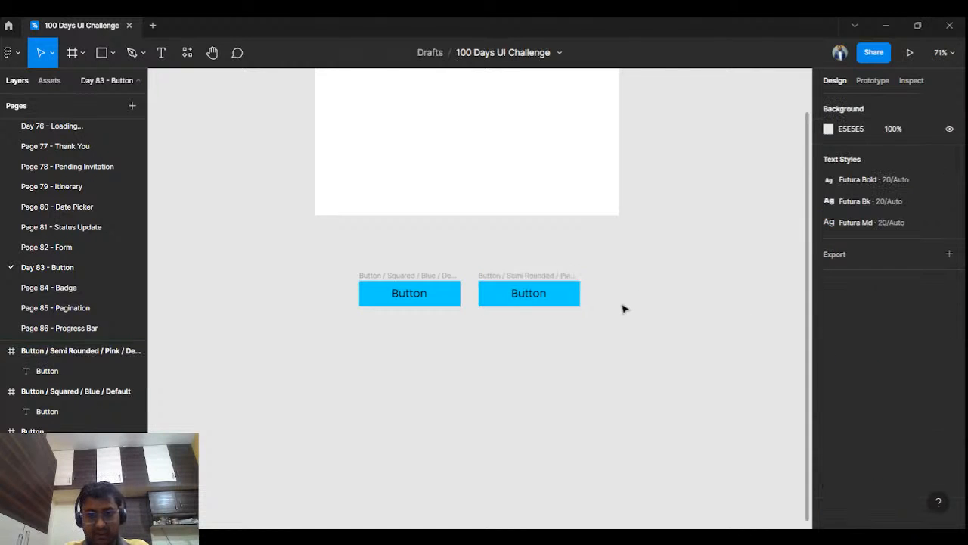
Step: Round the corners of the "Semi Rounded" button frame, trying radius 20 and settling on 10
click(503, 283)
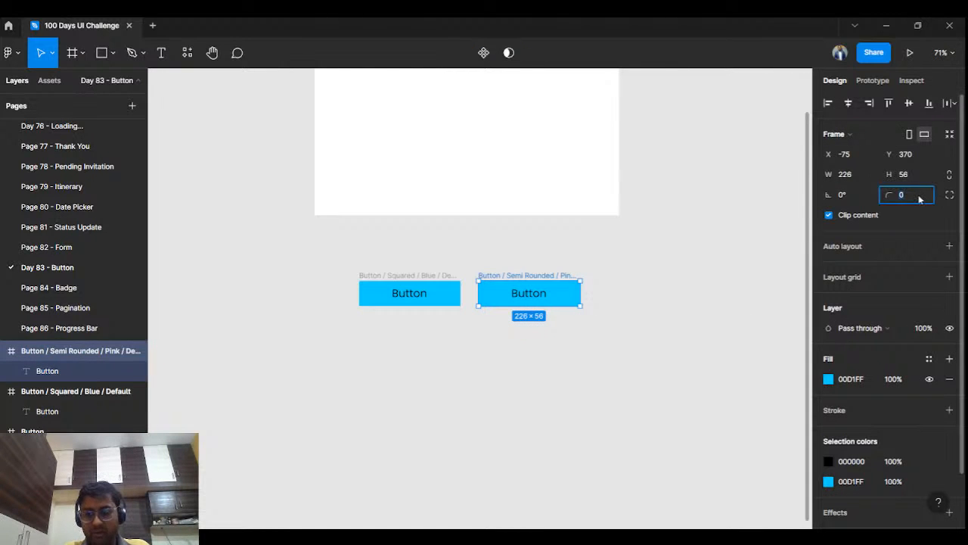
key(Return)
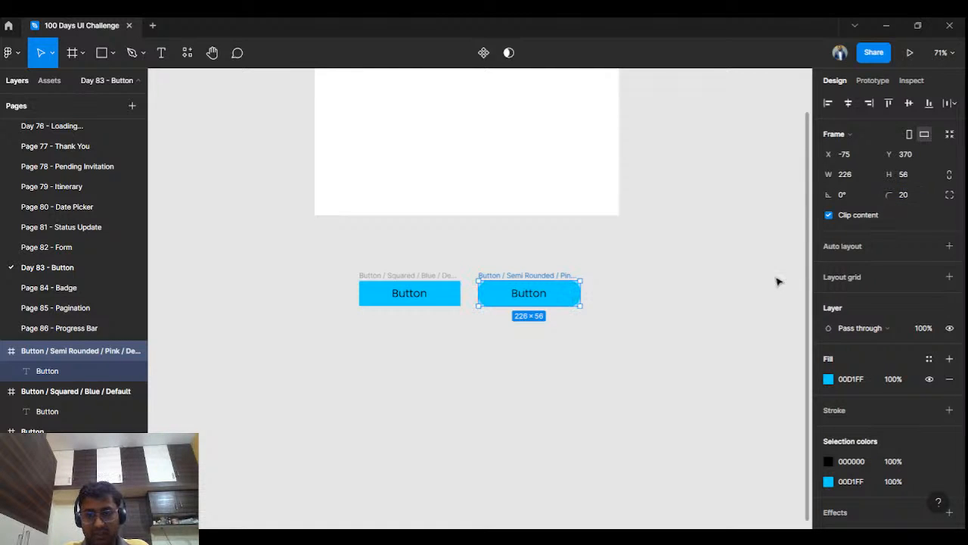
click(912, 198)
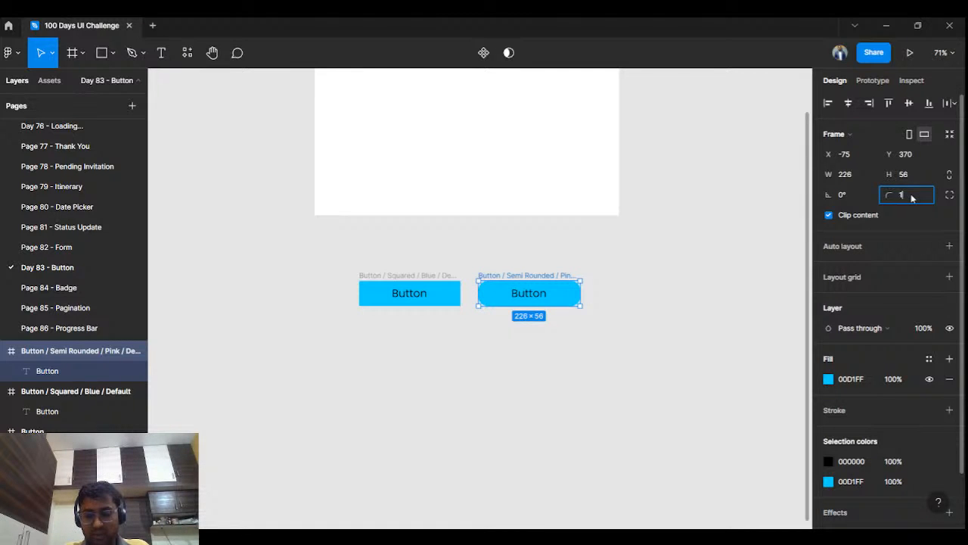
key(Return)
click(595, 265)
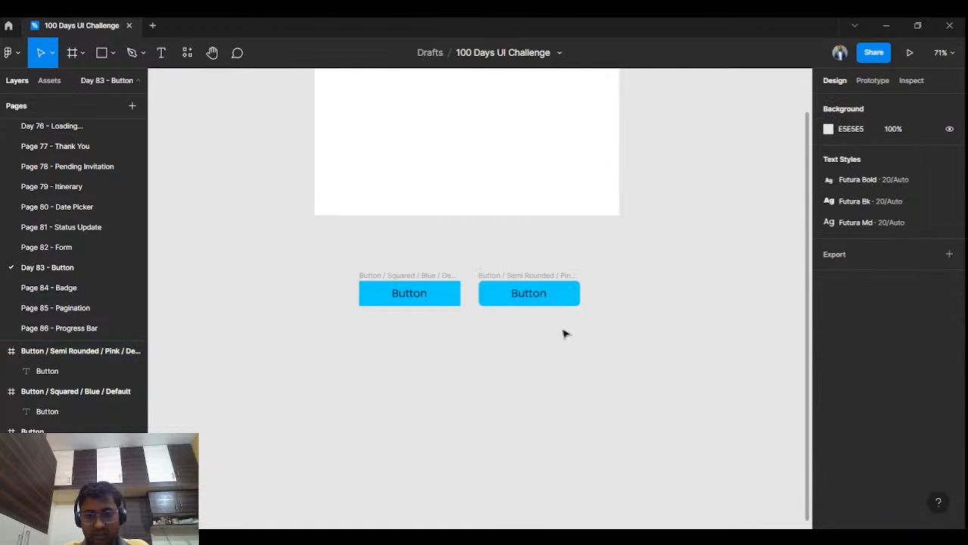
Step: Spread the two buttons apart on the canvas, moving the semi-rounded frame to X 36 and the squared one further left
click(524, 289)
drag(524, 289, 574, 288)
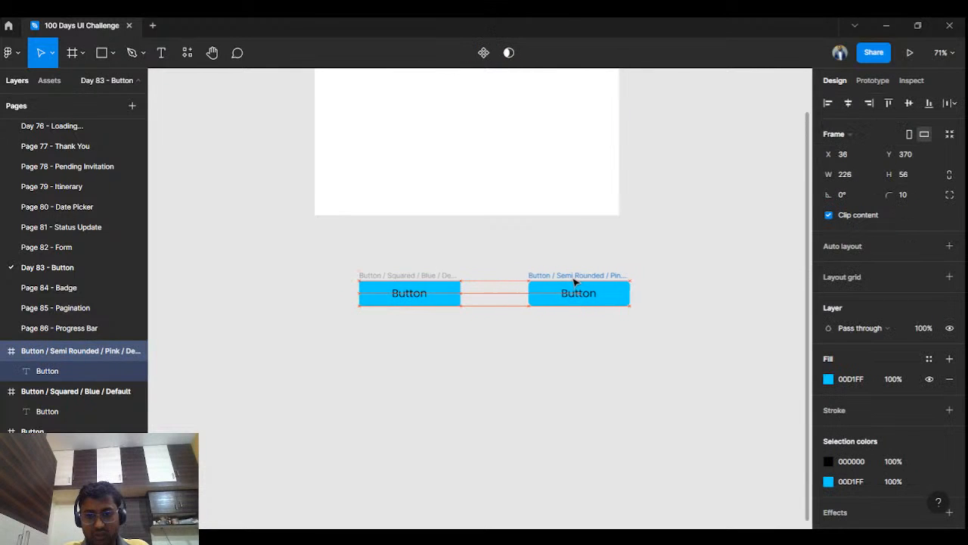
drag(435, 279, 336, 279)
key(Escape)
double_click(589, 275)
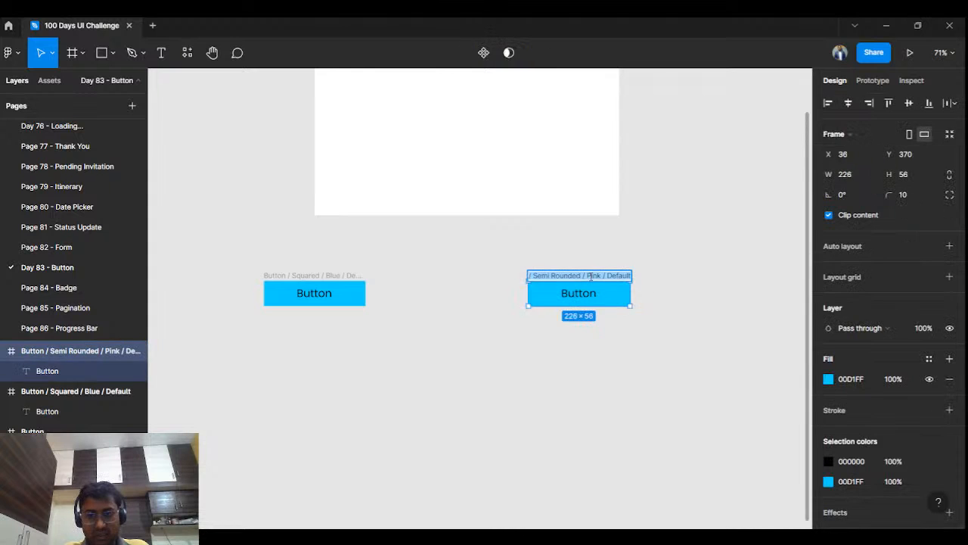
click(603, 276)
click(676, 271)
Step: Change the fill of the semi-rounded button frame to the bright pink FB00C4
click(597, 277)
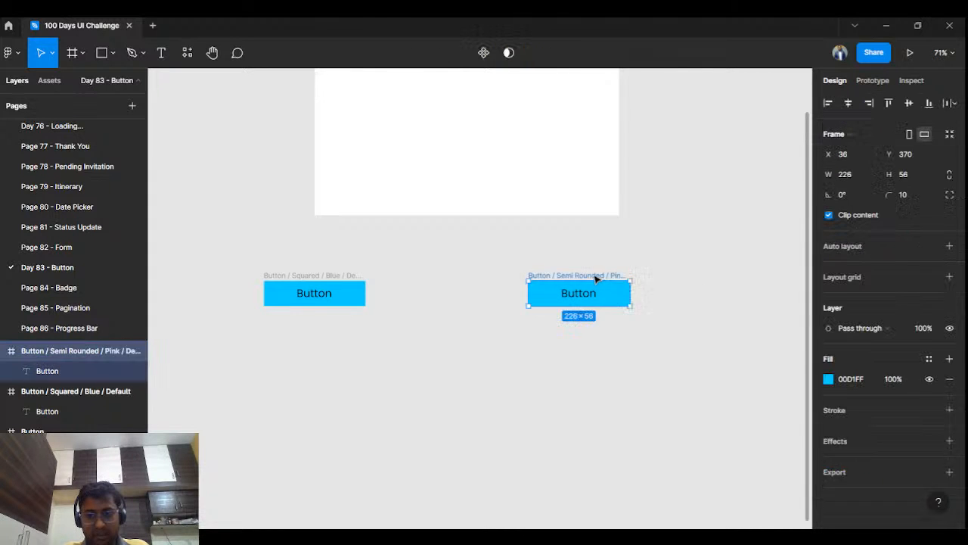
click(828, 379)
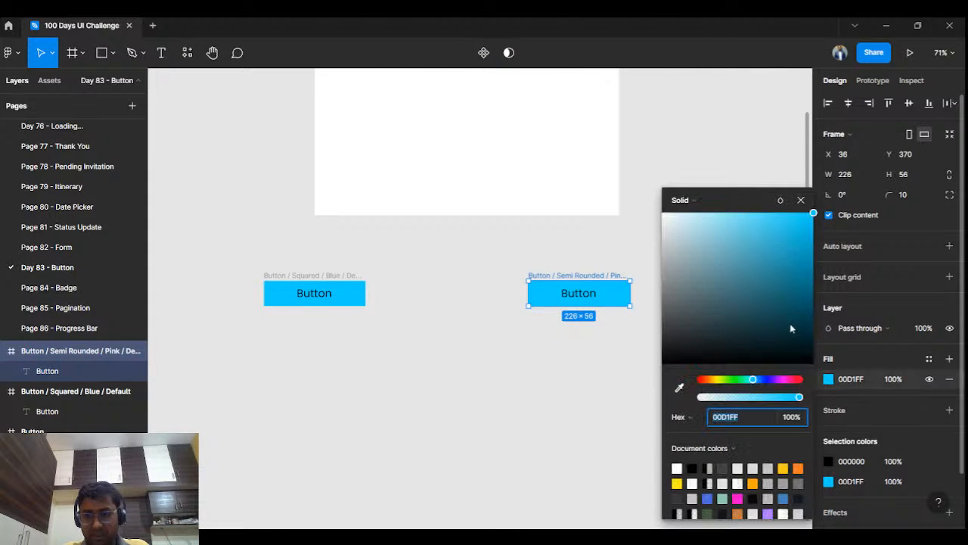
drag(791, 327, 798, 327)
drag(768, 379, 784, 388)
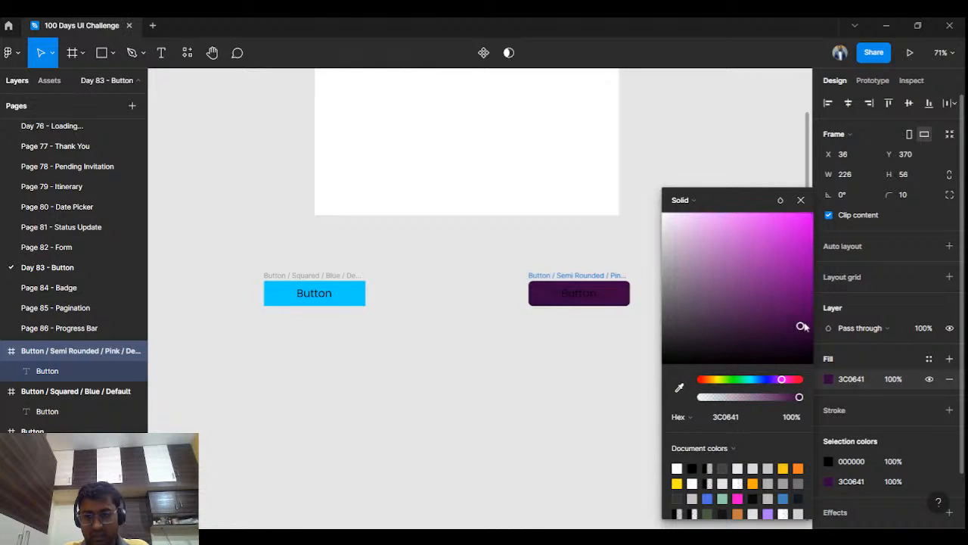
drag(802, 326, 829, 221)
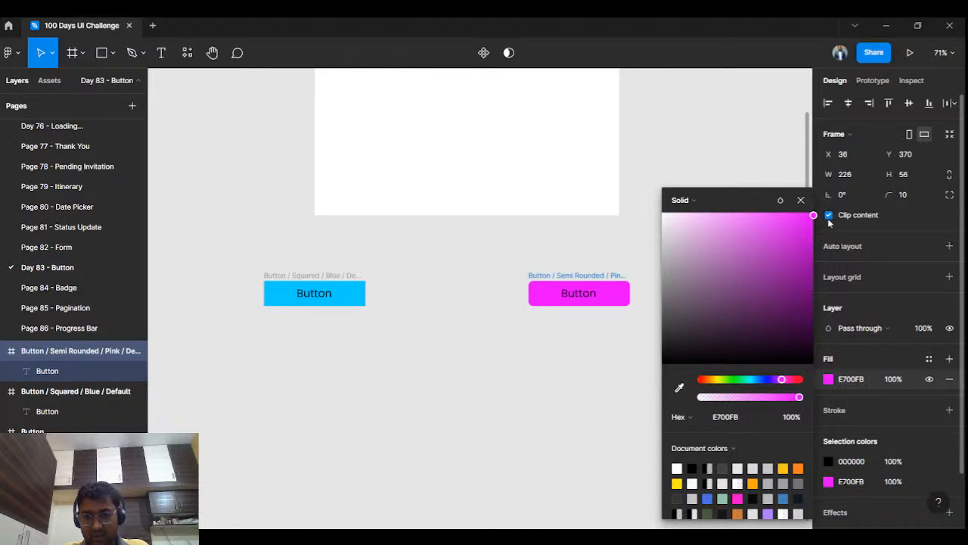
drag(783, 382, 789, 382)
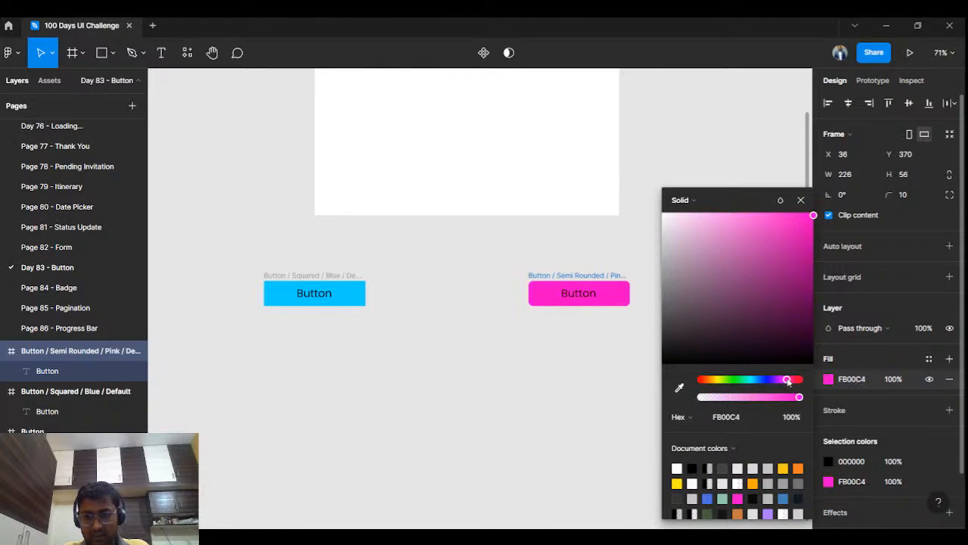
click(800, 200)
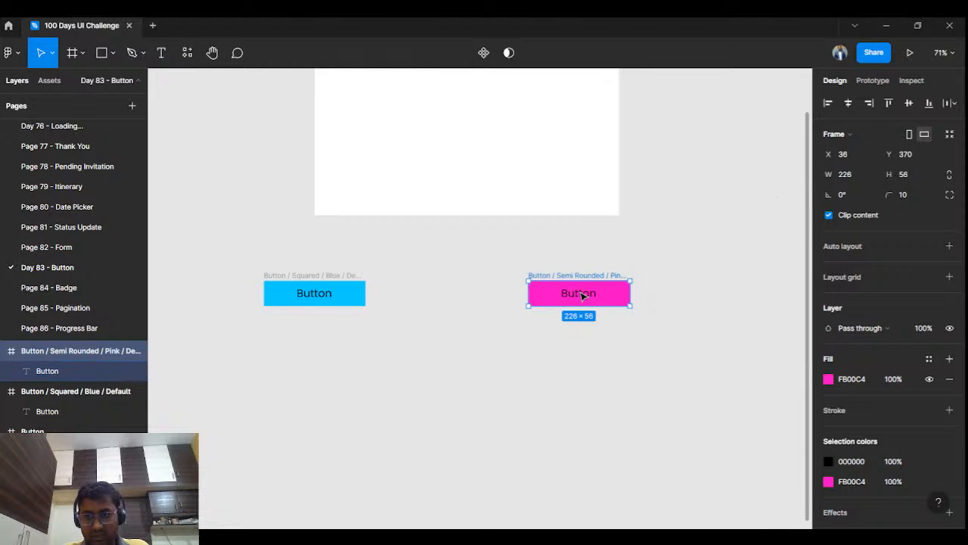
Step: Change the text colour of the pink button's label to white FFFFFF
double_click(582, 295)
click(832, 515)
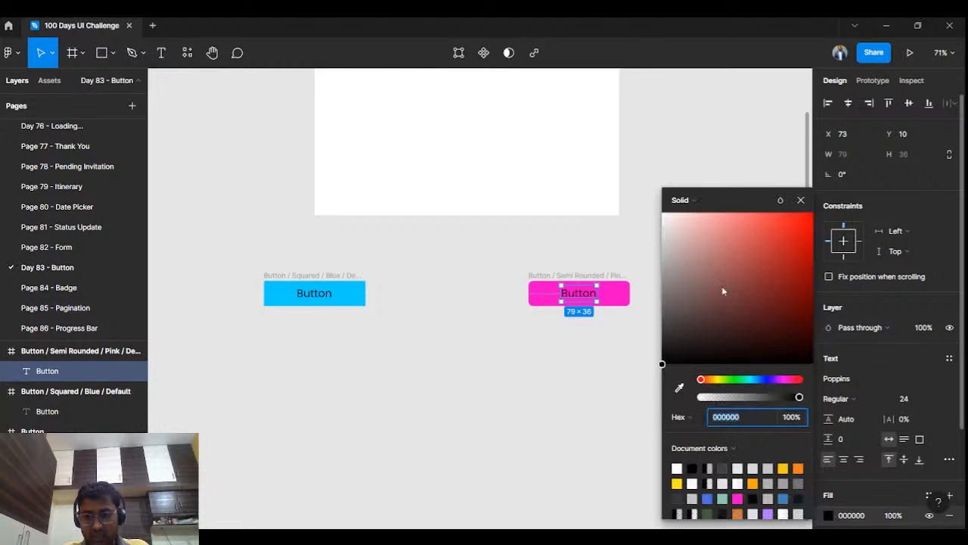
drag(721, 289, 653, 209)
click(616, 230)
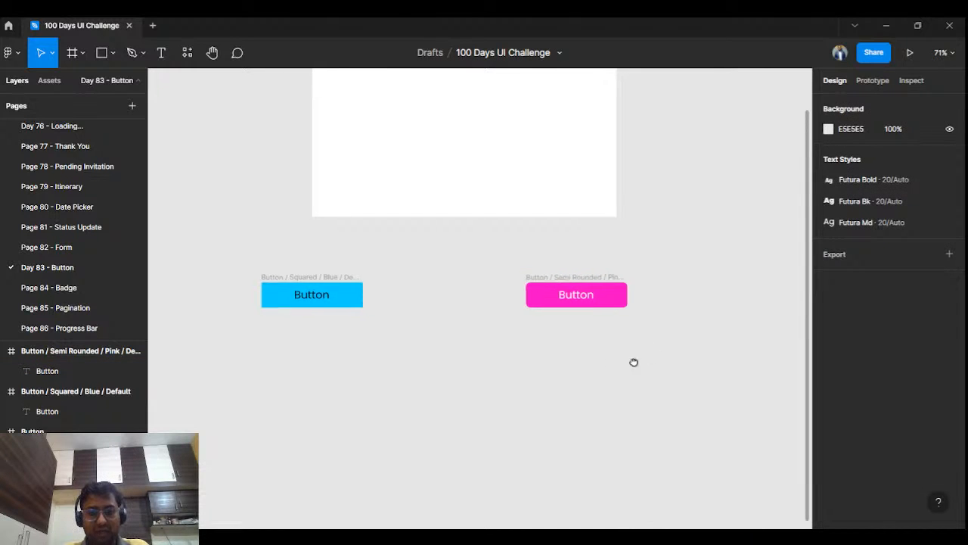
Step: Duplicate the pink semi-rounded button frame and move the copy right to X 625, level with the other buttons
drag(633, 361, 523, 363)
scroll(526, 366, down, 3)
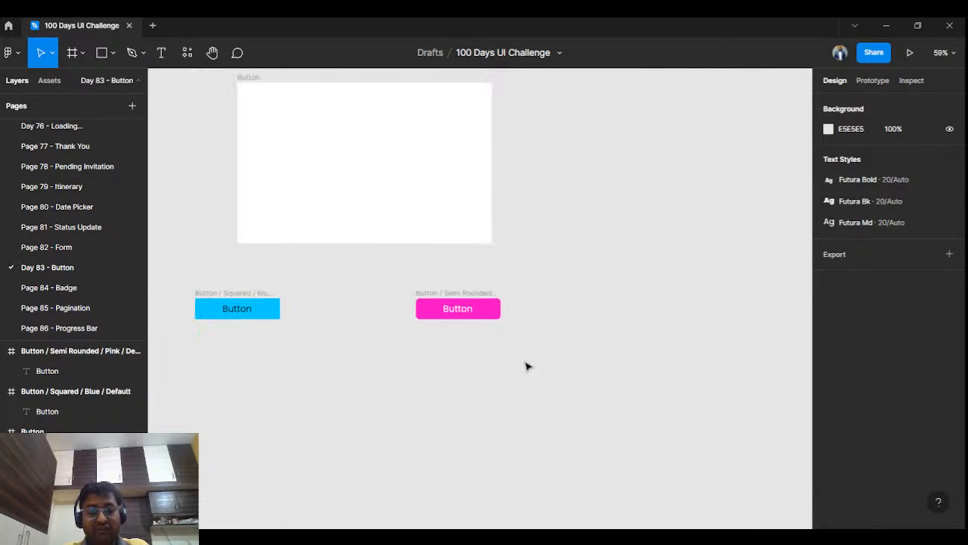
click(469, 296)
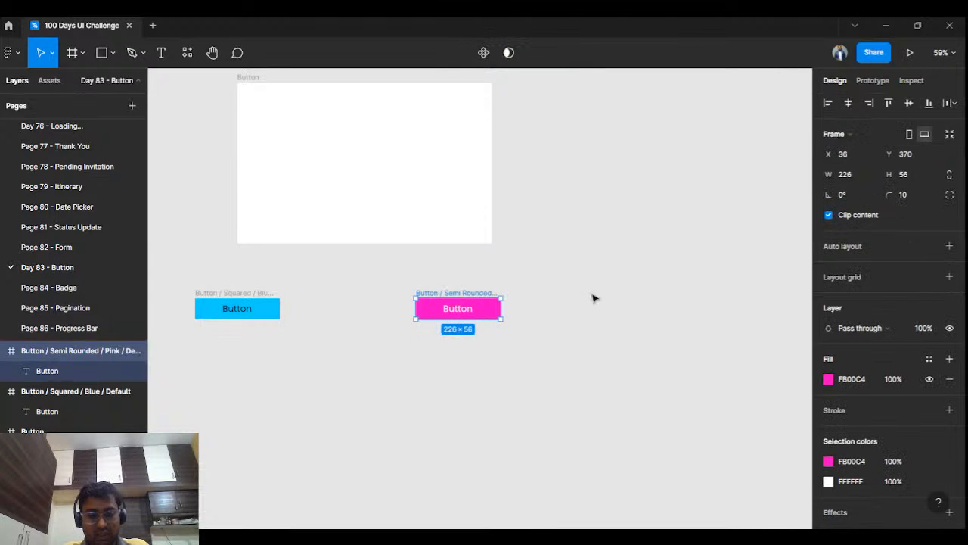
click(622, 299)
key(ctrl+v)
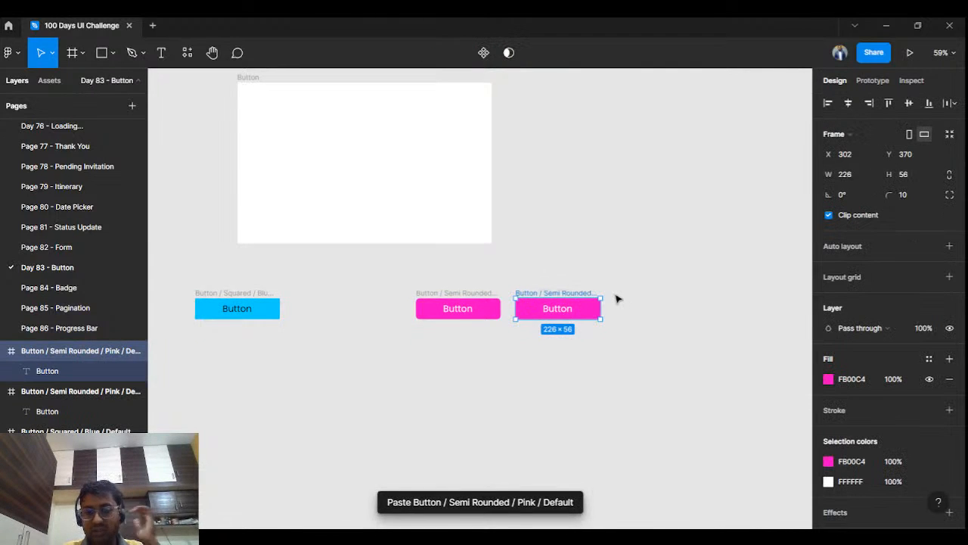
drag(563, 293, 684, 295)
click(680, 285)
Step: Set the corner radius of the third button frame to 50 for a fully rounded shape
click(690, 294)
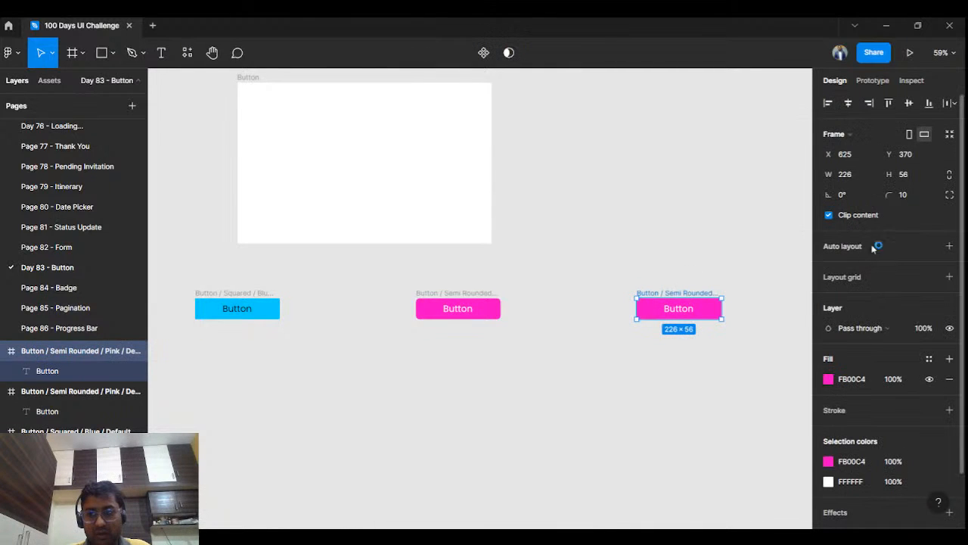
click(921, 198)
text(50)
key(Return)
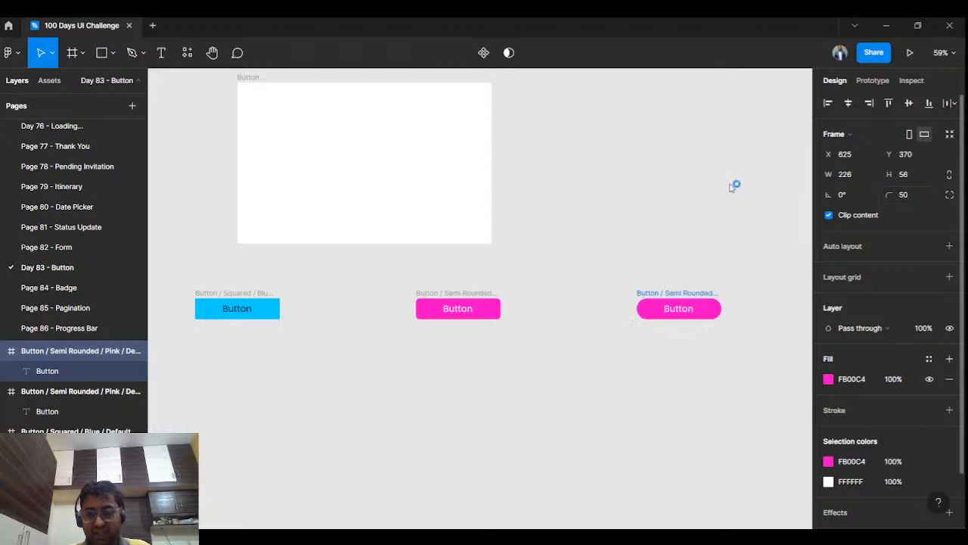
click(655, 210)
scroll(676, 292, up, 3)
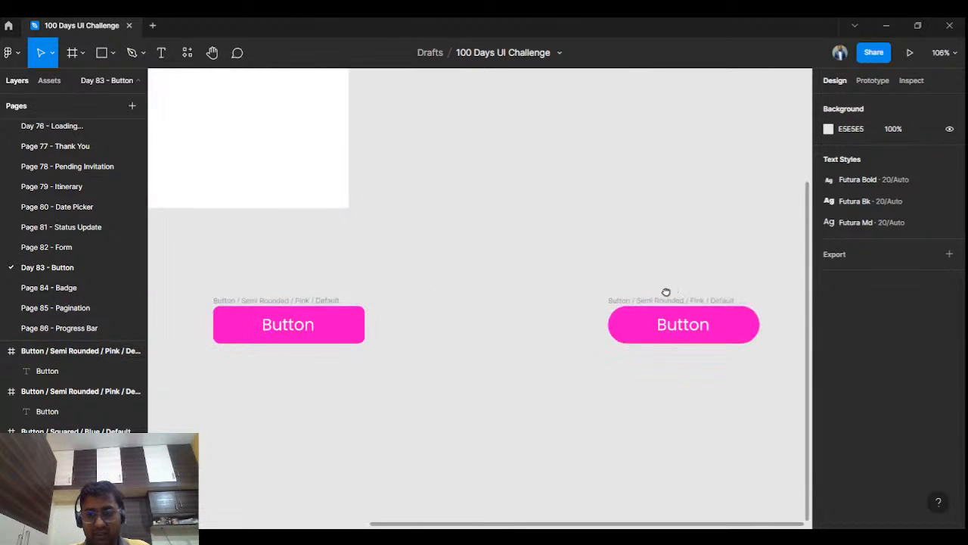
Step: Rename the fully rounded button frame as "Button / Rounded / Yellow / Default"
click(643, 307)
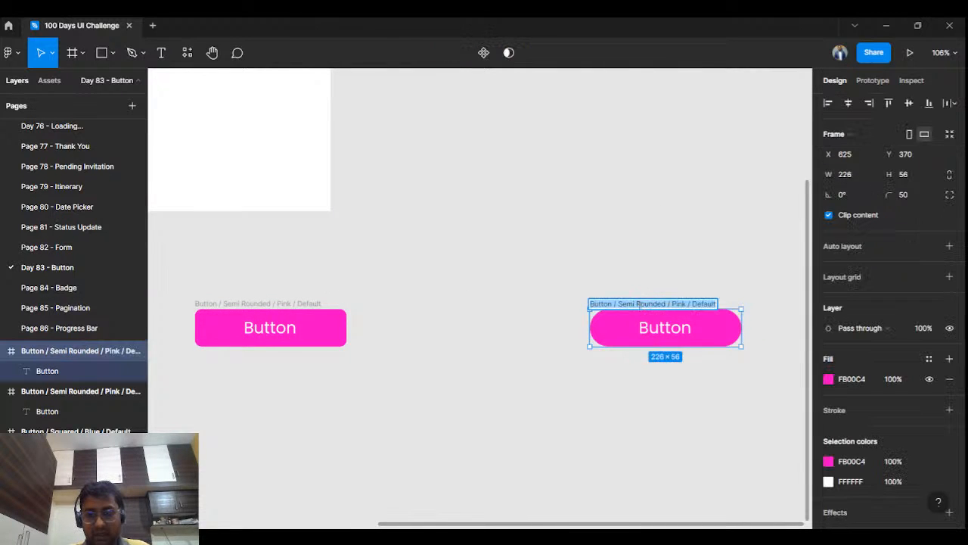
click(636, 303)
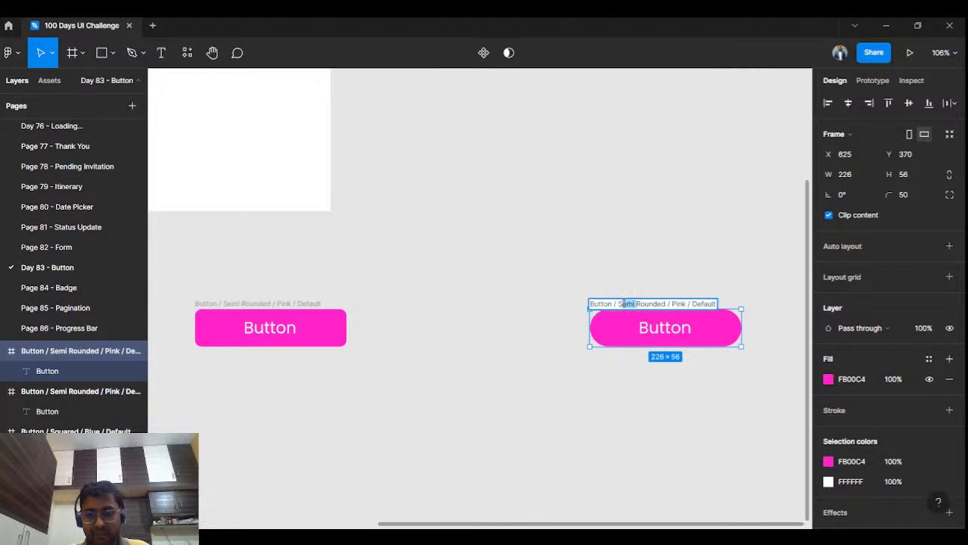
key(BackSpace)
key(BackSpace)
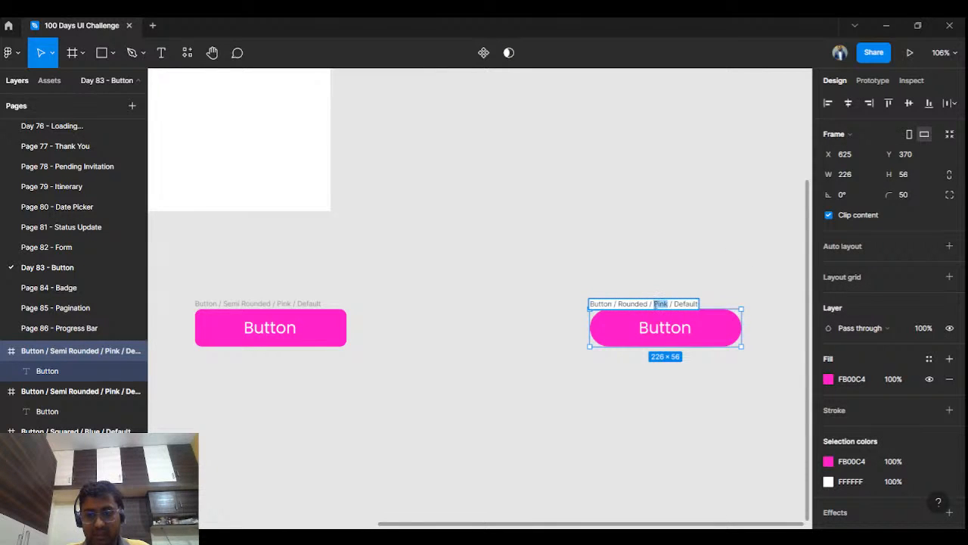
text(Ye)
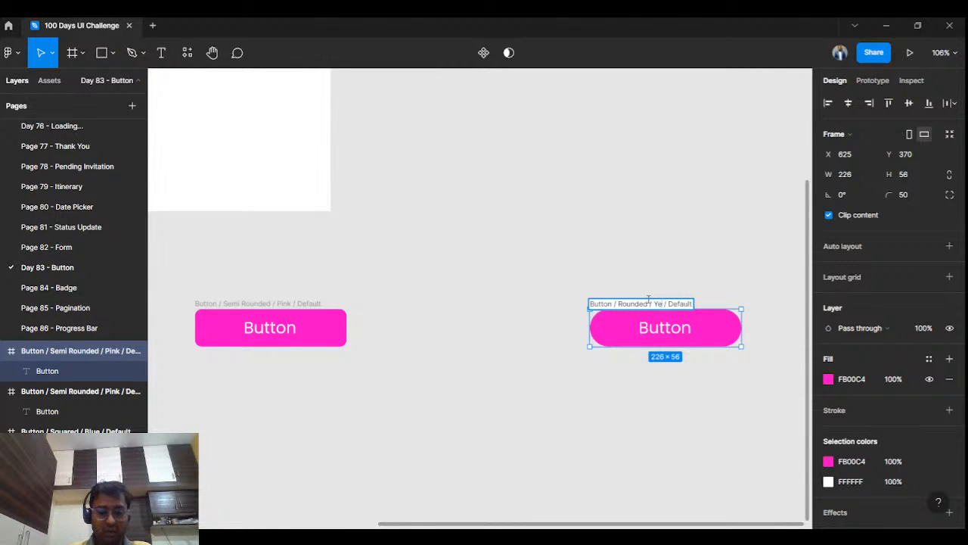
text(llow)
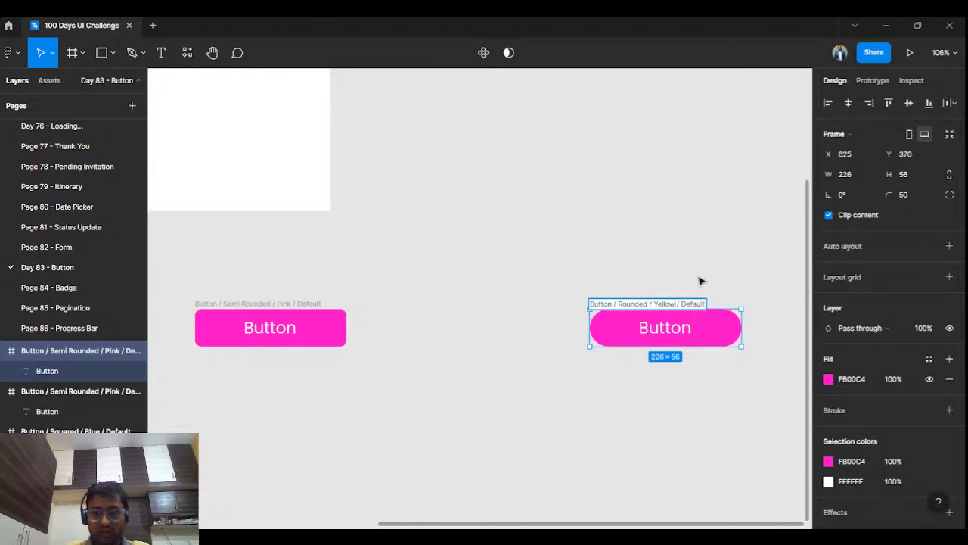
click(700, 281)
Step: Change the fill of the fully rounded button frame to the yellow FBD300
click(695, 312)
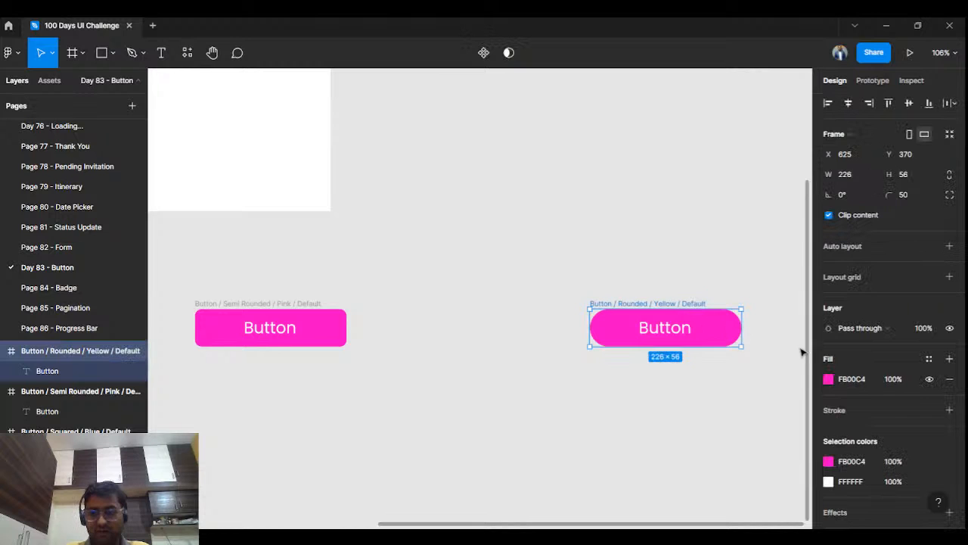
click(828, 379)
drag(708, 378, 717, 386)
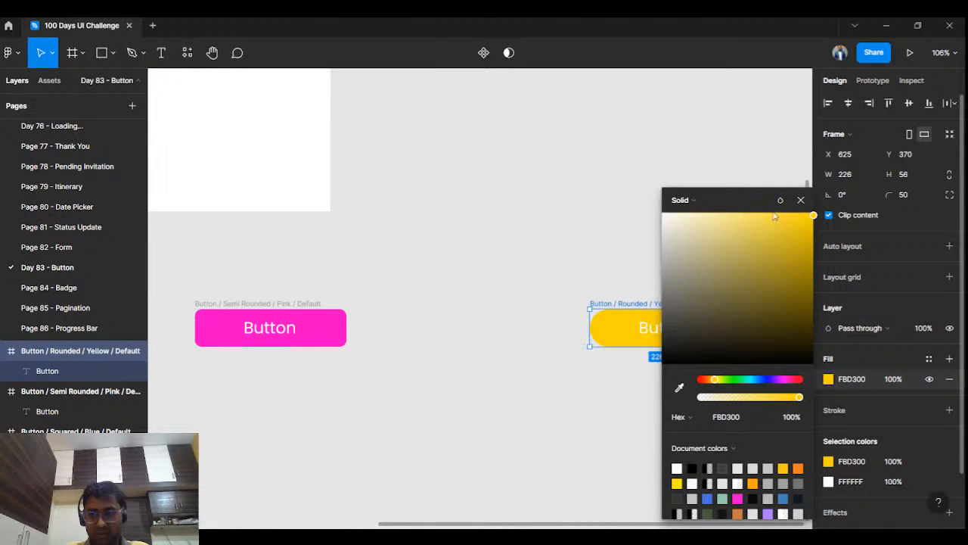
click(801, 200)
click(670, 244)
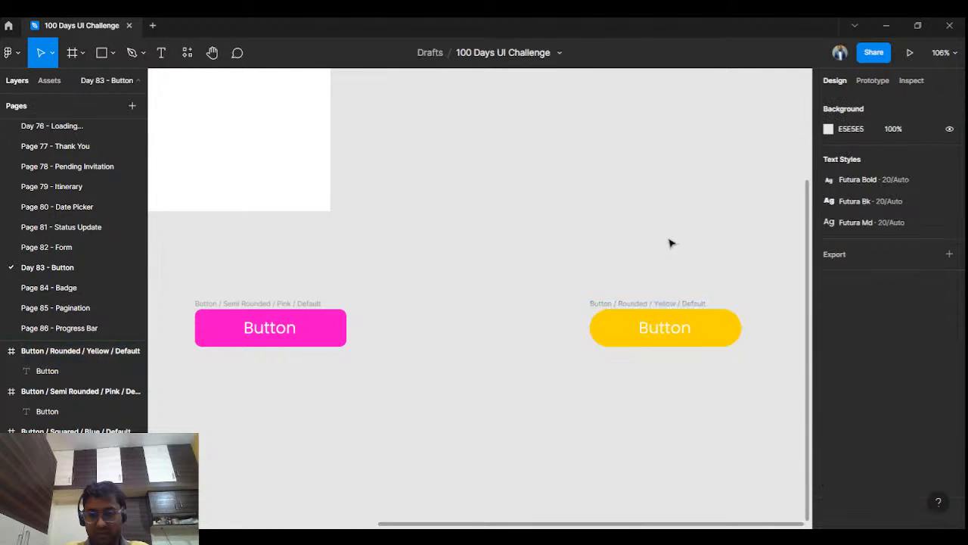
Step: Change the text colour of the yellow button's label to black 000000
click(673, 331)
click(828, 516)
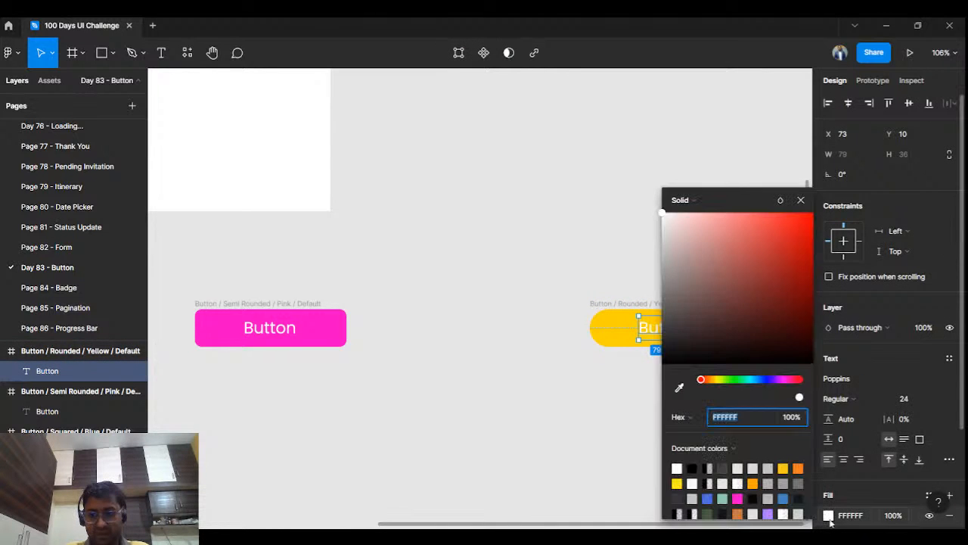
drag(726, 271, 656, 371)
click(801, 199)
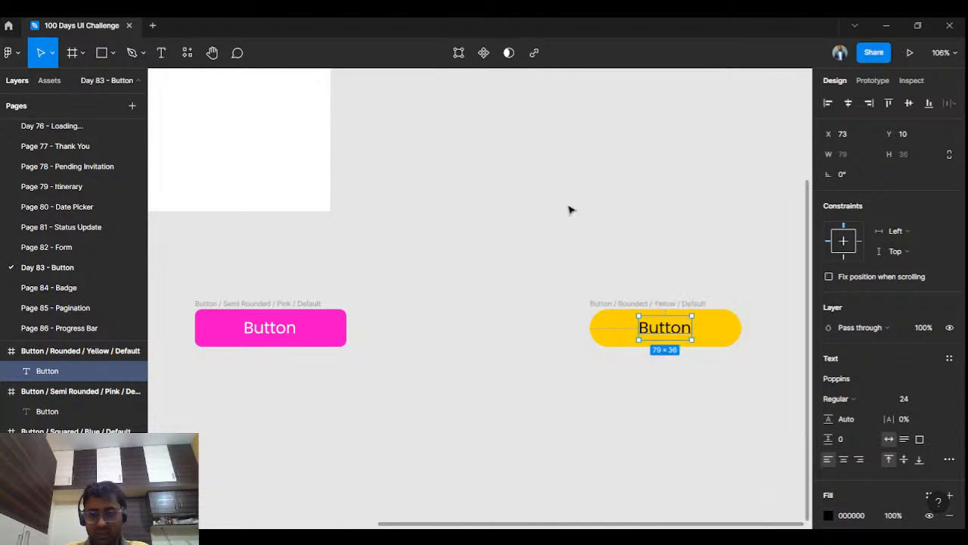
click(568, 209)
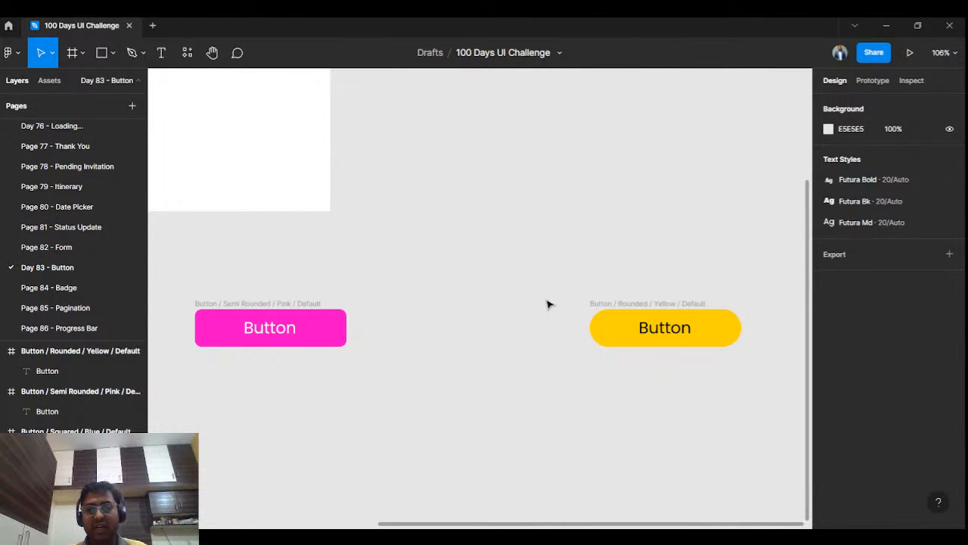
Step: Duplicate the squared blue button frame and place the copy directly below the original at X -553, Y 494
scroll(527, 289, down, 5)
scroll(529, 289, down, 3)
drag(397, 391, 520, 398)
scroll(425, 432, right, 2)
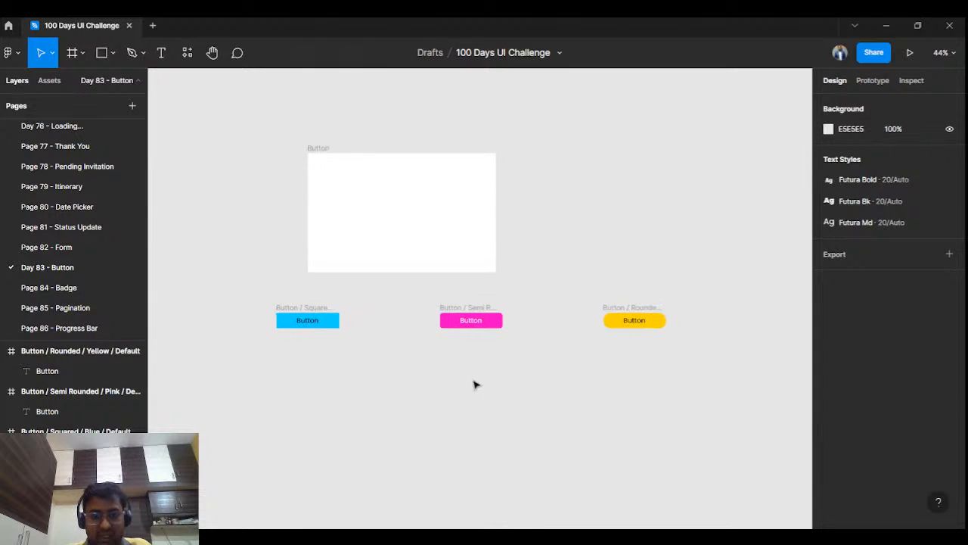
scroll(484, 383, up, 3)
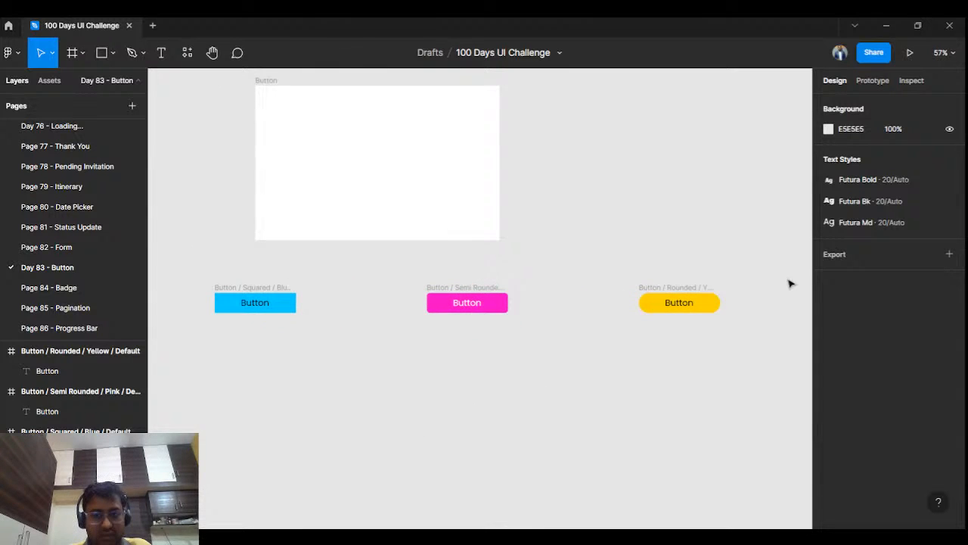
click(224, 292)
click(394, 347)
key(ctrl+v)
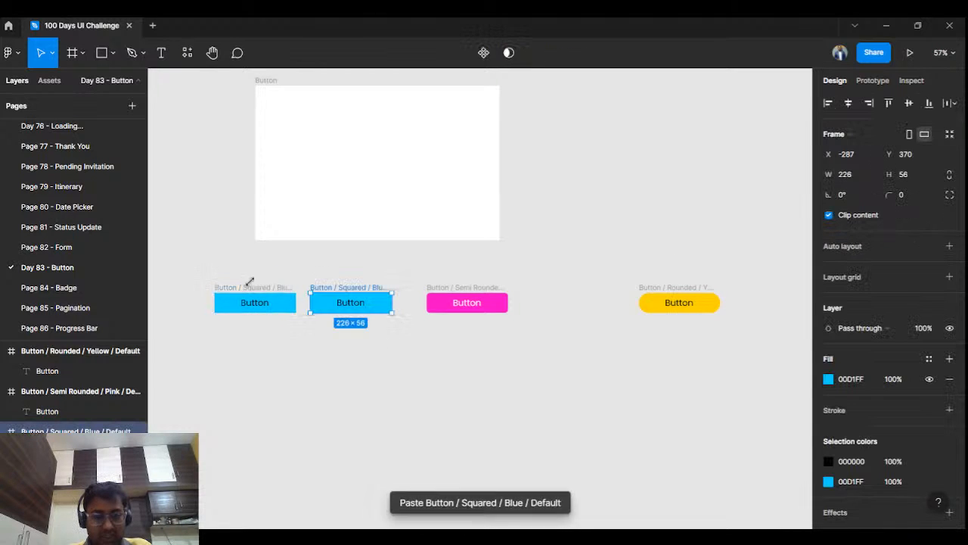
drag(349, 291, 254, 336)
Step: Paste a second copy of the squared blue button and place it third in the same column at Y 633
click(338, 298)
key(ctrl+v)
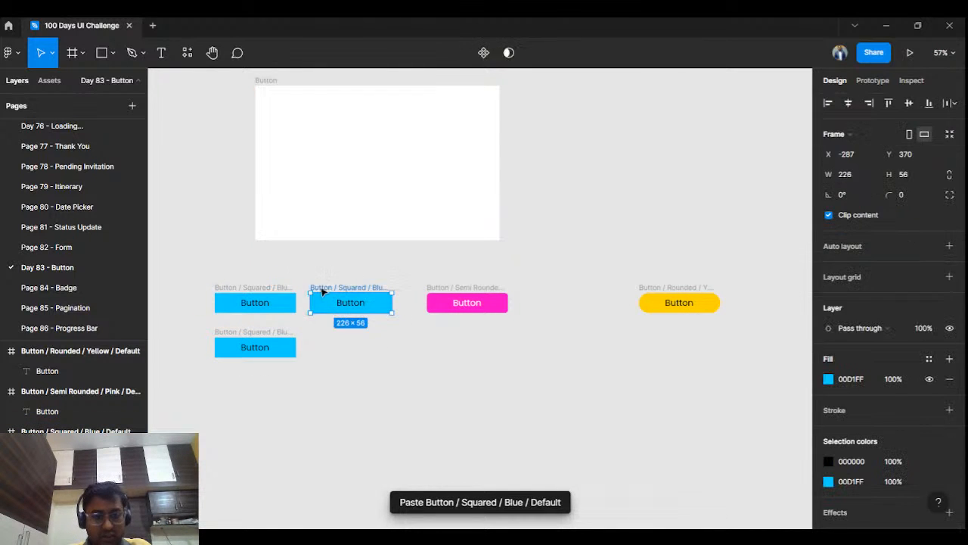
drag(327, 290, 230, 384)
click(341, 333)
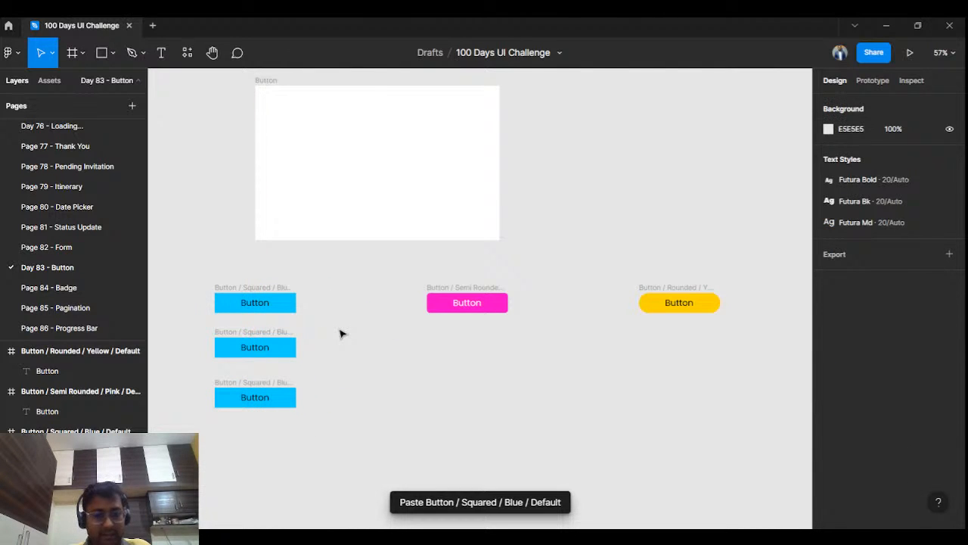
Step: Rename the middle squared blue button frame so its name ends in "Hover" instead of "Default"
click(239, 334)
double_click(240, 332)
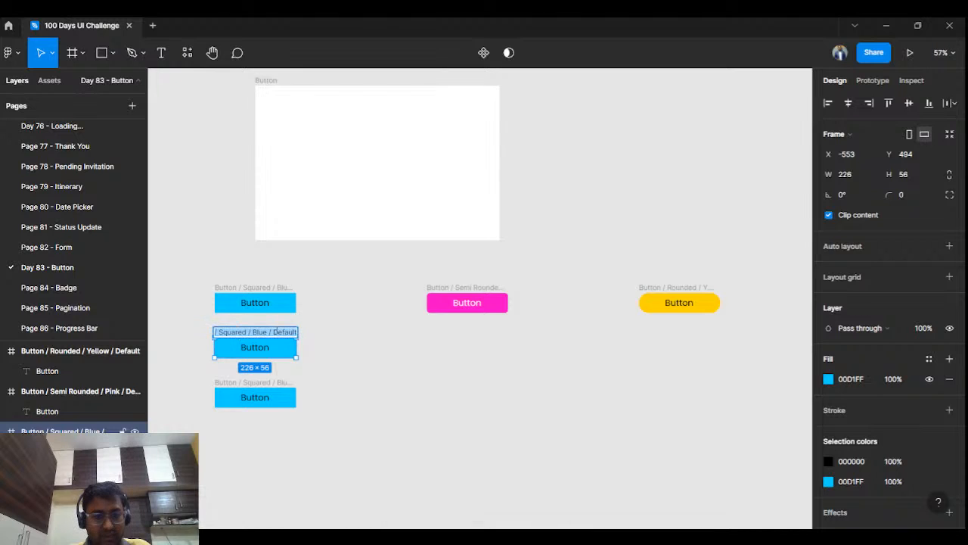
drag(275, 332, 310, 337)
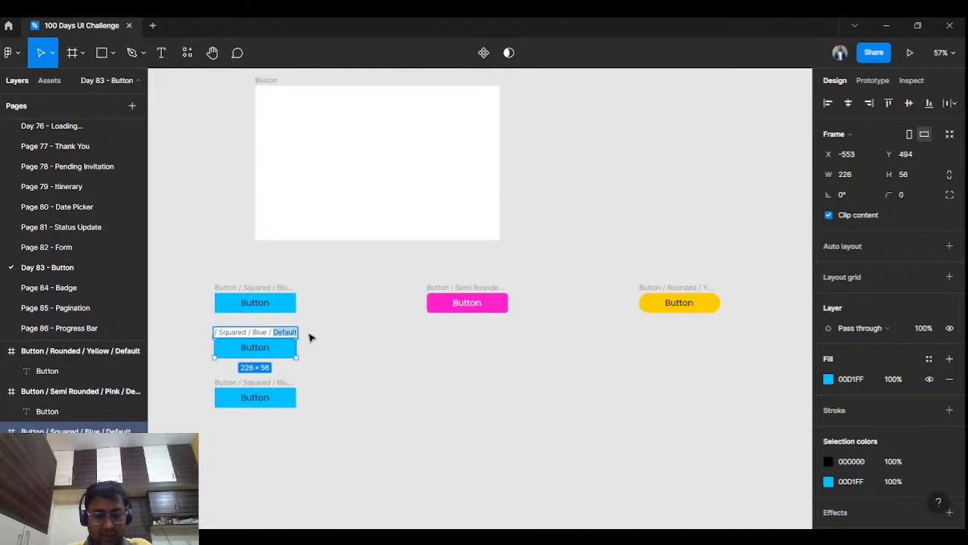
text(Hover)
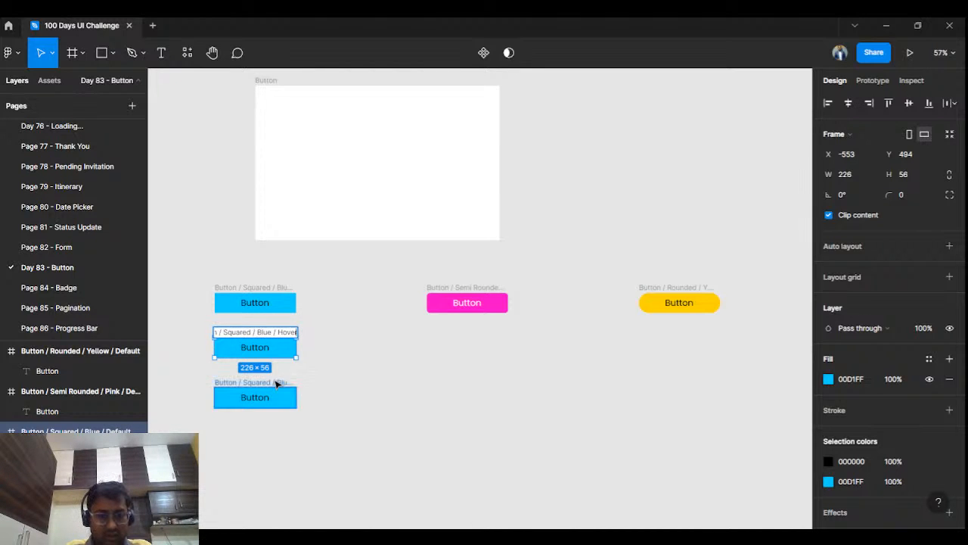
Step: Rename the lowest squared blue button frame so its name ends in "Clicked" instead of "Default"
double_click(277, 382)
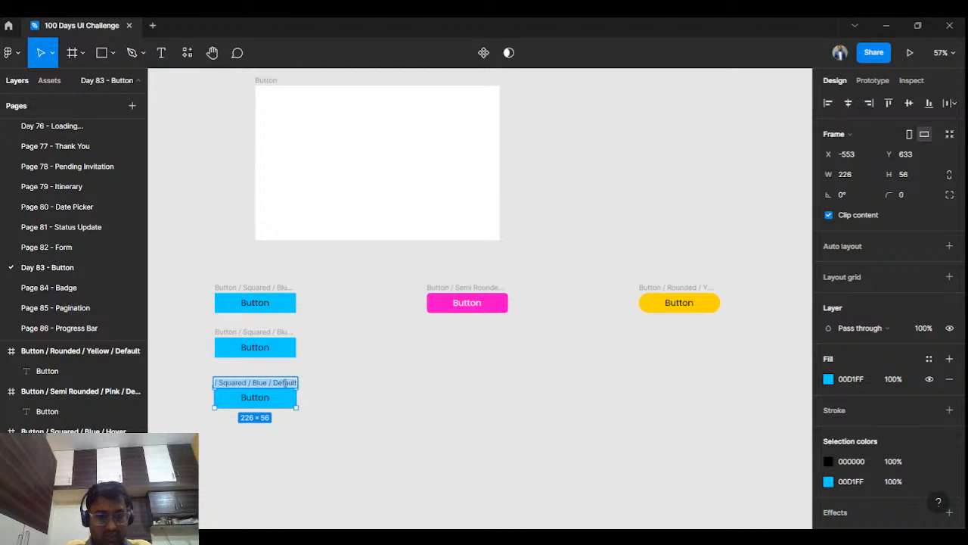
click(274, 382)
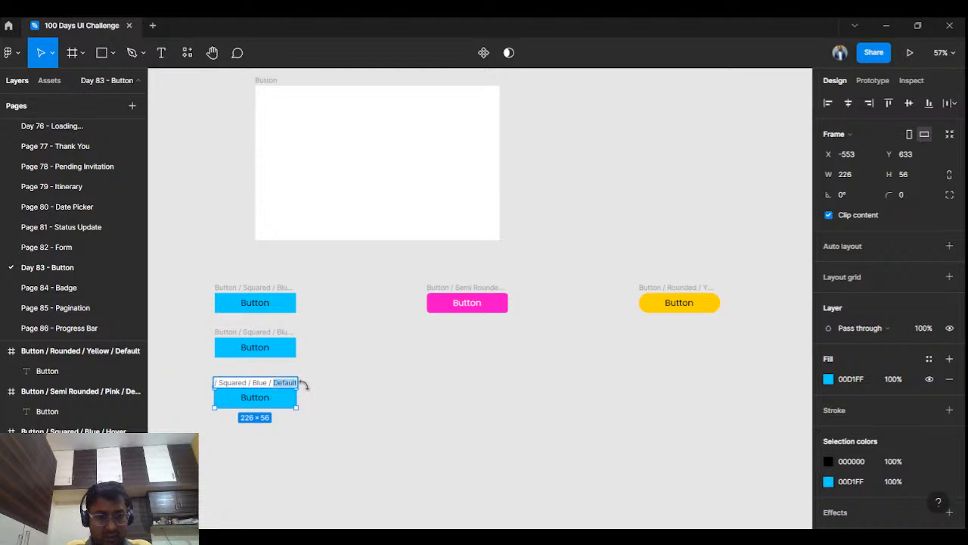
text(Clicked)
click(347, 377)
Step: Change the fill of the squared Hover button frame to the turquoise 00FFE0
click(255, 344)
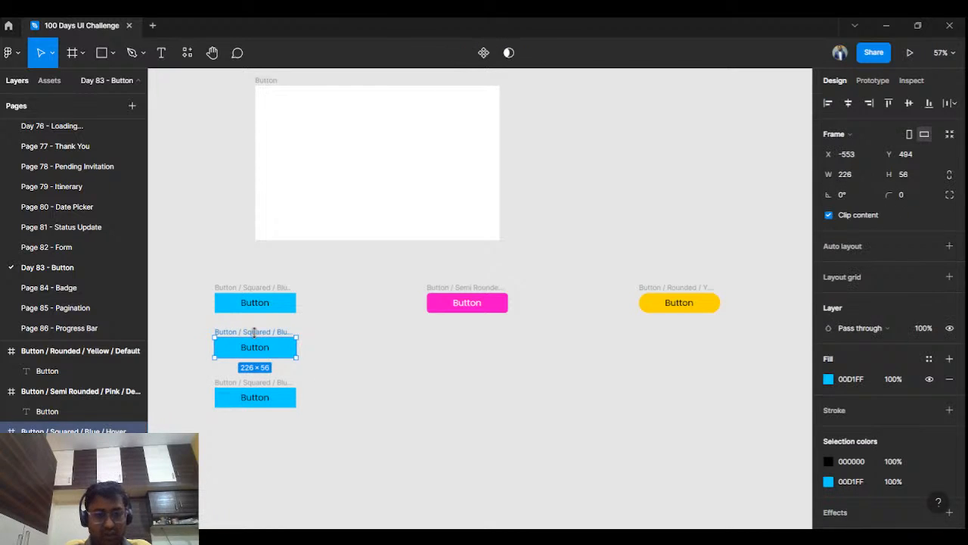
click(828, 380)
drag(803, 236, 733, 215)
drag(759, 380, 766, 382)
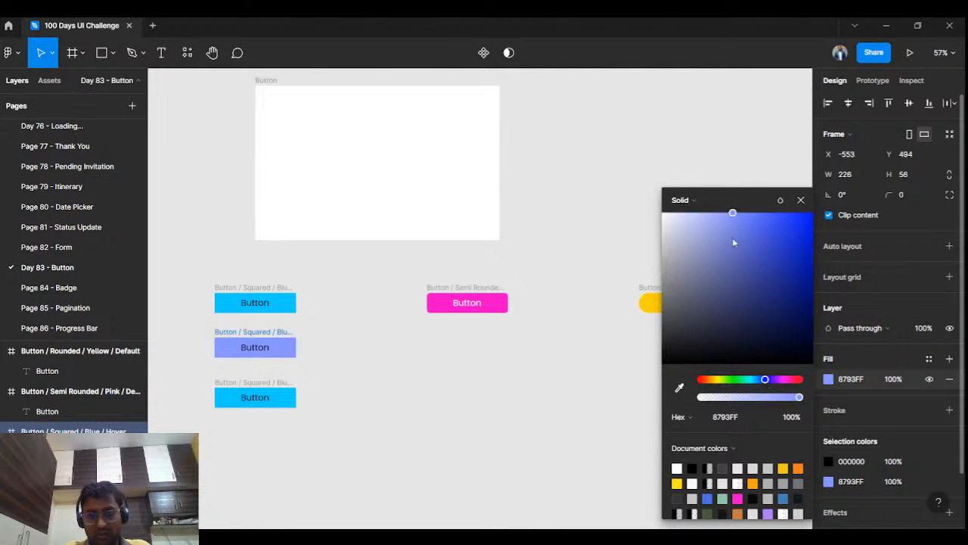
drag(766, 383, 753, 386)
drag(799, 295, 829, 214)
drag(752, 379, 750, 384)
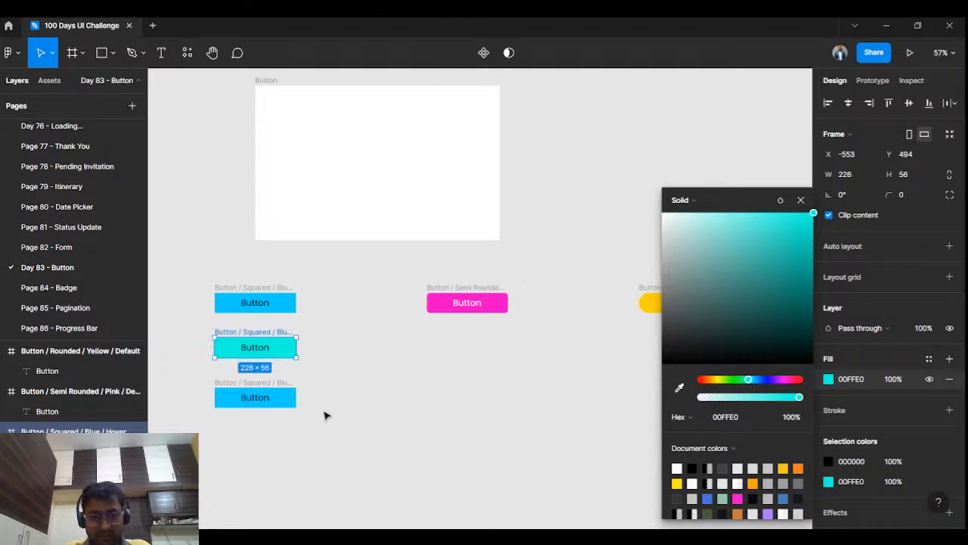
click(352, 413)
Step: Change the fill of the squared Clicked button frame to the dark blue 0041A1
click(268, 396)
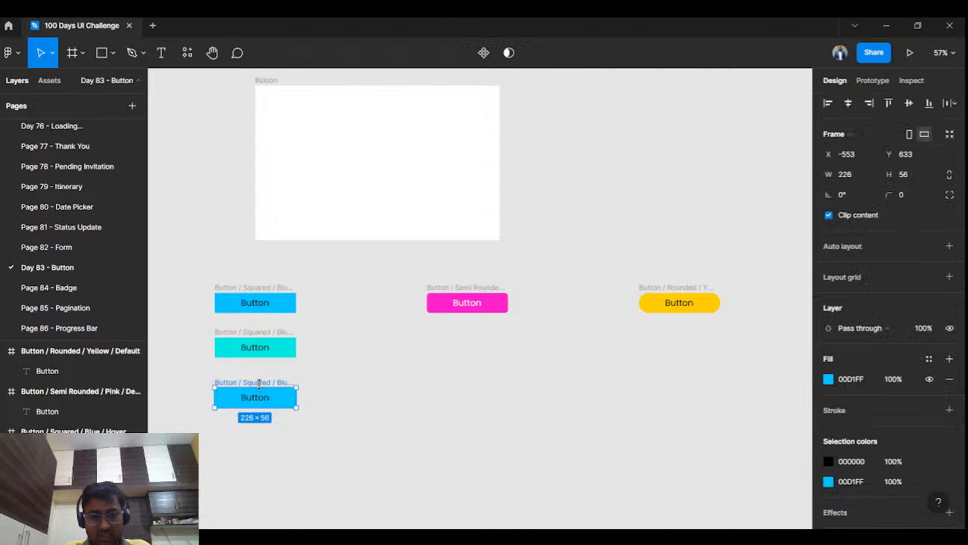
click(828, 380)
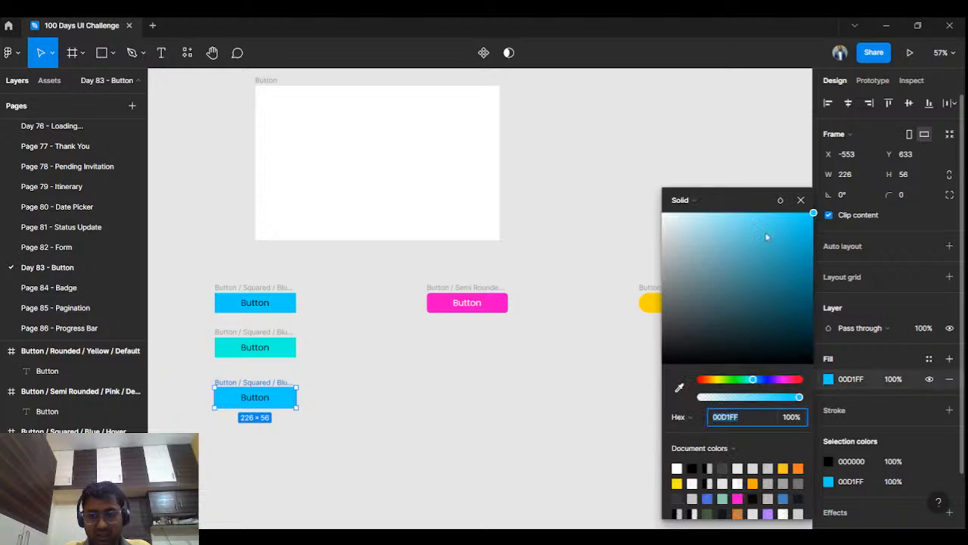
drag(754, 379, 760, 379)
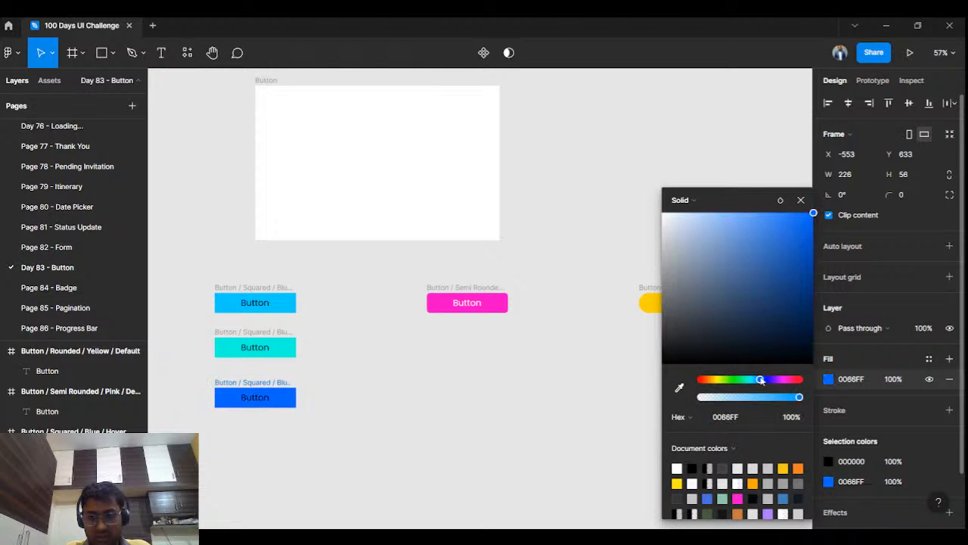
drag(786, 266, 821, 275)
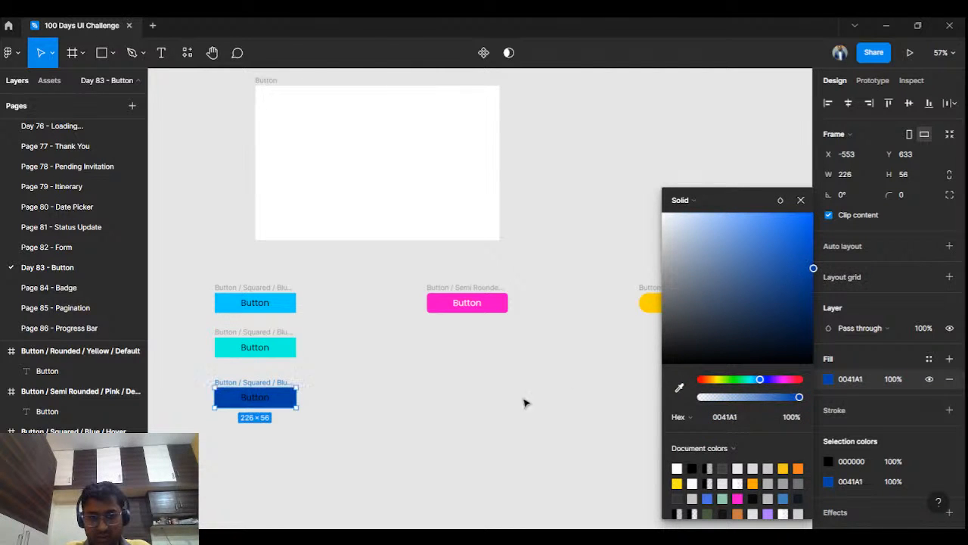
click(502, 417)
Step: Change the text colour of the dark blue Clicked button's label to white
double_click(282, 403)
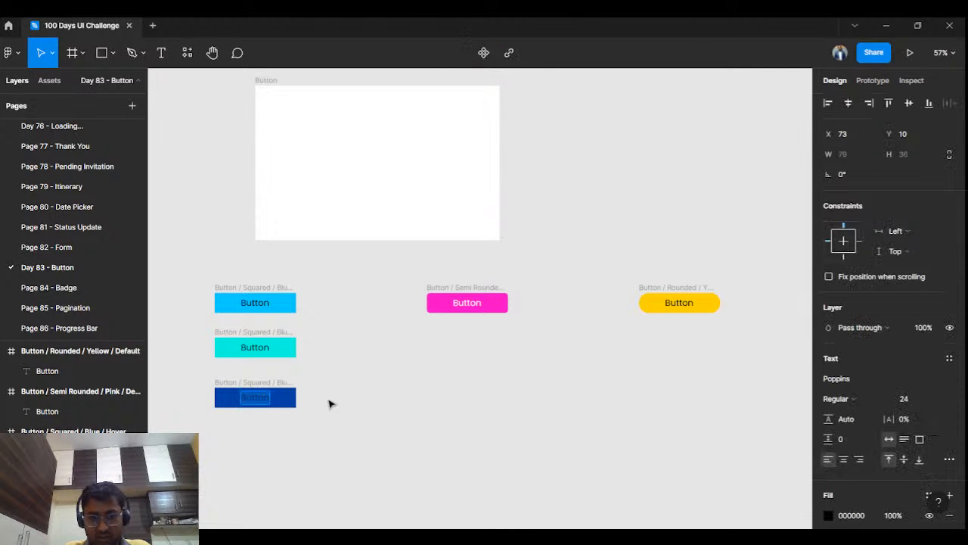
click(829, 516)
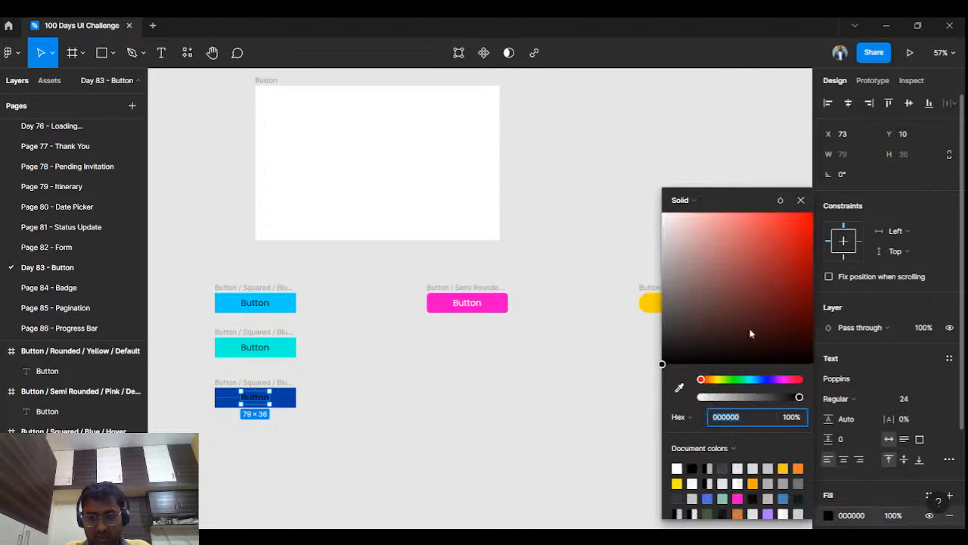
drag(749, 333, 656, 209)
click(568, 249)
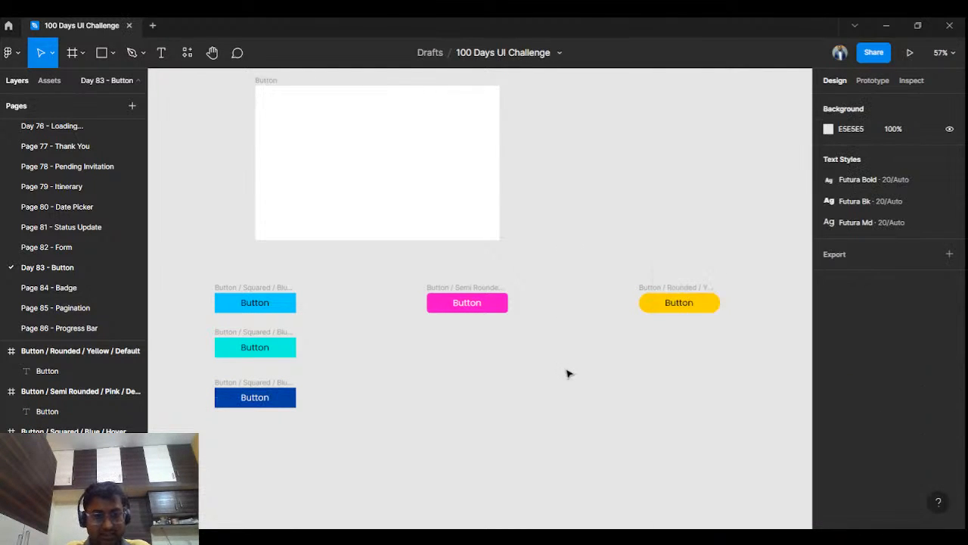
Step: Duplicate the semi-rounded pink button twice and stack the copies below it, level with the squared Hover and Clicked buttons
click(444, 288)
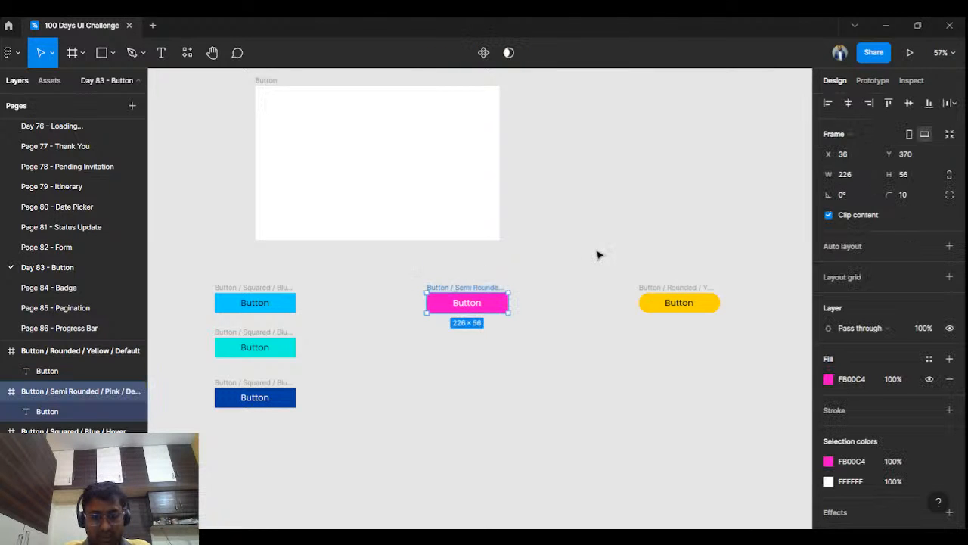
click(598, 255)
key(ctrl+v)
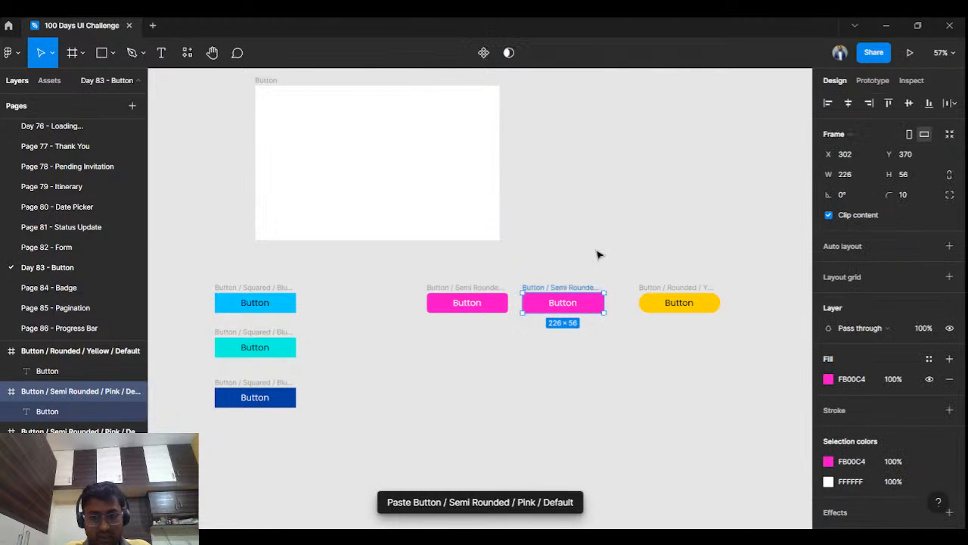
key(ctrl+v)
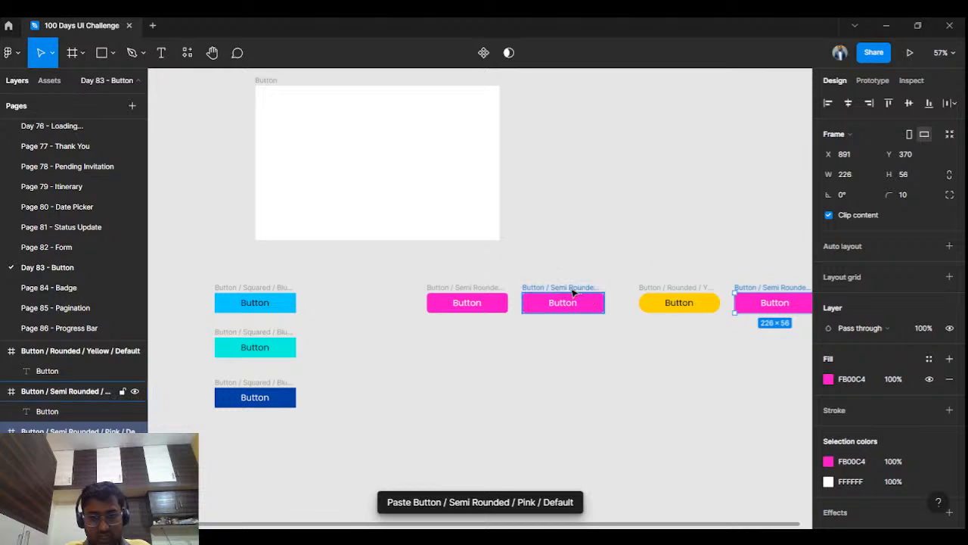
drag(571, 295, 476, 337)
drag(762, 284, 640, 375)
drag(589, 391, 454, 384)
click(480, 371)
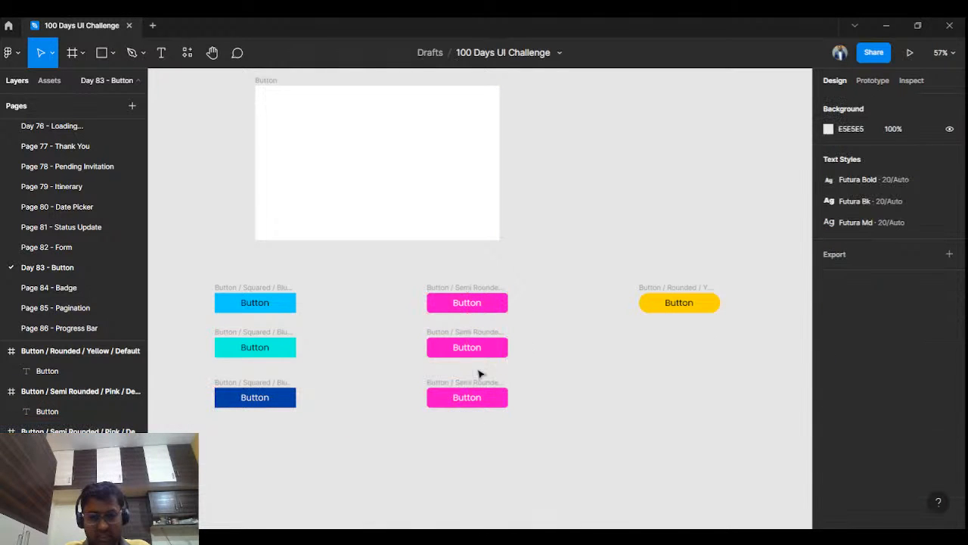
Step: Change the fill of the middle semi-rounded pink button frame to the purple DB00FF
click(501, 348)
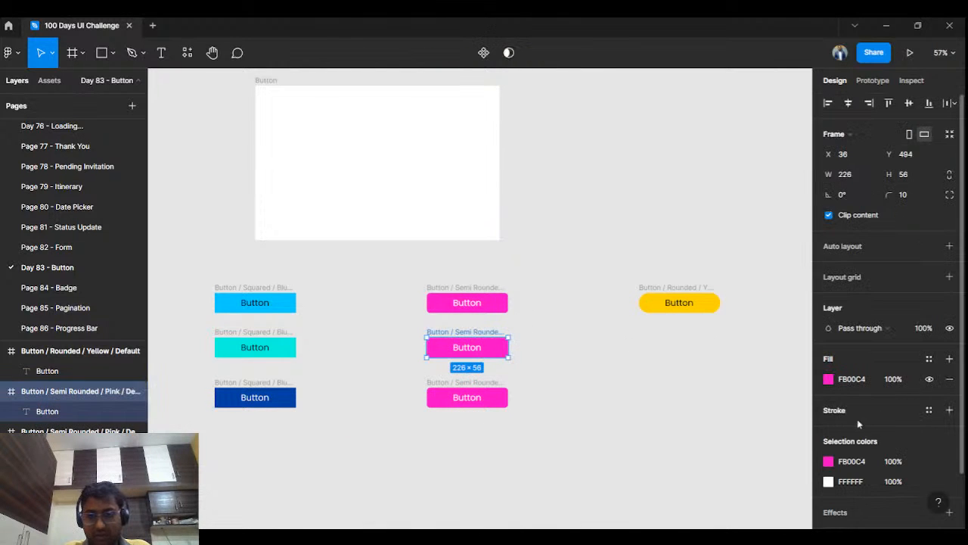
click(828, 379)
drag(773, 224, 741, 218)
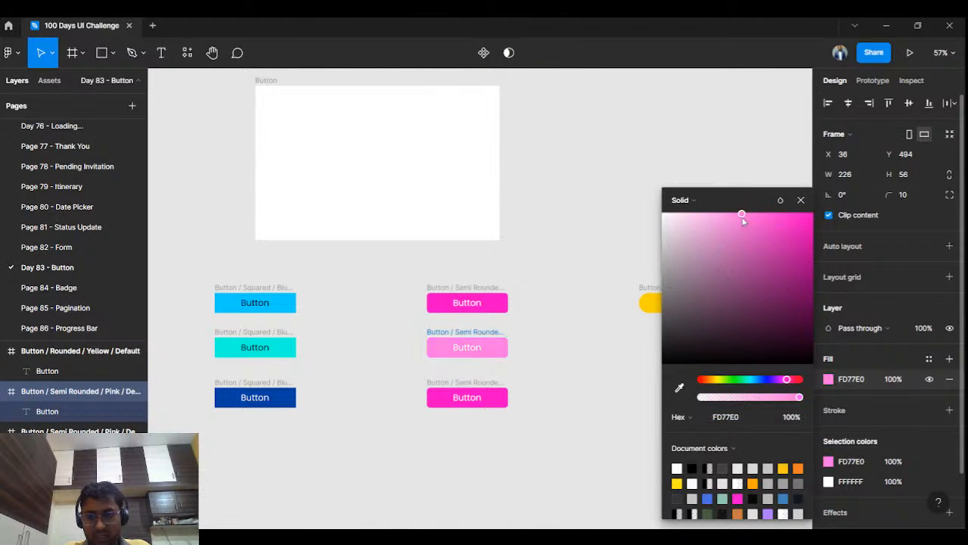
drag(786, 385, 782, 385)
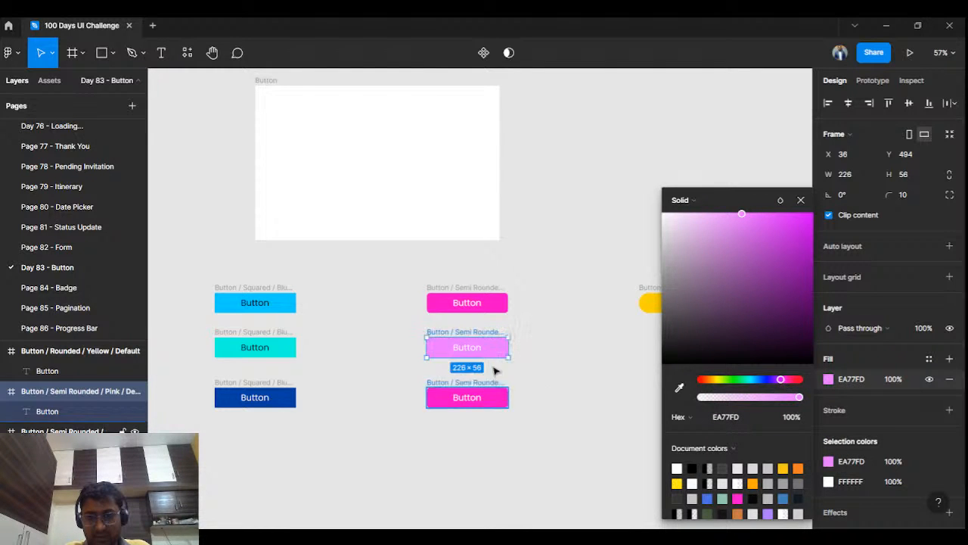
click(473, 353)
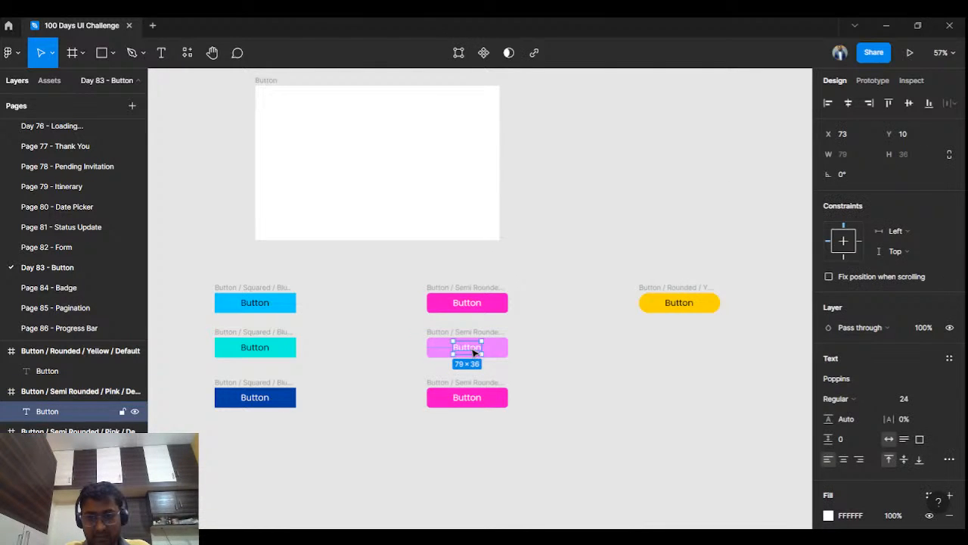
click(594, 389)
click(467, 344)
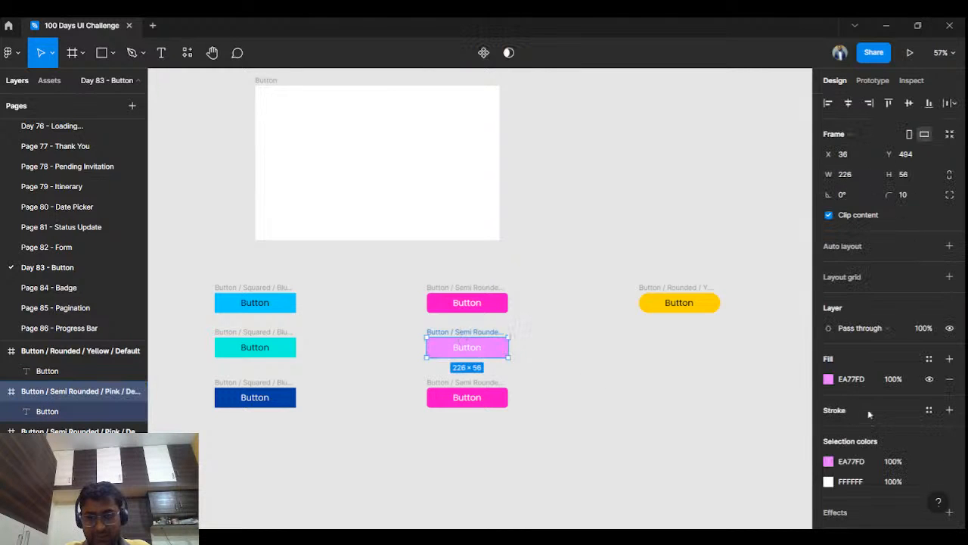
click(828, 380)
drag(746, 216, 827, 216)
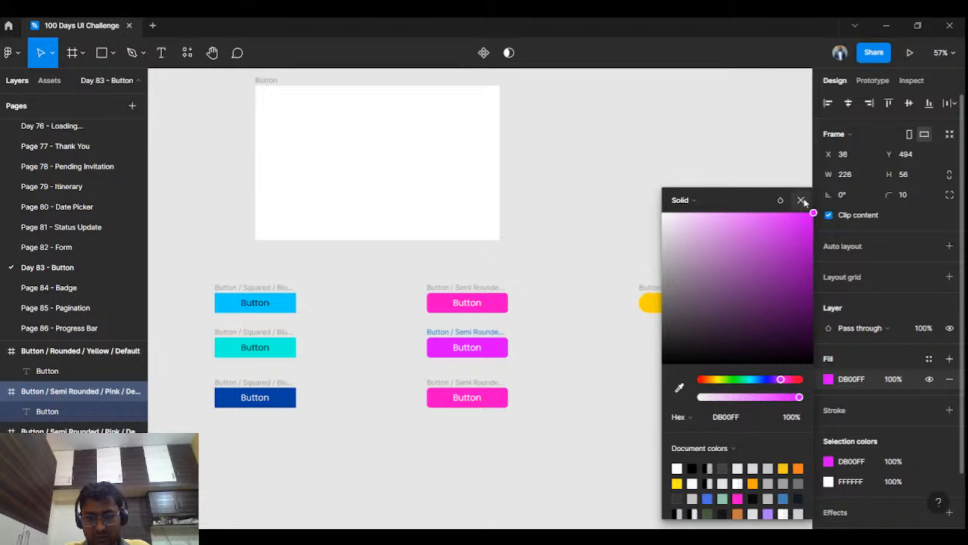
click(801, 200)
Step: Change the fill of the lowest semi-rounded pink button frame to the red-pink FB0069
click(488, 397)
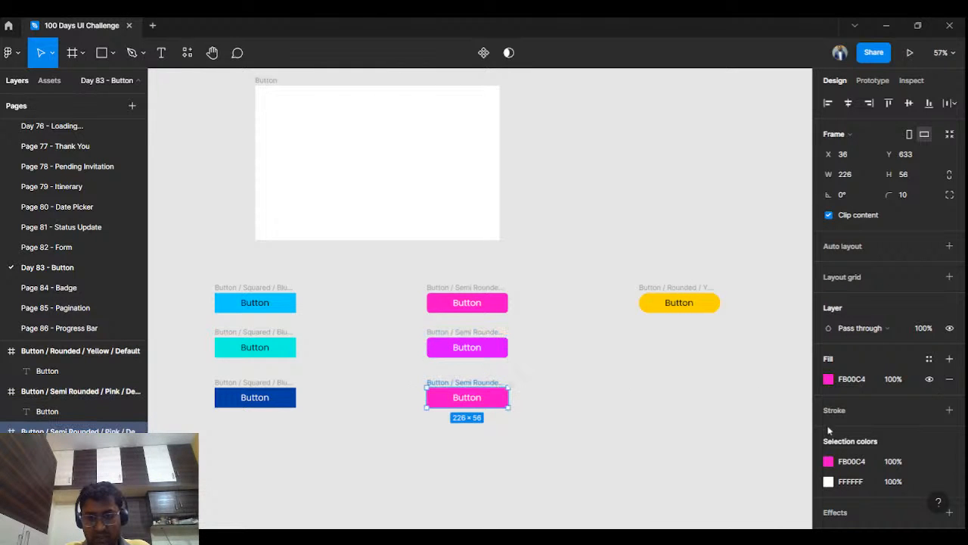
click(828, 381)
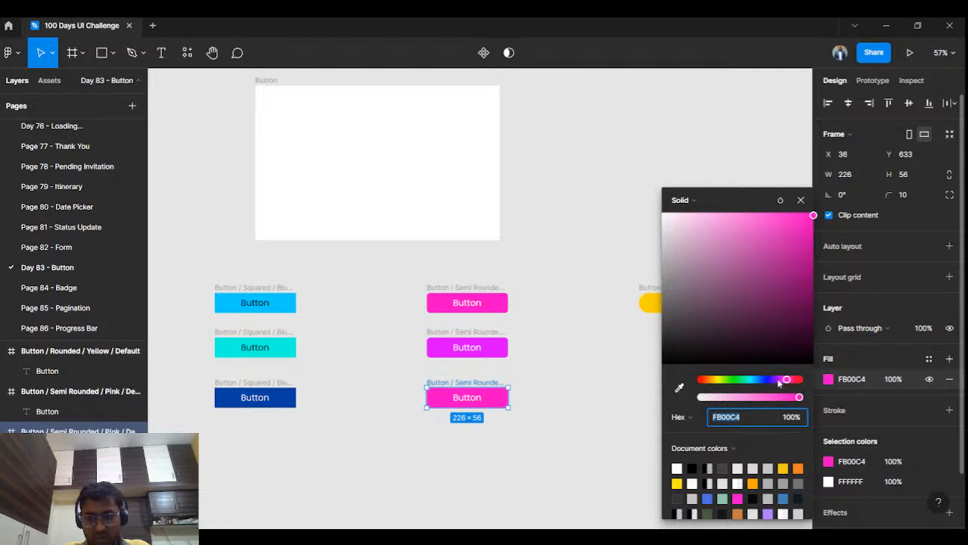
drag(785, 380, 794, 382)
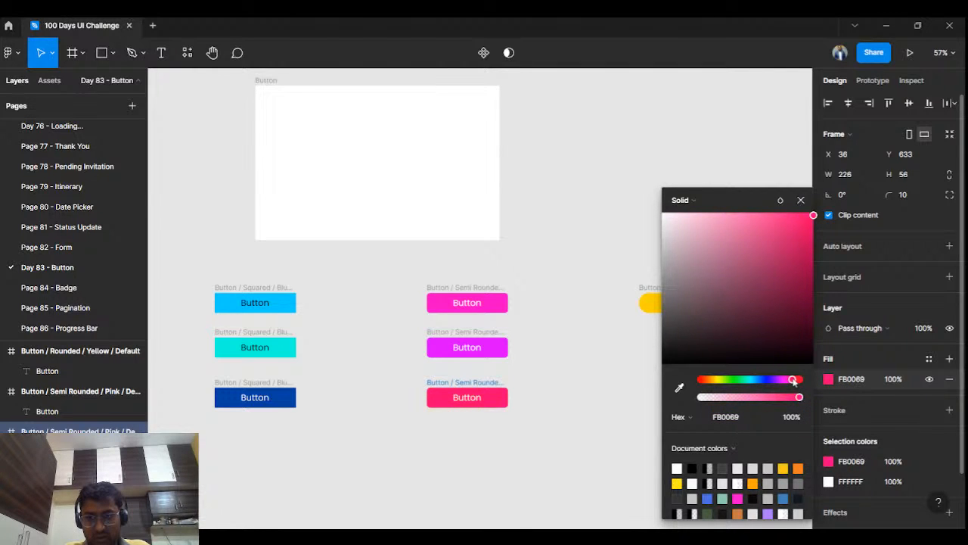
click(573, 373)
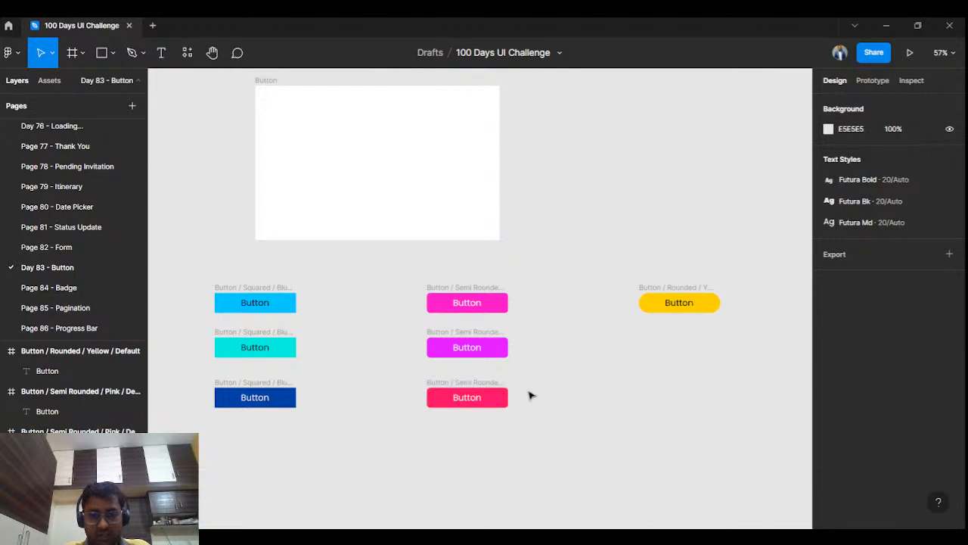
Step: Duplicate the rounded yellow button twice and place one copy below the original, level with the purple semi-rounded button
click(690, 299)
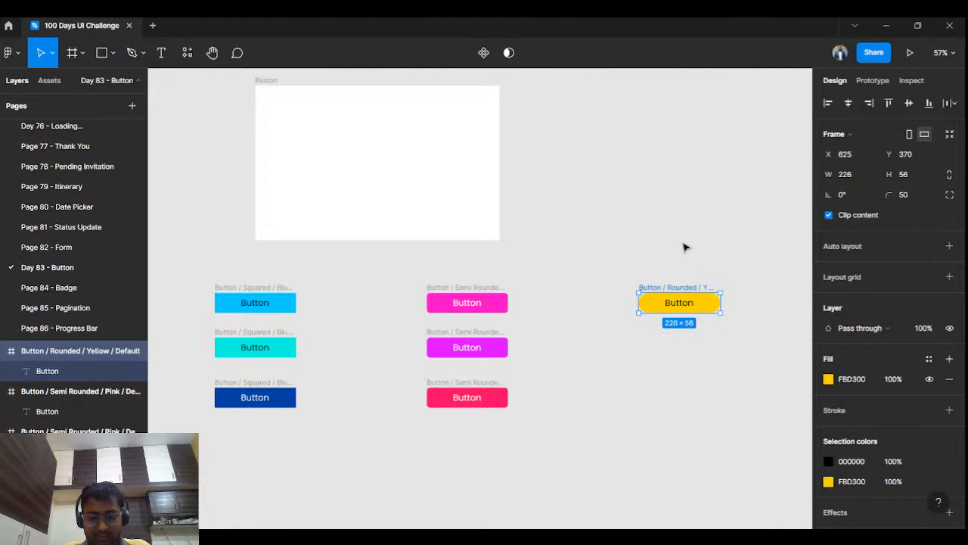
click(684, 248)
key(ctrl+v)
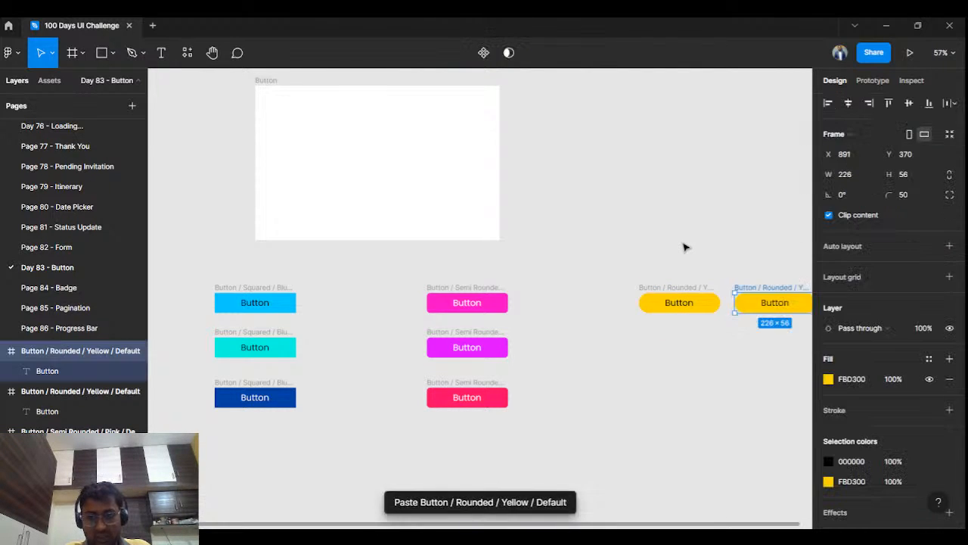
key(ctrl+v)
drag(620, 301, 531, 341)
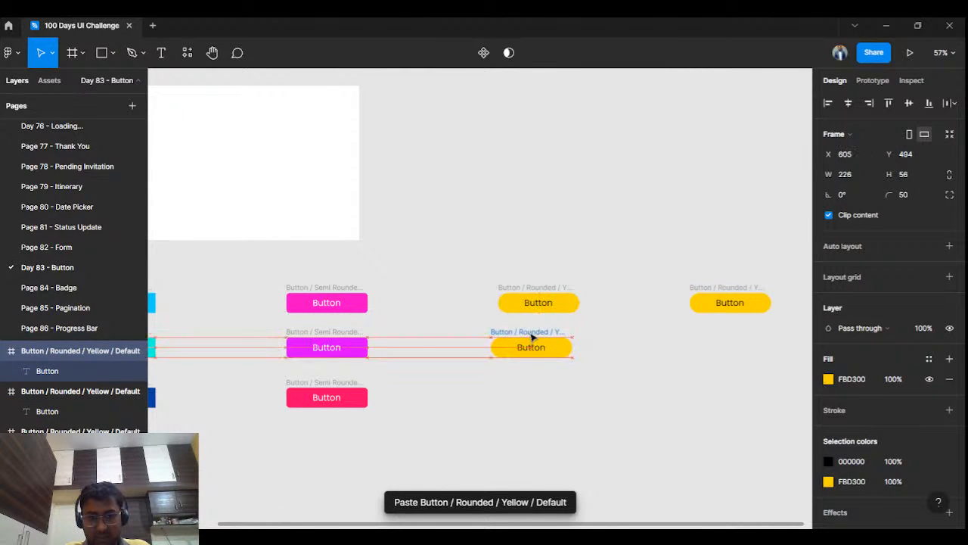
Step: Rename the purple semi-rounded button's frame so that its name ends in Hover instead of Default
click(318, 339)
double_click(323, 332)
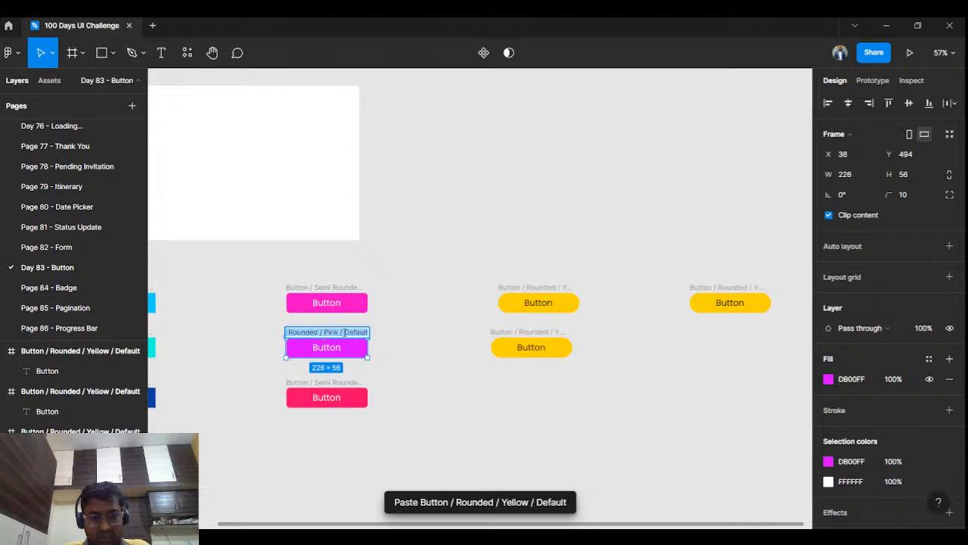
click(343, 332)
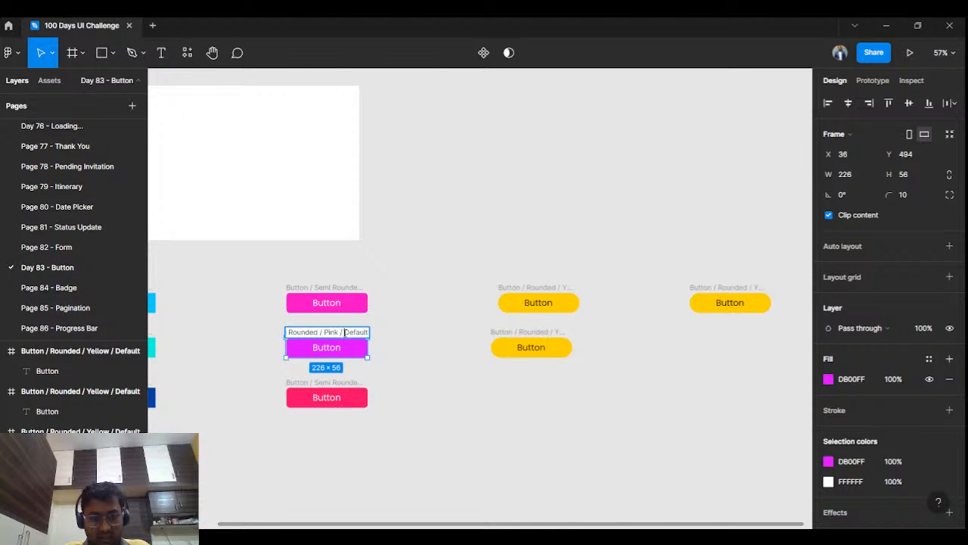
drag(344, 332, 403, 331)
text(Hover)
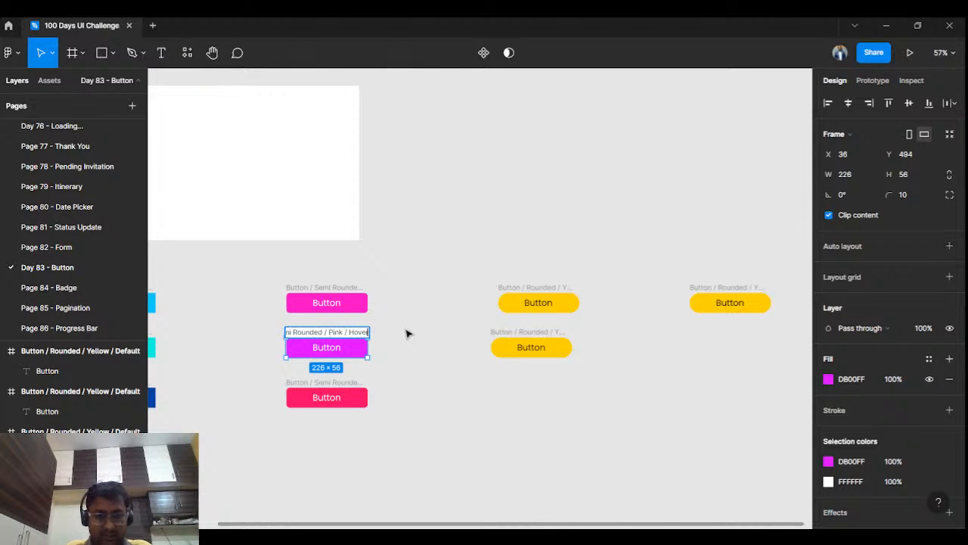
Step: Replace the Default ending in the red-pink semi-rounded button's frame name with its own state name
click(336, 391)
double_click(333, 383)
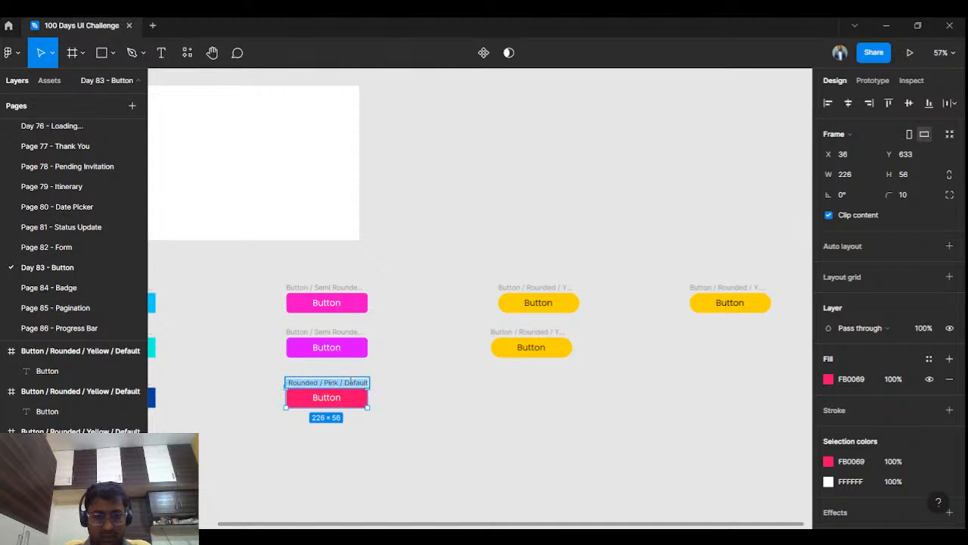
click(345, 382)
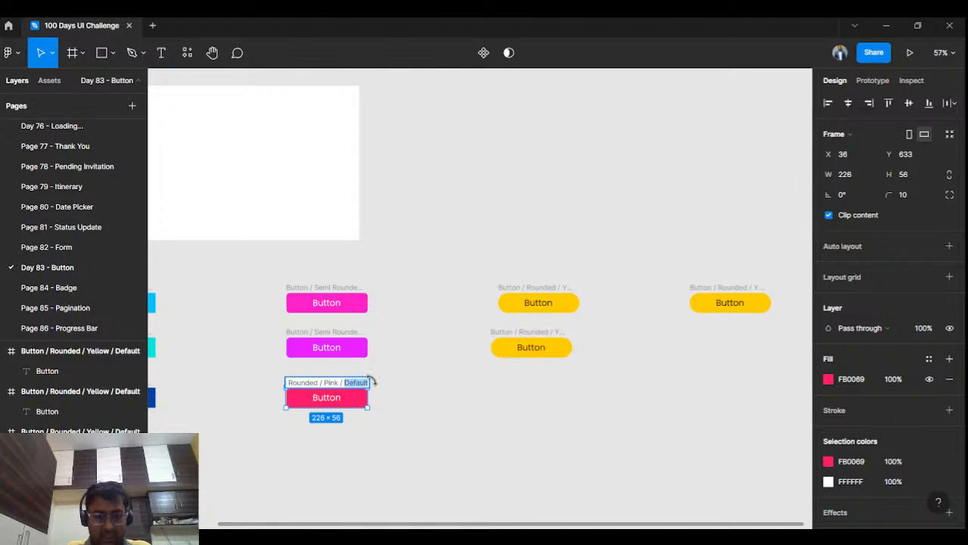
click(458, 389)
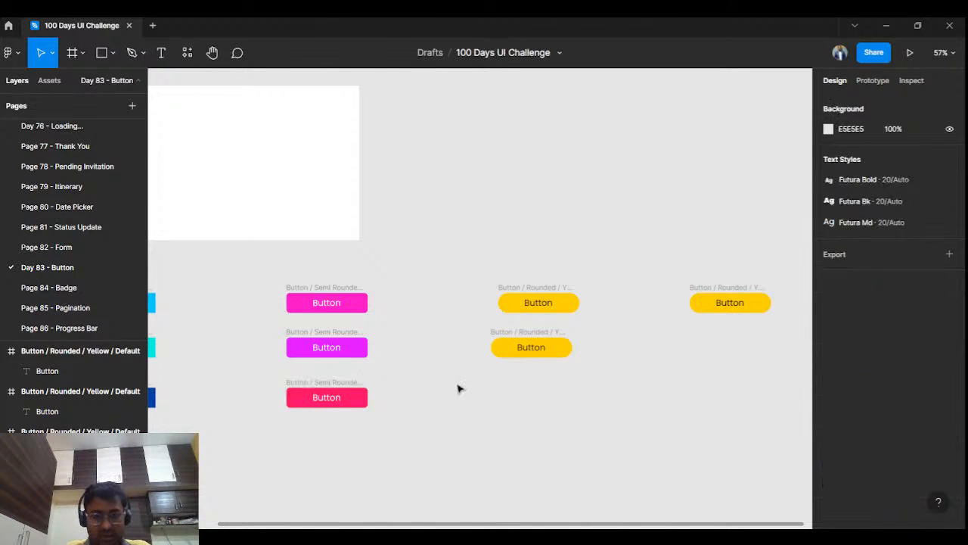
Step: Line up both rounded yellow copies beneath the original, level with the semi-rounded purple and red-pink buttons
click(508, 344)
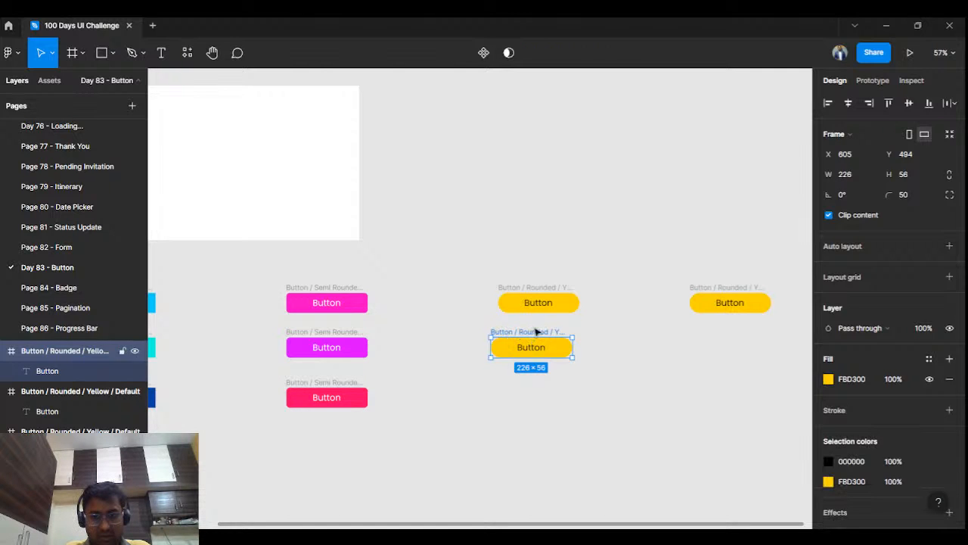
drag(535, 331, 541, 331)
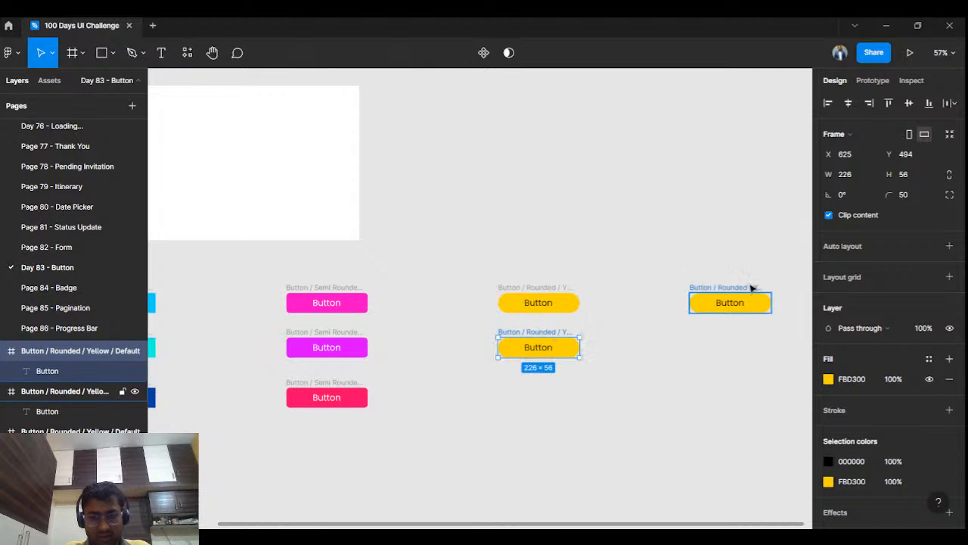
drag(752, 288, 562, 373)
drag(564, 379, 559, 383)
click(631, 353)
Step: Rename the middle rounded yellow button's frame to Button / Rounded / Yellow / Hover
double_click(551, 332)
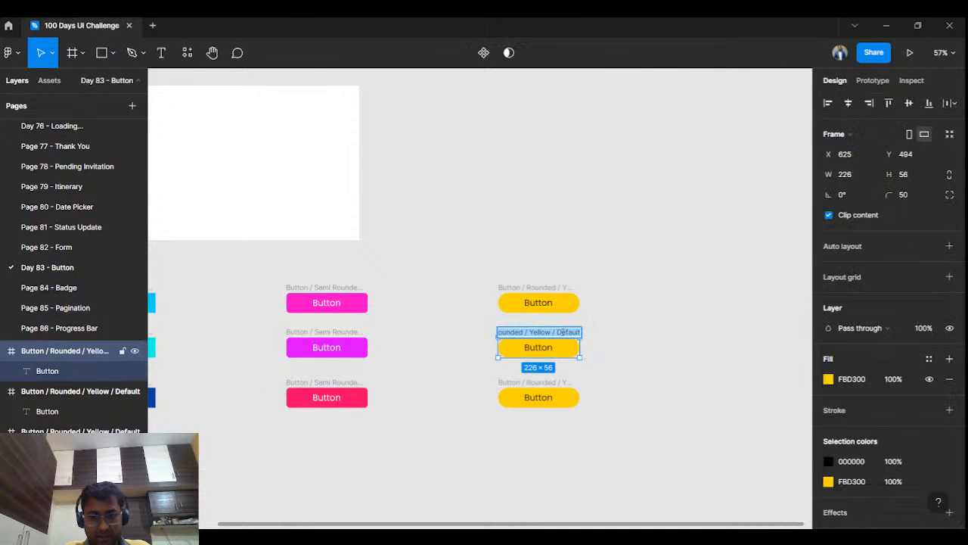
click(557, 332)
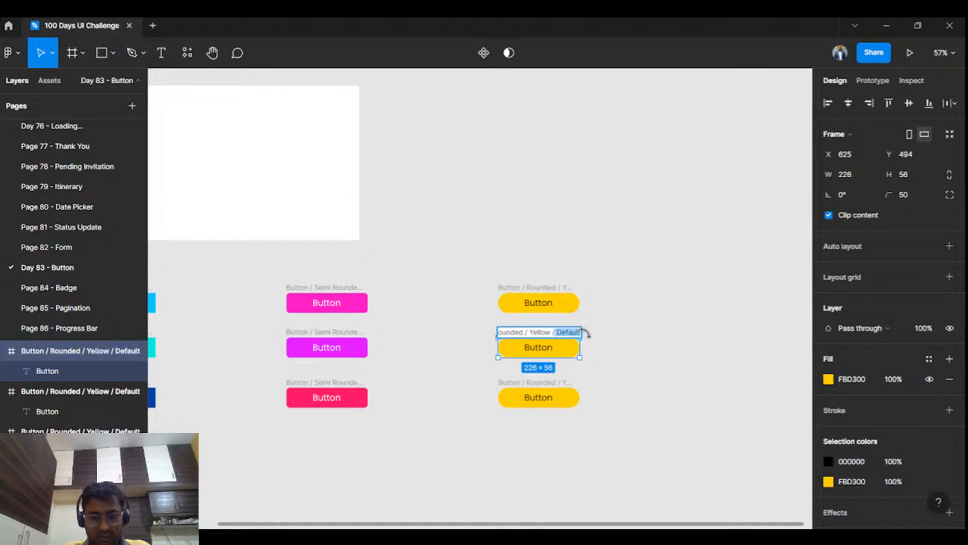
text(Hover)
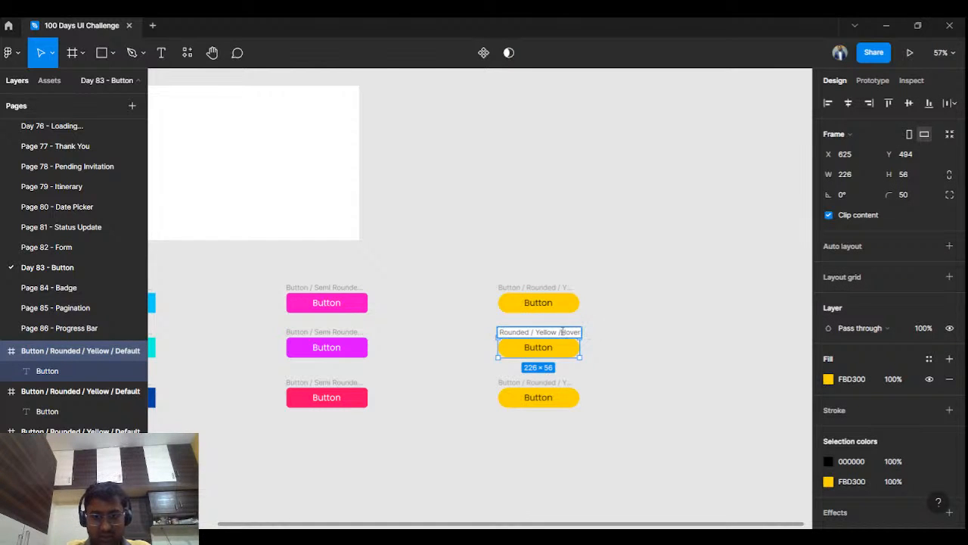
click(634, 330)
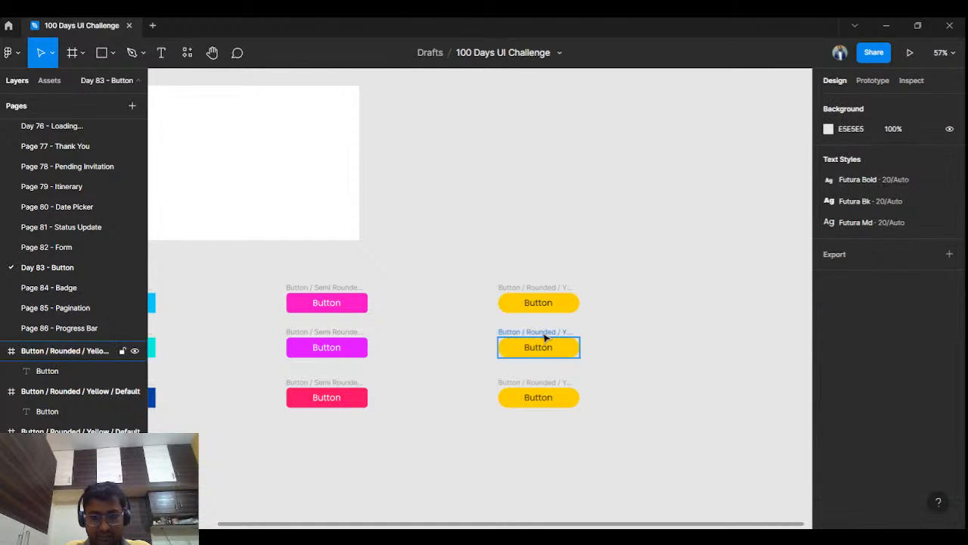
Step: Change the fill of the rounded Hover button frame to the lime yellow E7FB00
click(557, 344)
click(829, 380)
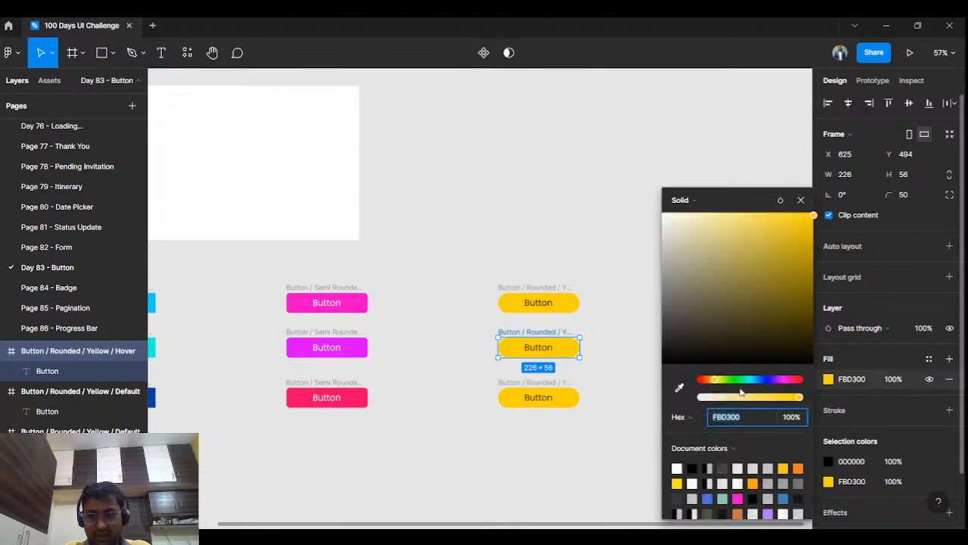
drag(717, 380, 720, 381)
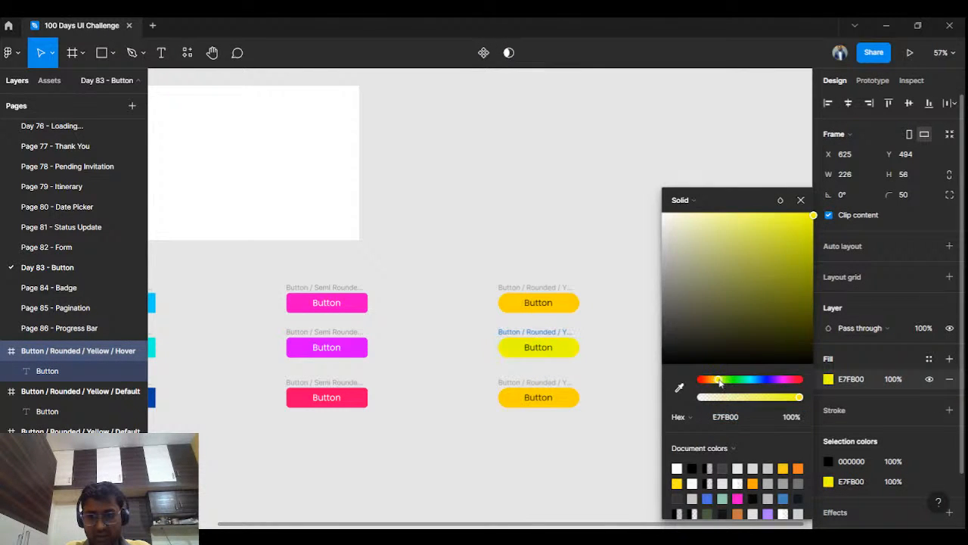
click(800, 199)
Step: Change the fill of the lowest rounded yellow button frame to the orange FB8700
click(587, 382)
click(567, 382)
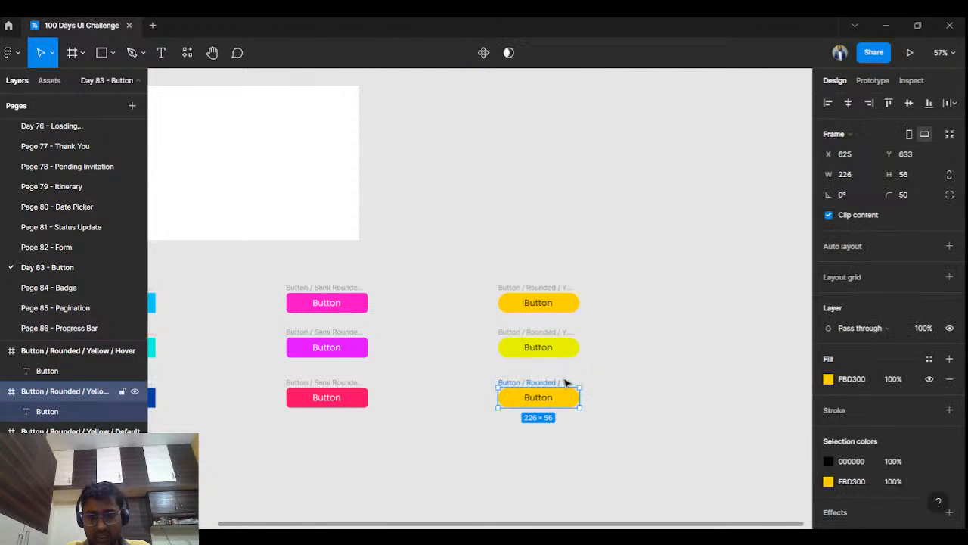
click(828, 379)
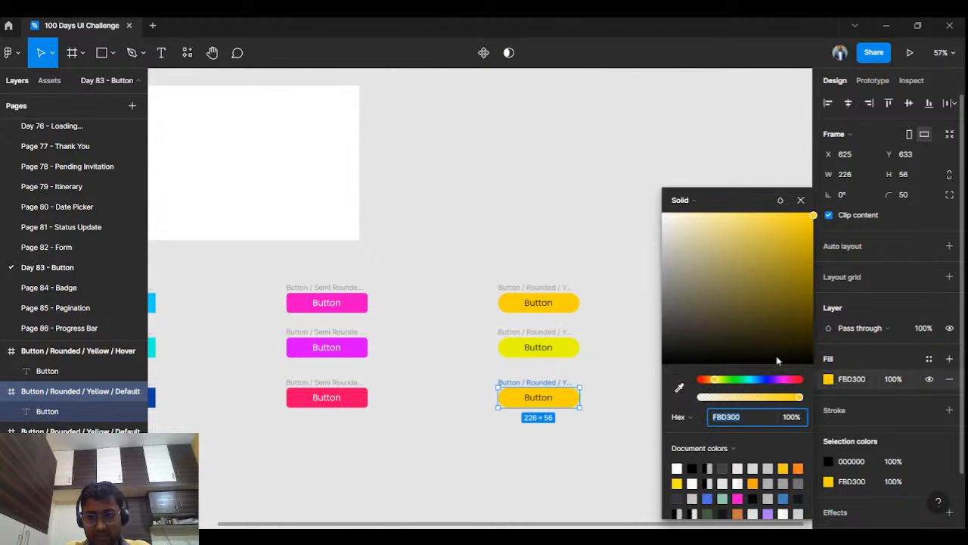
drag(720, 385, 711, 384)
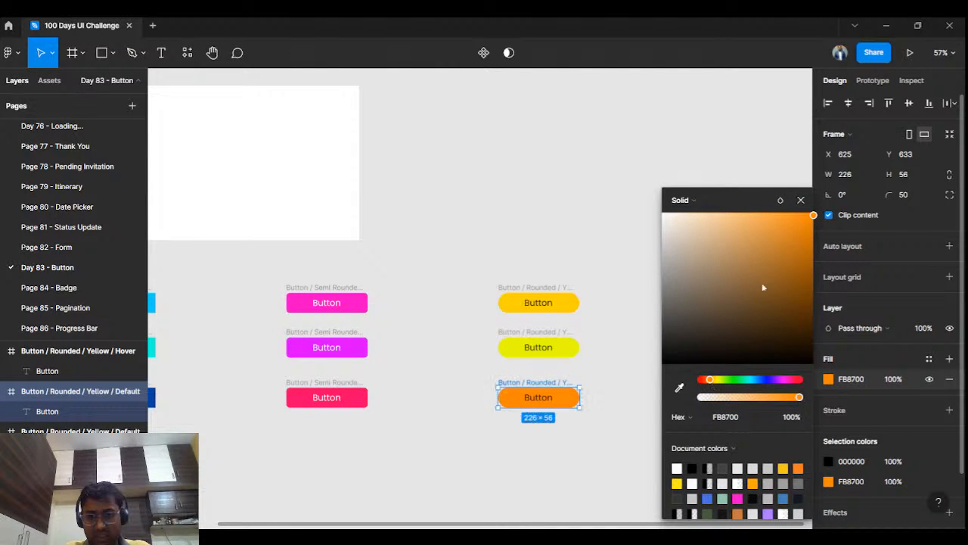
click(801, 200)
click(637, 372)
Step: Change the text colour of the orange rounded button's label to white FFFFFF
double_click(529, 400)
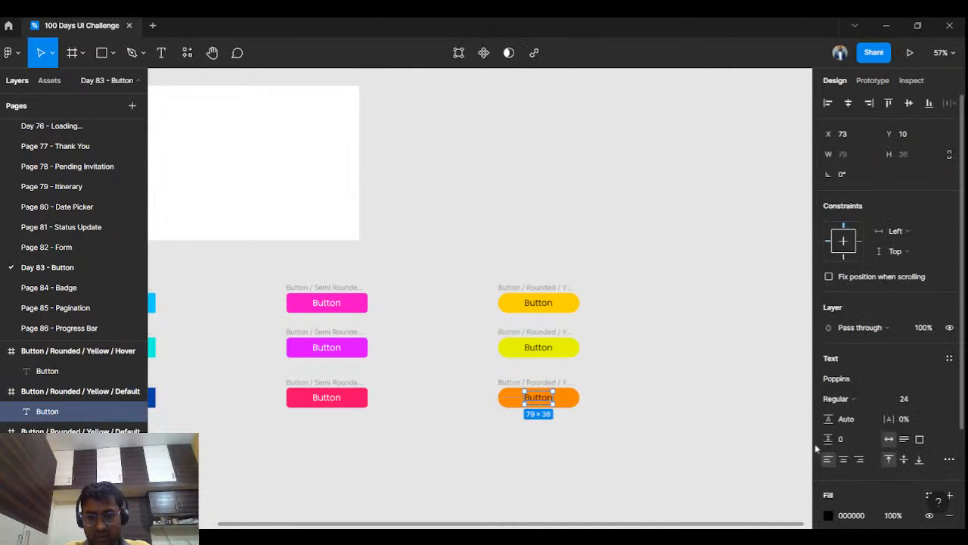
click(829, 515)
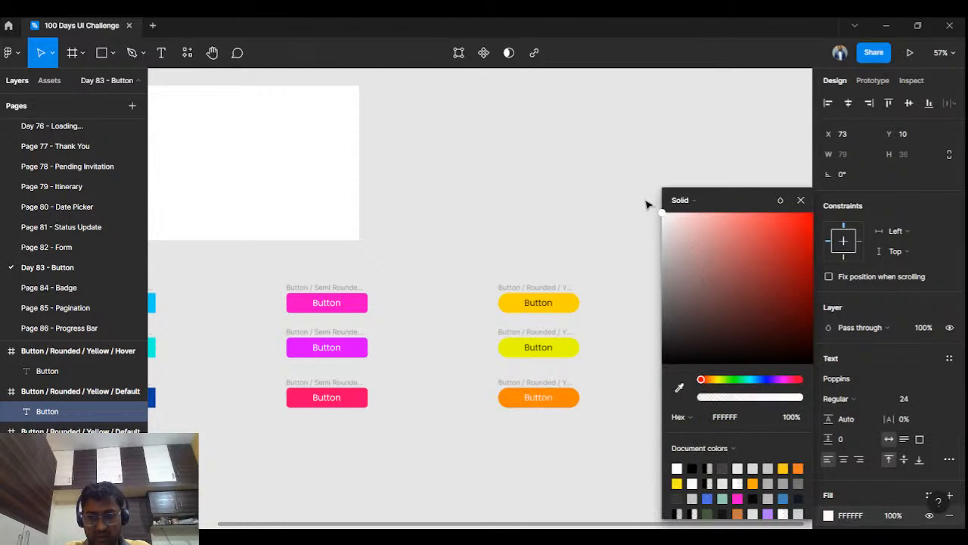
click(613, 202)
scroll(580, 447, left, 3)
ctrl+scroll(395, 447, down, 2)
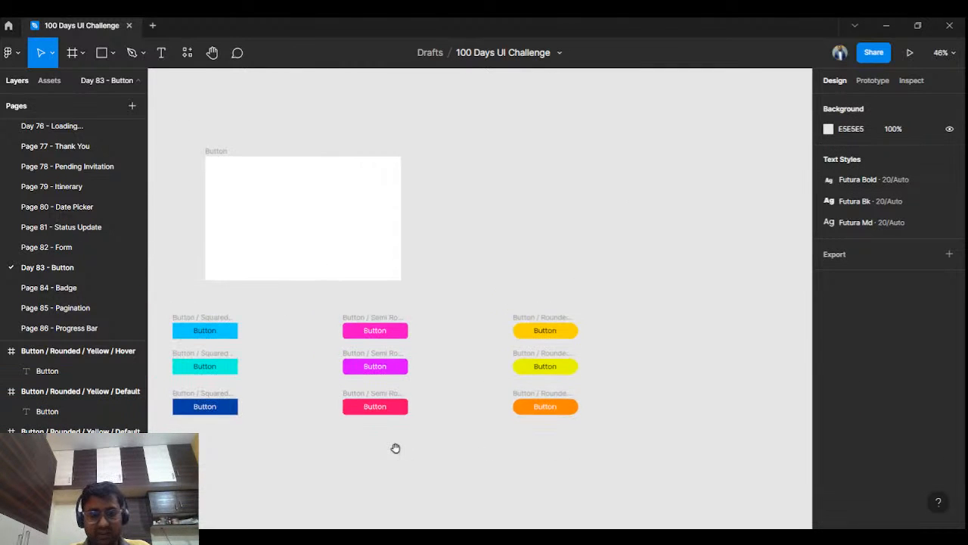
scroll(512, 407, left, 3)
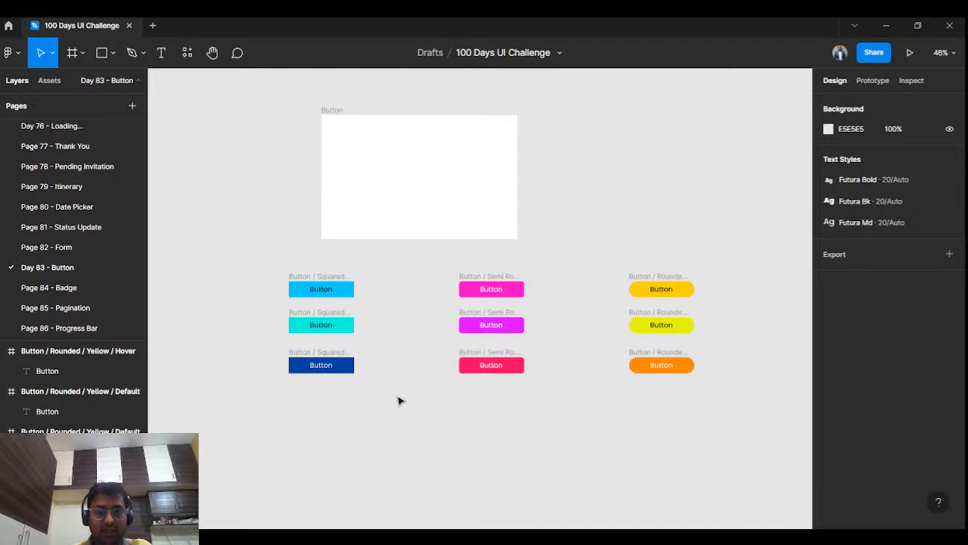
ctrl+scroll(400, 398, up, 1)
drag(397, 345, 378, 356)
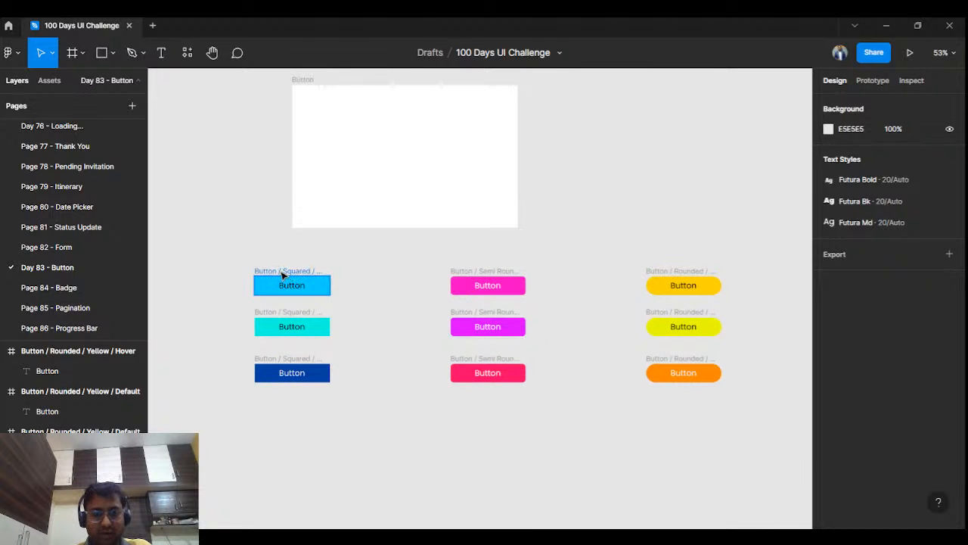
Step: Try to turn all nine button frames into components in one go
click(282, 276)
drag(232, 262, 736, 403)
key(ctrl+alt+k)
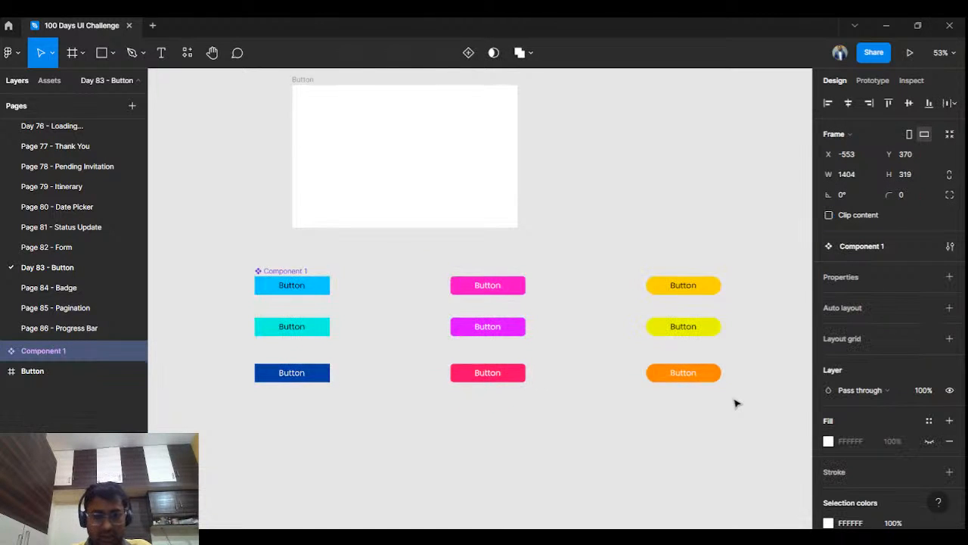
click(3, 351)
click(3, 350)
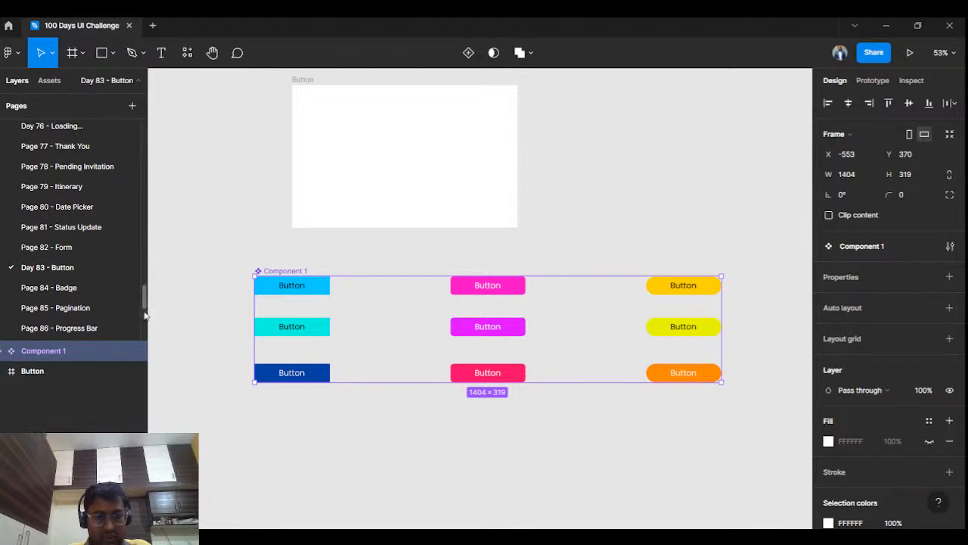
key(ctrl+z)
click(199, 273)
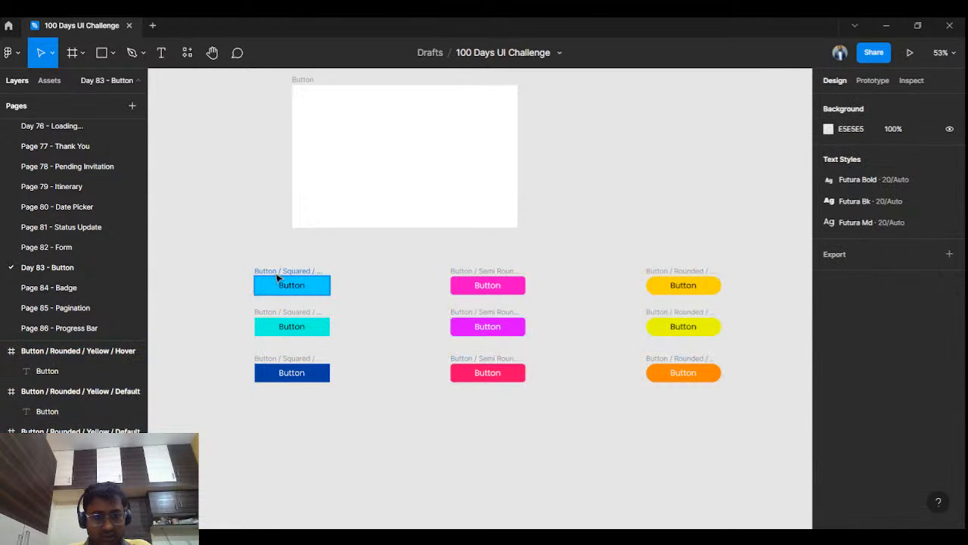
Step: Convert each of the three squared blue button frames into its own component
click(281, 284)
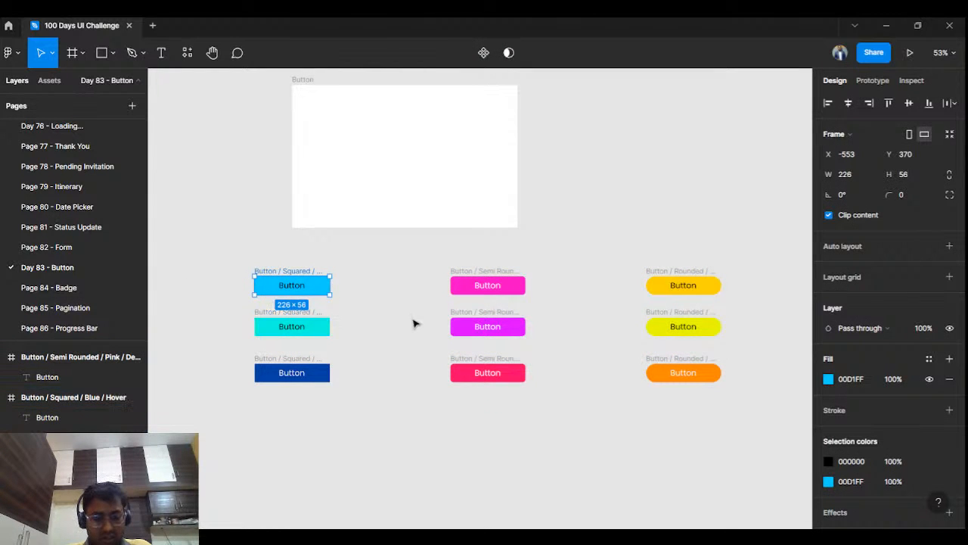
key(ctrl+alt+k)
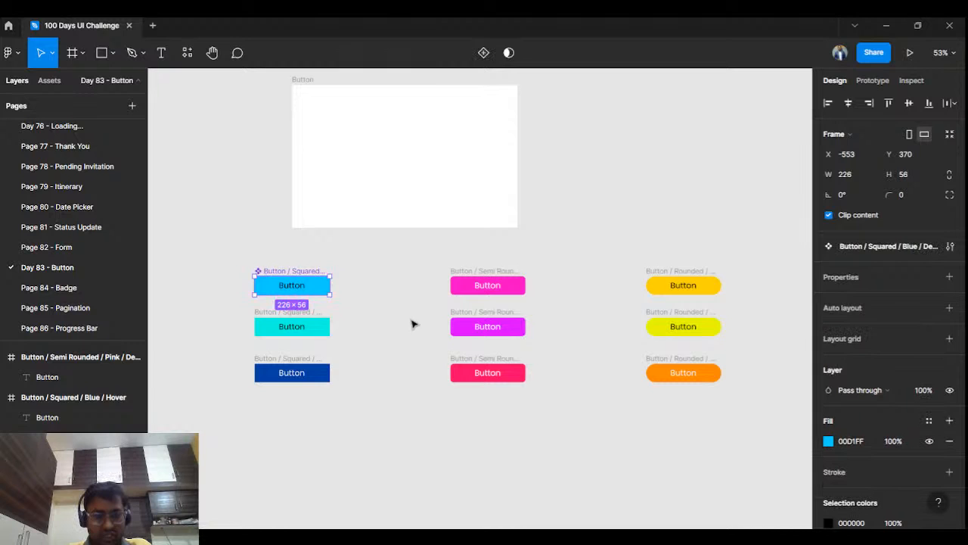
click(258, 318)
key(ctrl+alt+k)
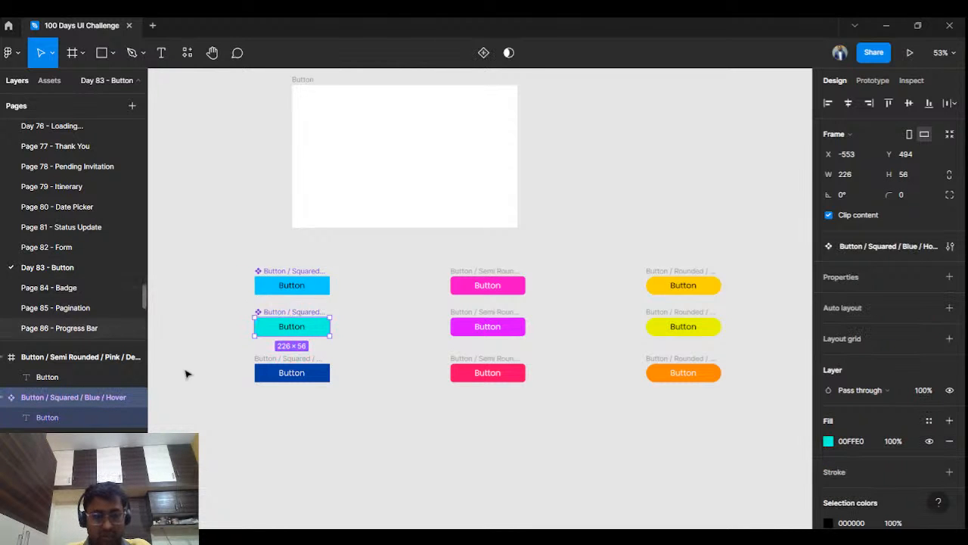
click(279, 363)
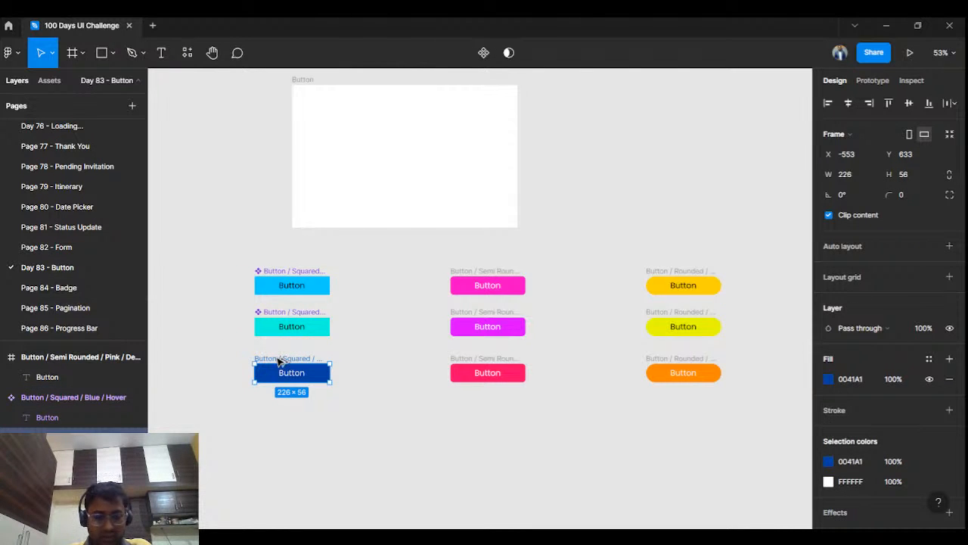
key(ctrl+alt+k)
Step: Convert each of the three semi-rounded pink button frames into its own component
click(472, 272)
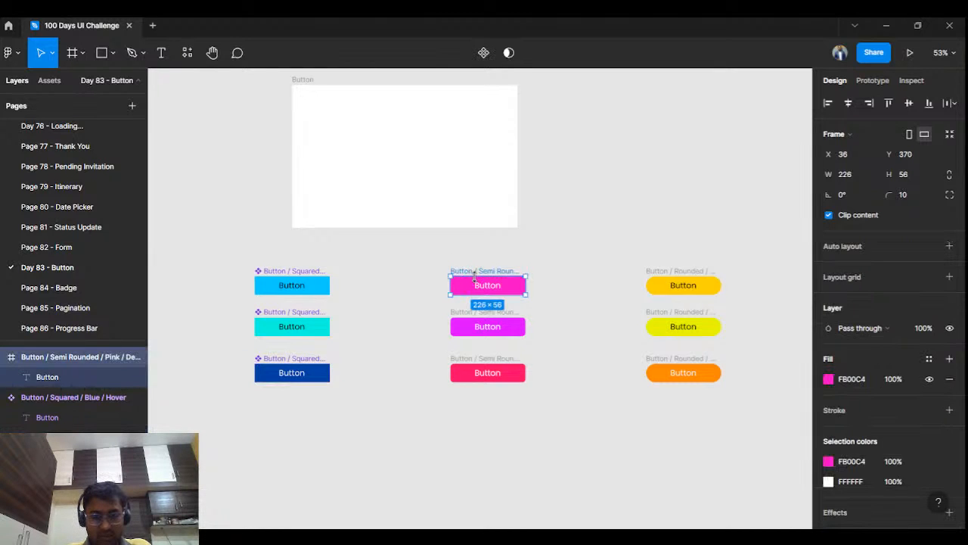
key(ctrl+alt+k)
click(474, 315)
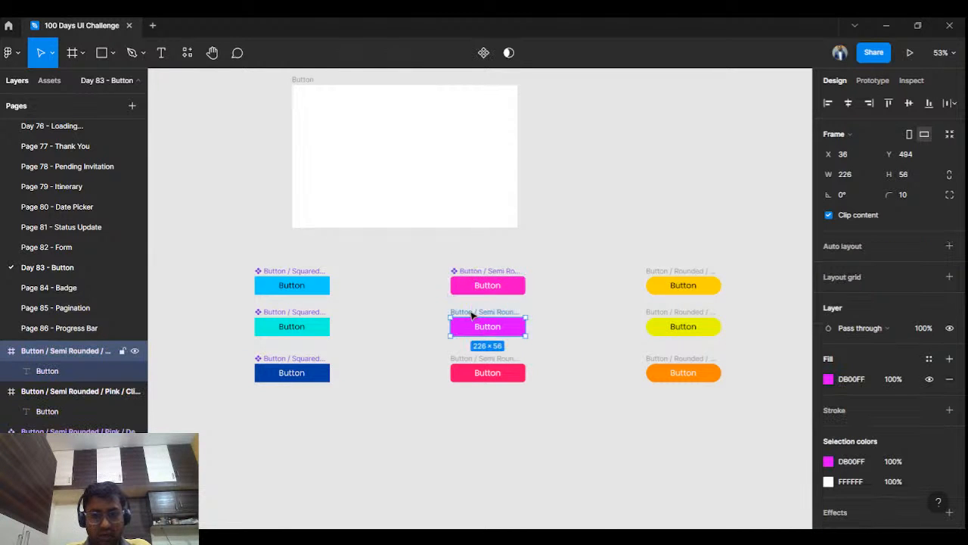
right_click(469, 316)
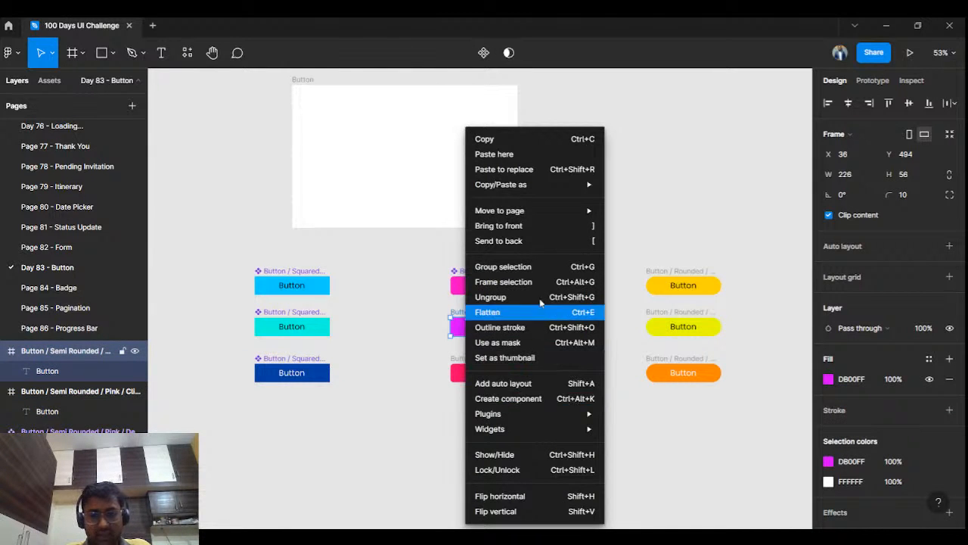
click(508, 399)
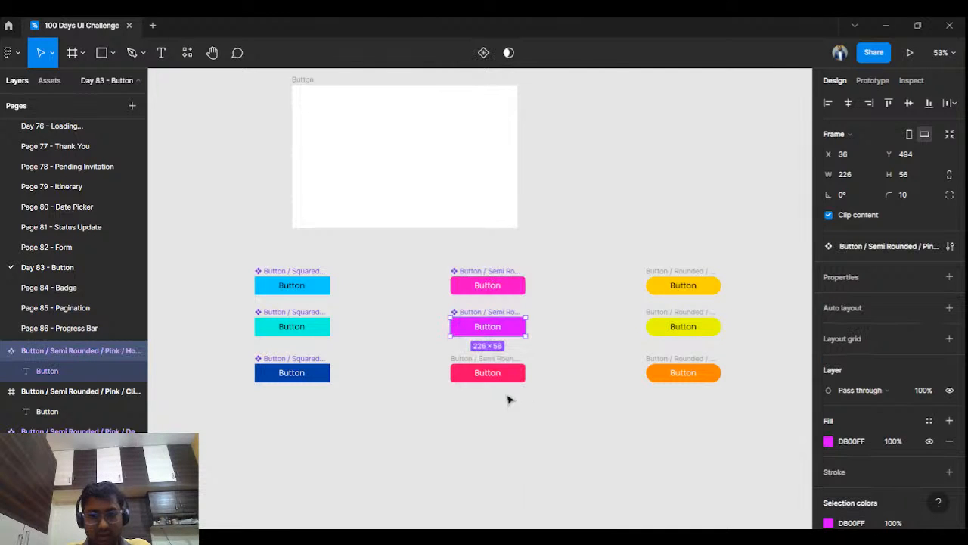
click(499, 370)
right_click(496, 371)
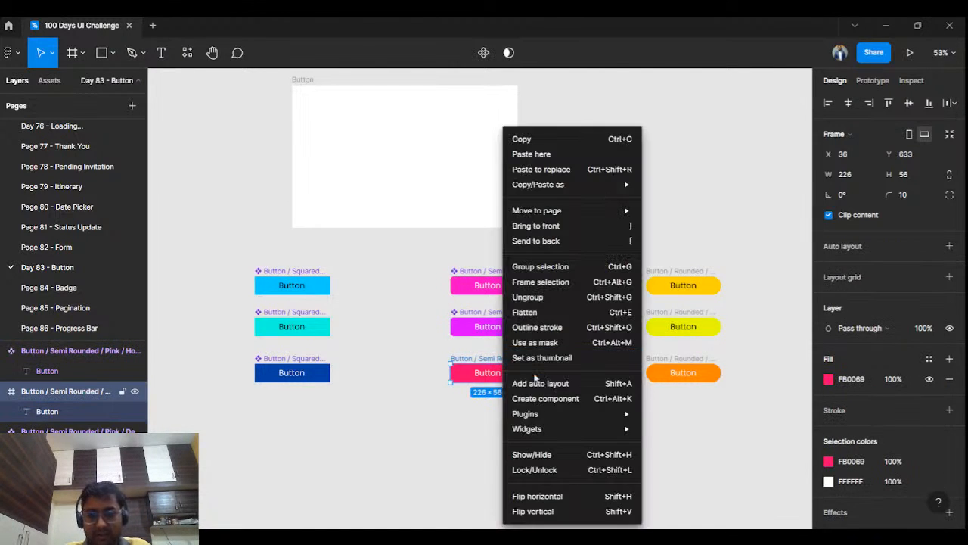
click(508, 396)
Step: Convert each of the three rounded yellow button frames into its own component
click(655, 288)
right_click(655, 286)
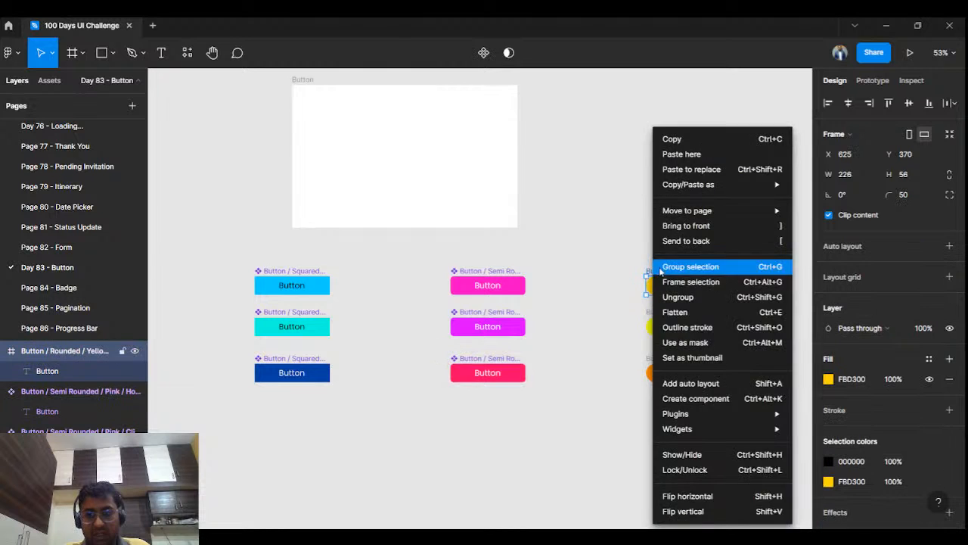
click(703, 399)
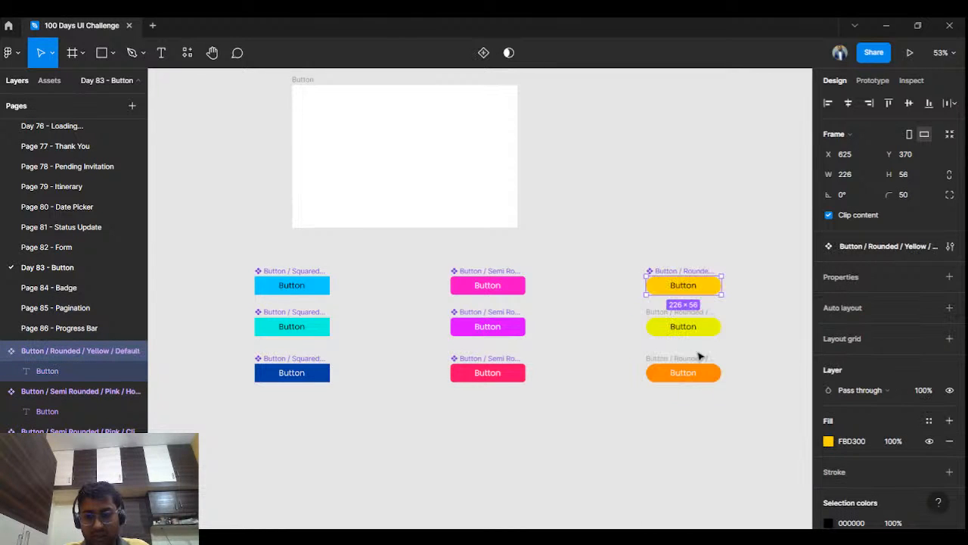
click(680, 315)
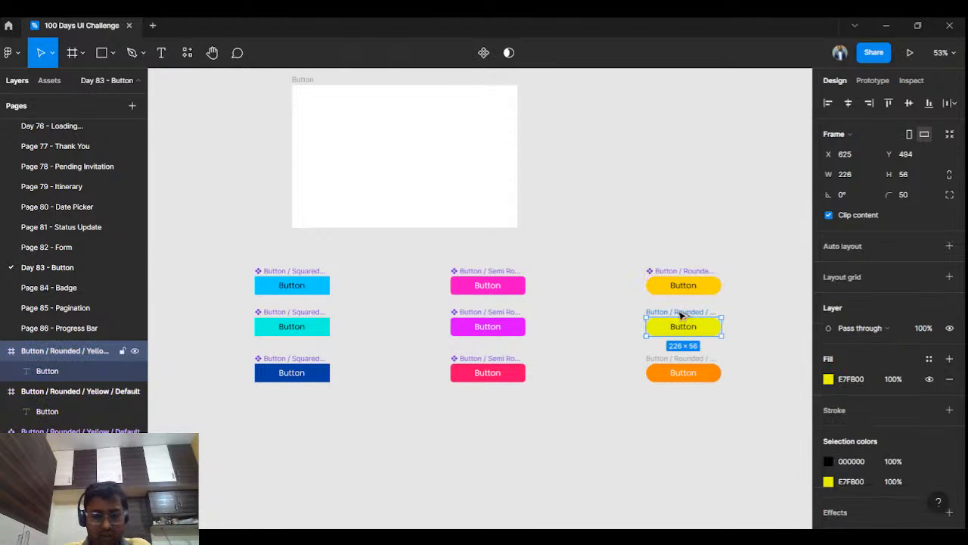
key(ctrl+alt+k)
click(692, 363)
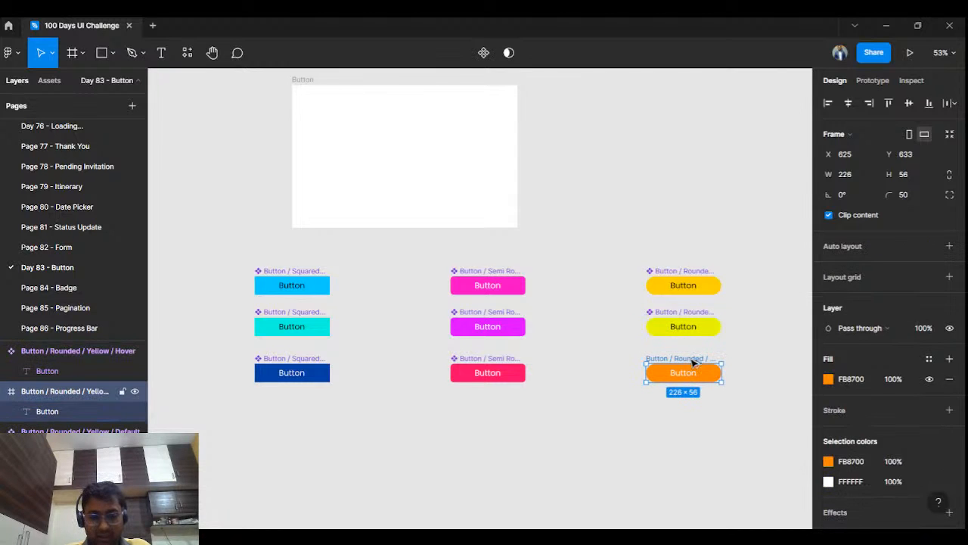
key(ctrl+alt+k)
click(349, 269)
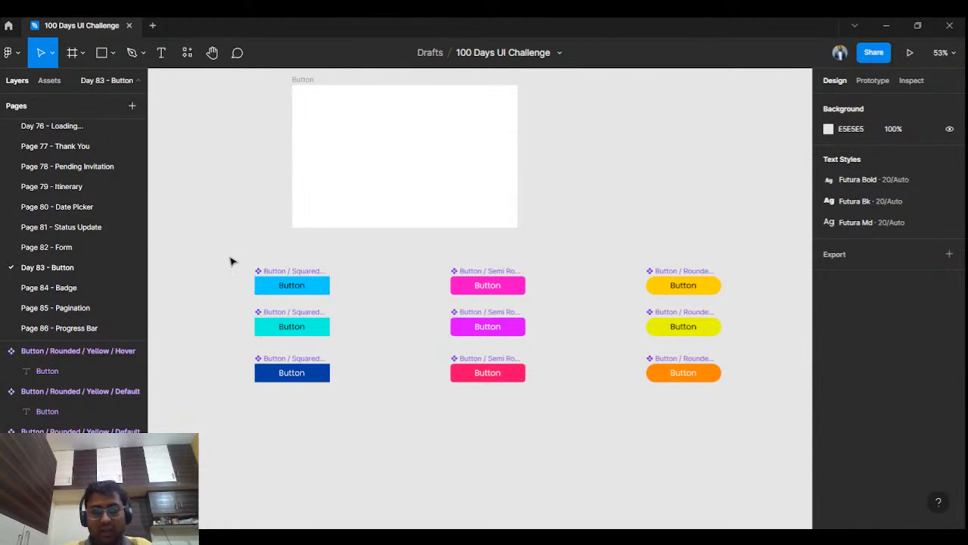
Step: Combine the three squared blue button components as variants and rename the set's Property 1 to Edges
drag(231, 262, 356, 407)
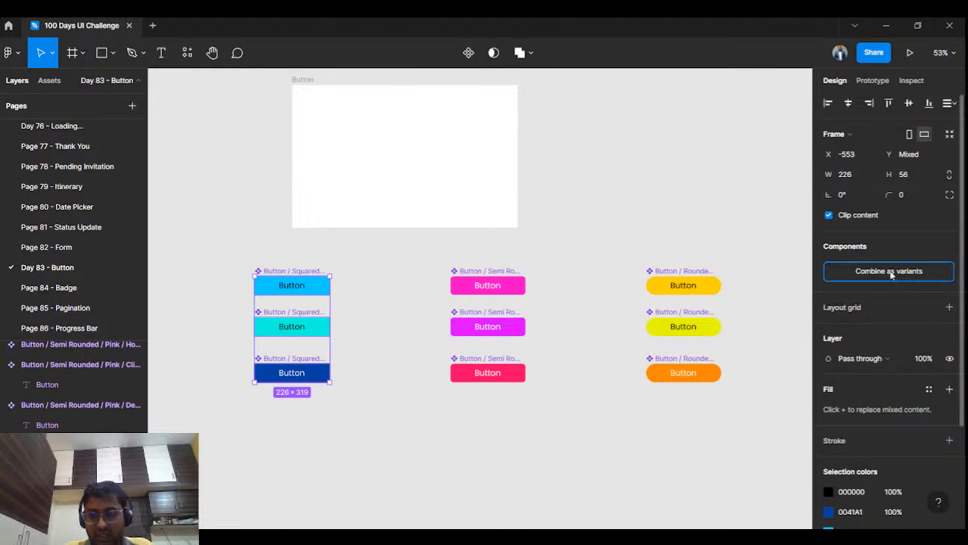
click(890, 271)
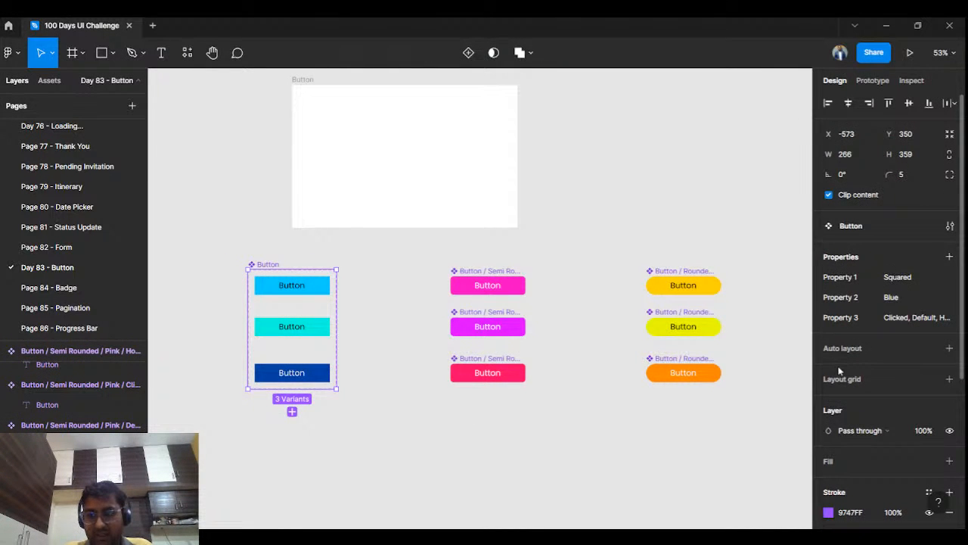
click(857, 279)
double_click(847, 278)
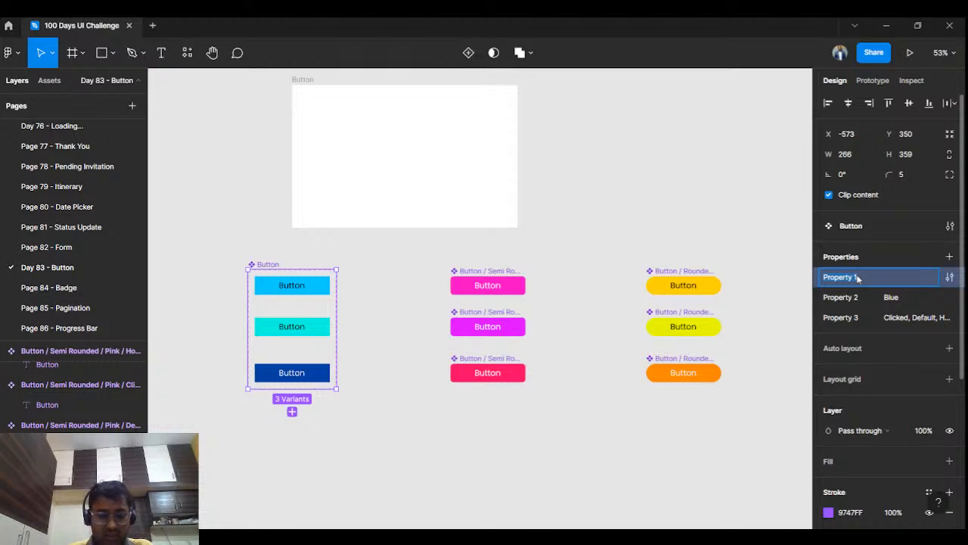
text(Edges)
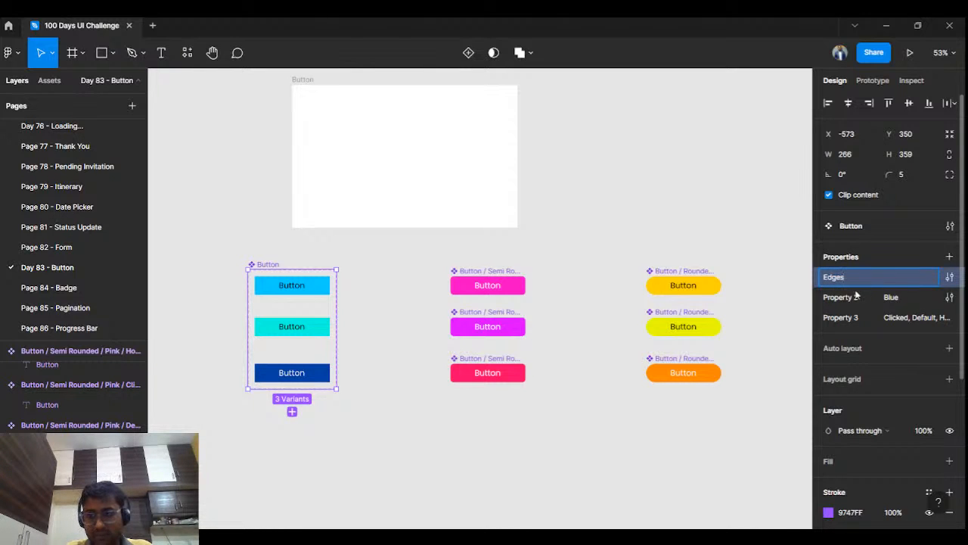
Step: Rename Property 2 to Color and Property 3 to State in the squared blue button set
double_click(856, 297)
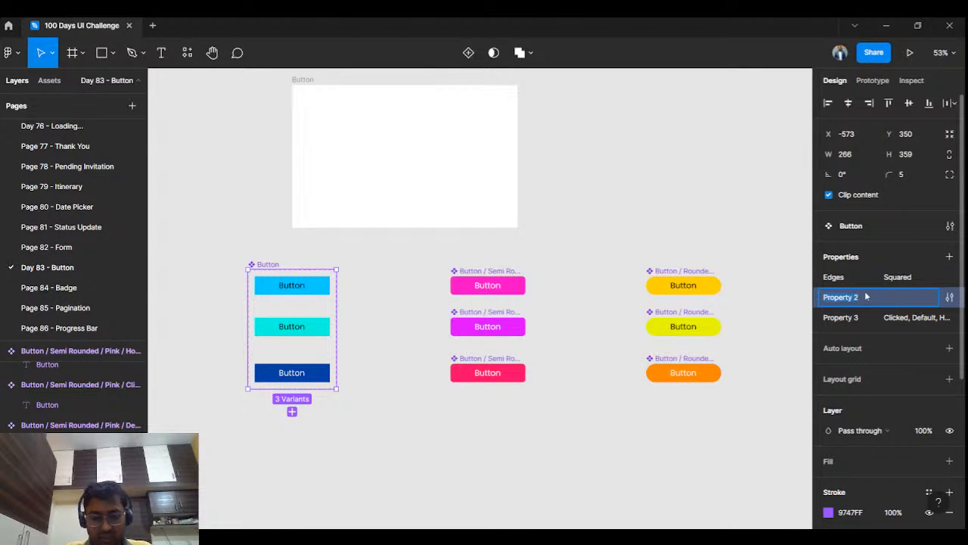
text(Color)
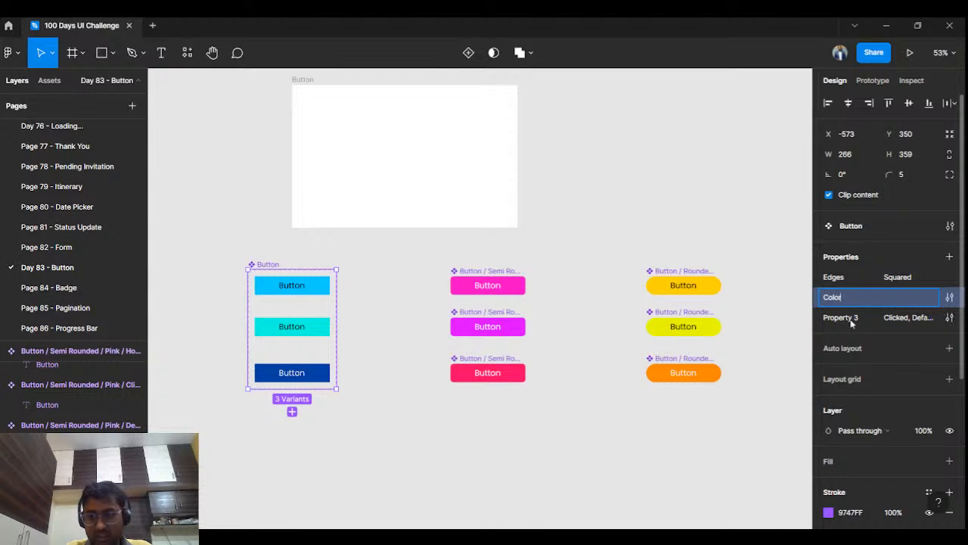
key(Return)
double_click(850, 319)
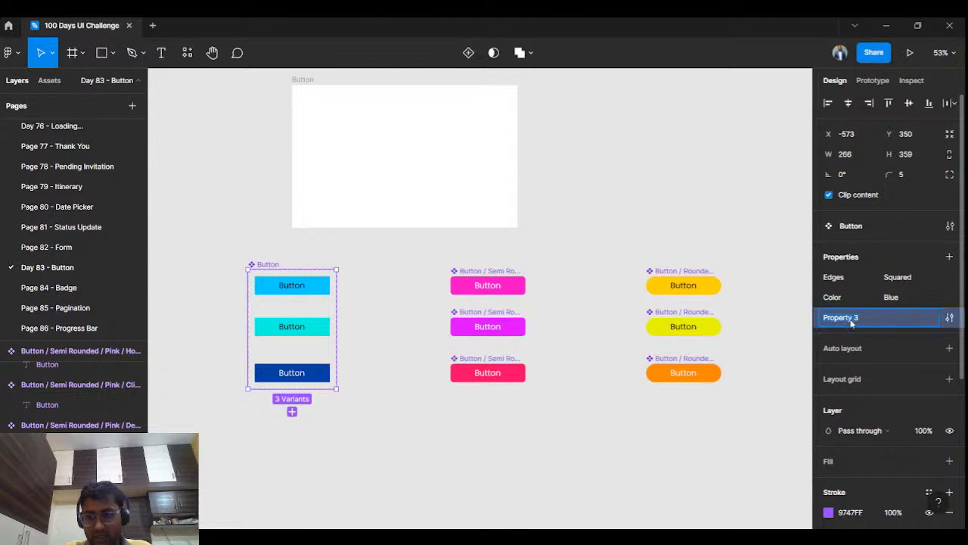
text(St)
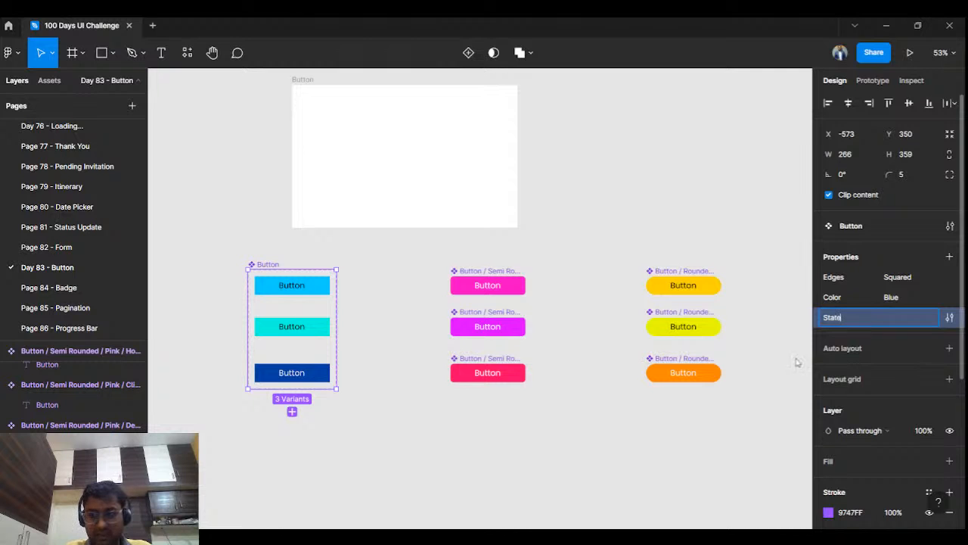
text(ate)
click(627, 425)
Step: Combine the three semi-rounded pink button components as variants and rename the set's Property 1 to Edges
click(479, 274)
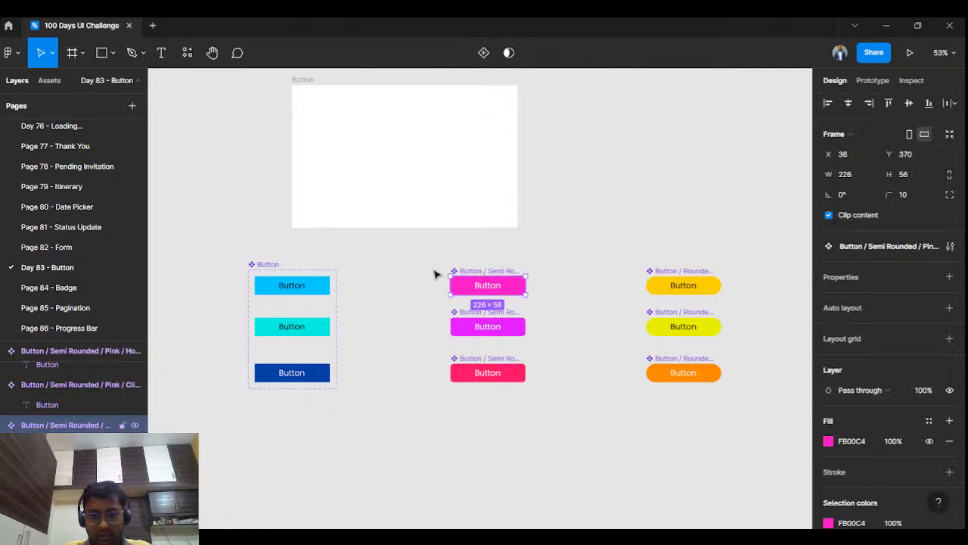
drag(415, 258, 552, 413)
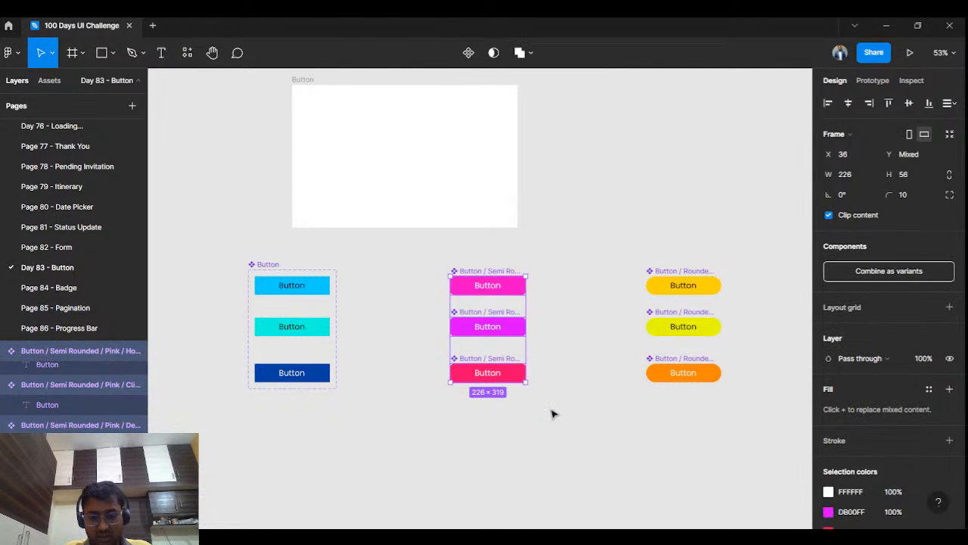
click(874, 272)
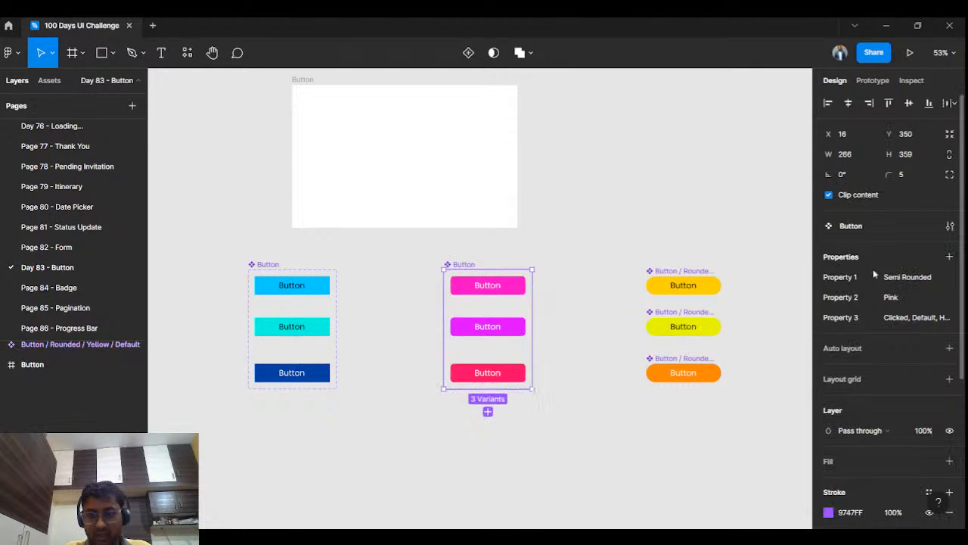
double_click(844, 278)
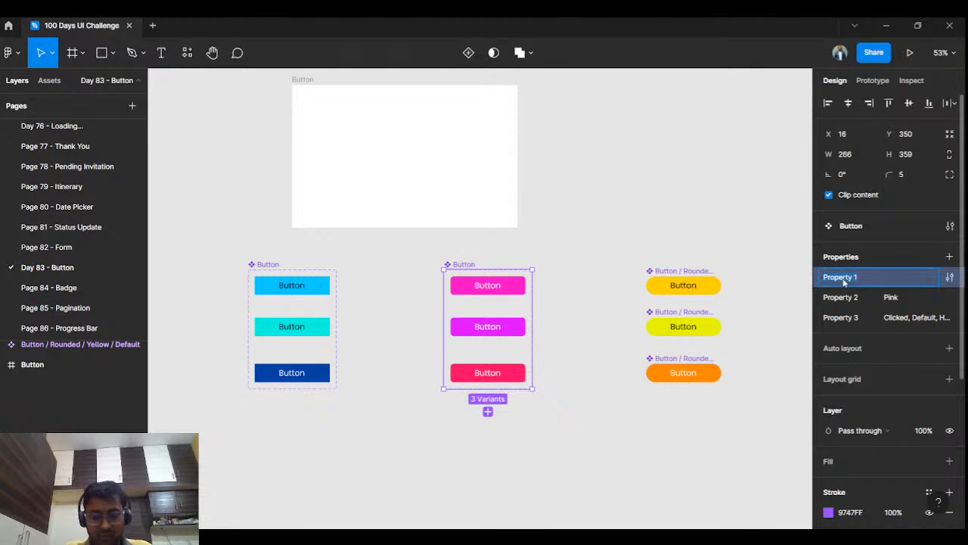
text(Edges)
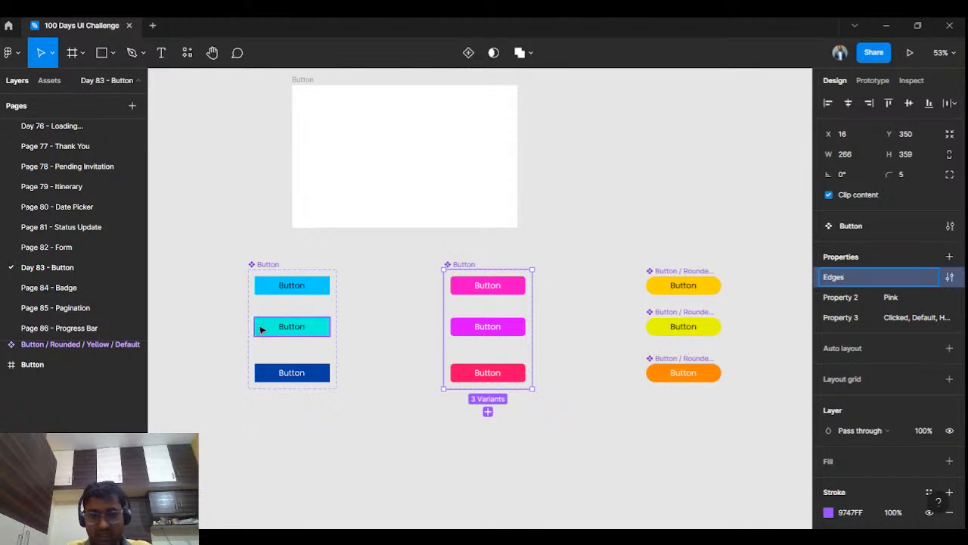
click(272, 292)
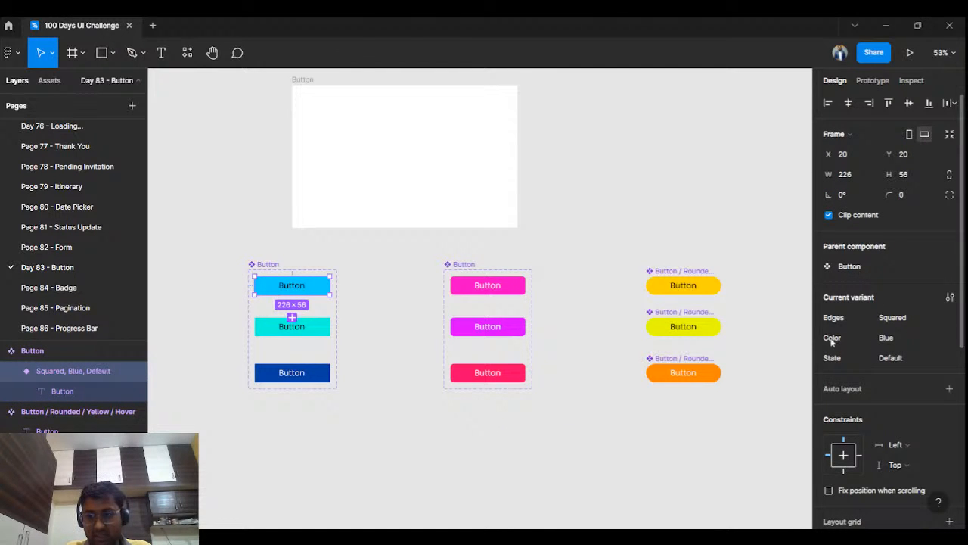
Step: Rename Property 2 to Color and Property 3 to State in the semi-rounded pink button set
click(488, 284)
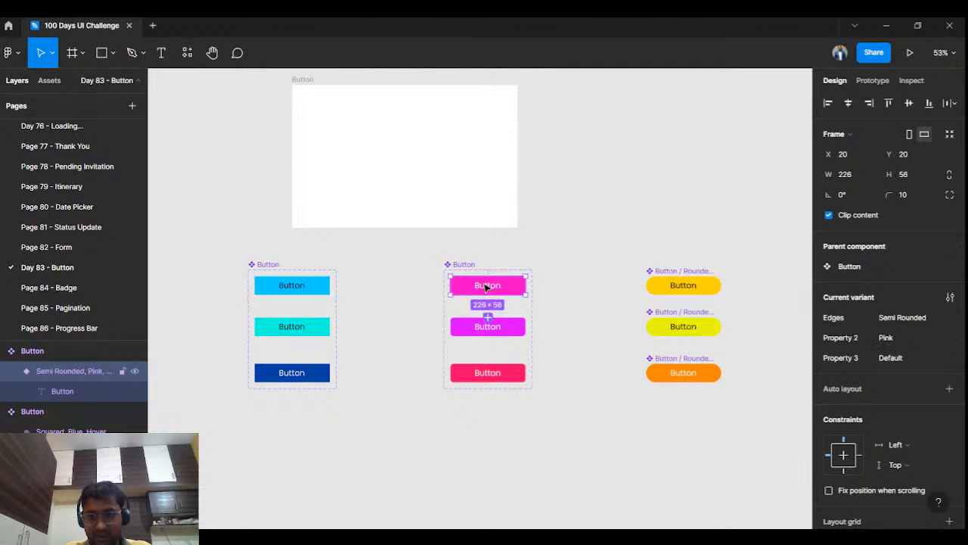
double_click(847, 338)
text(C)
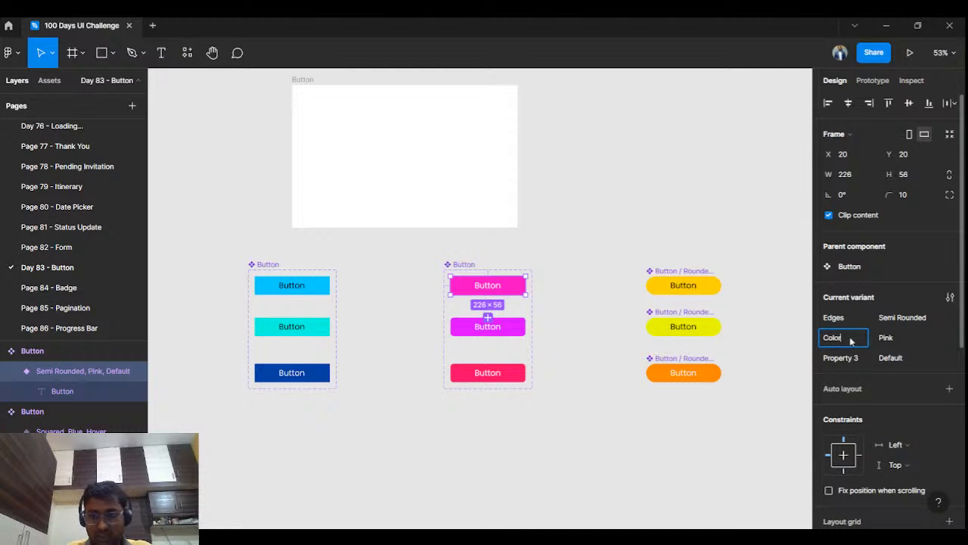
text(olor)
click(501, 374)
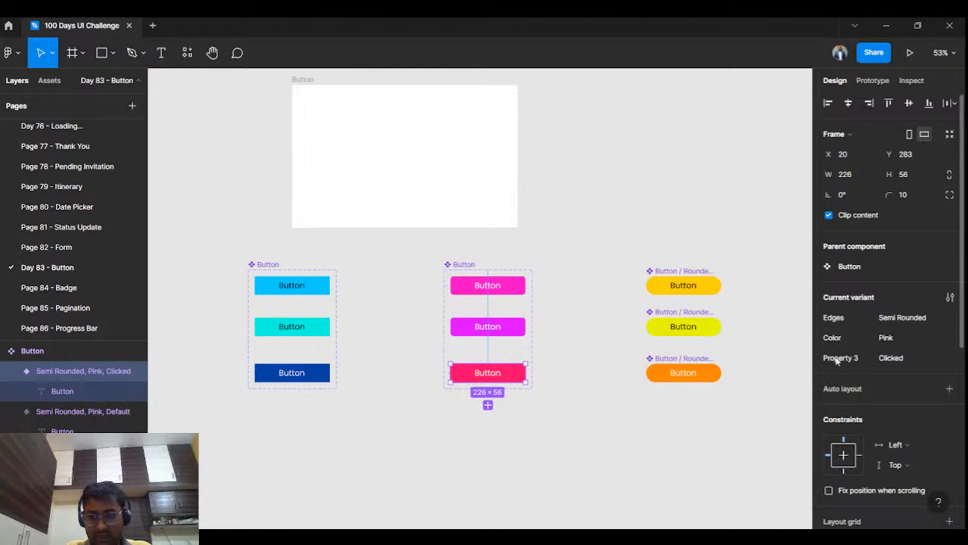
double_click(837, 359)
text(State)
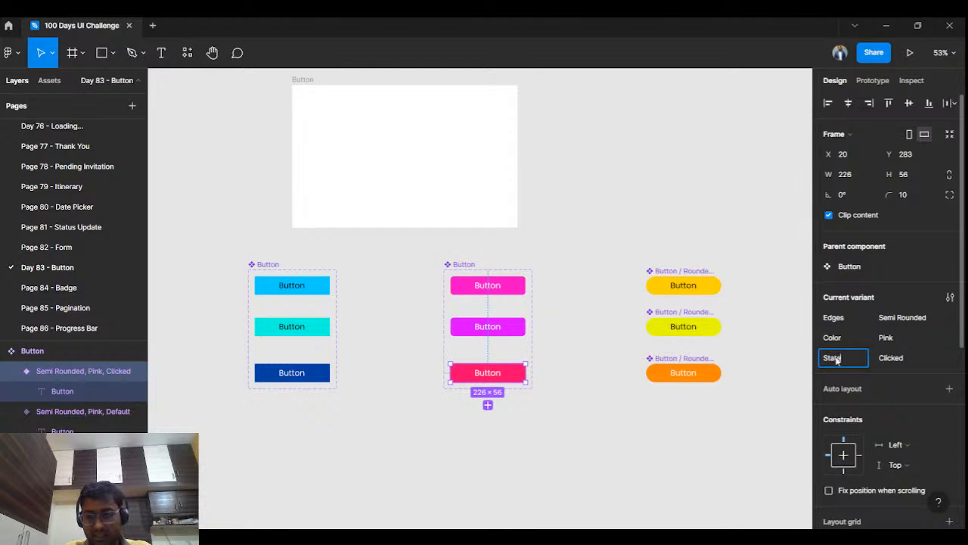
click(650, 416)
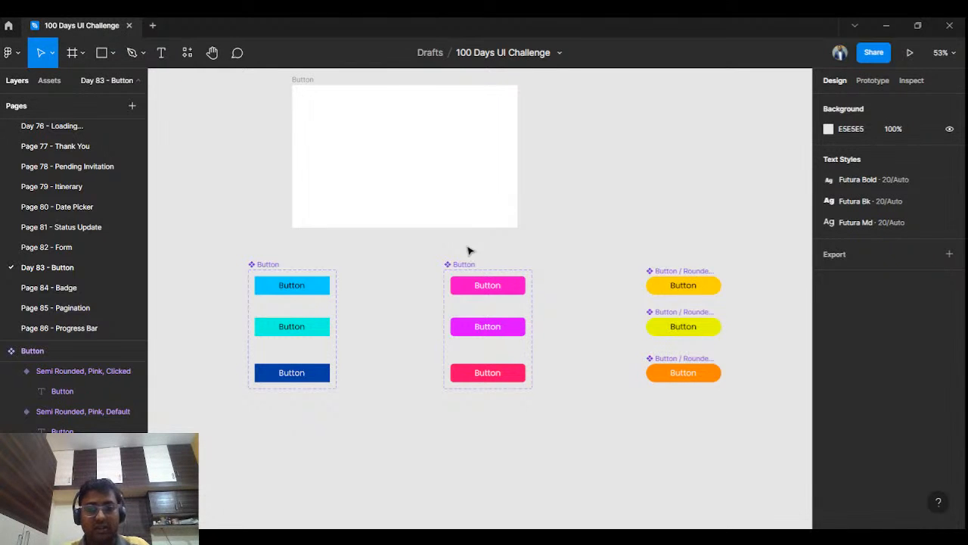
Step: Combine the three rounded yellow button components as variants and rename the set's Property 1 to Edges
drag(626, 252, 725, 417)
click(884, 273)
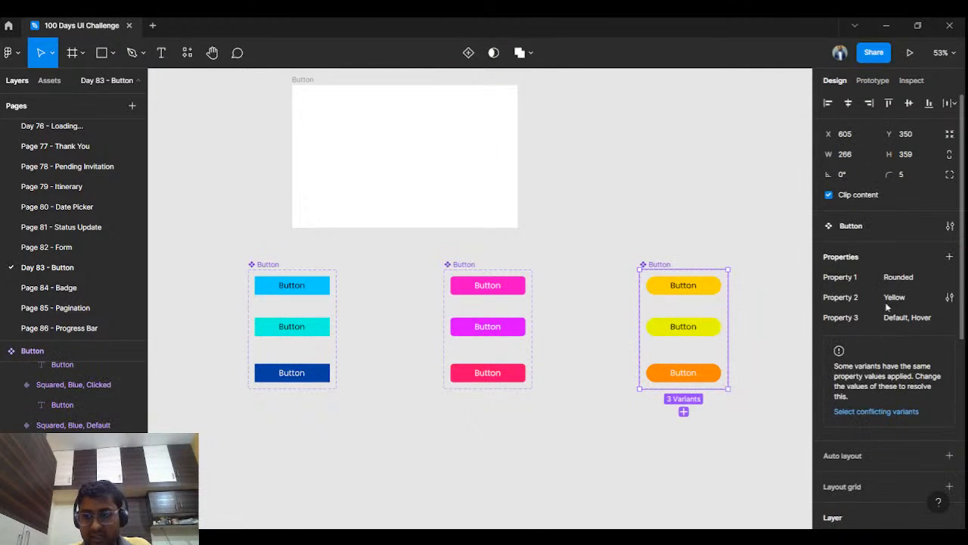
double_click(838, 278)
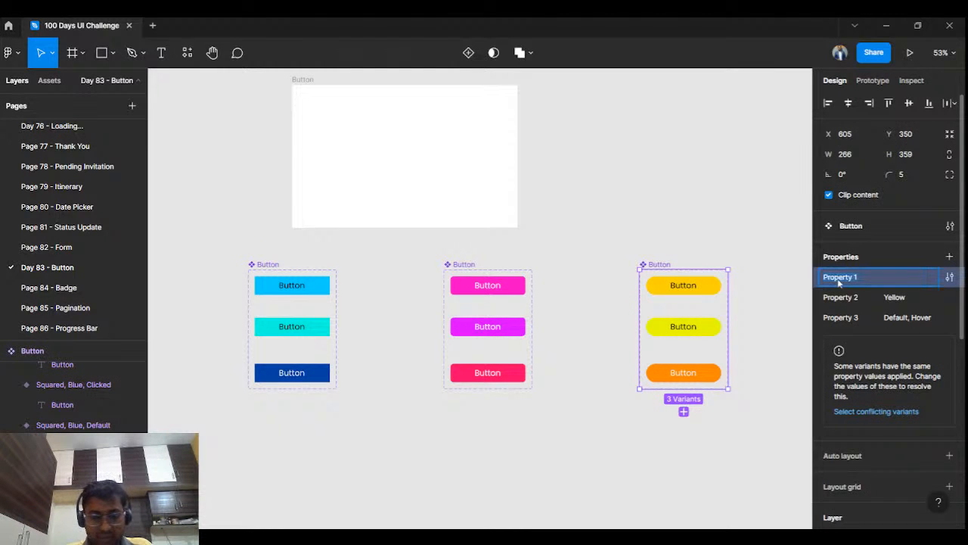
text(Edges)
key(Return)
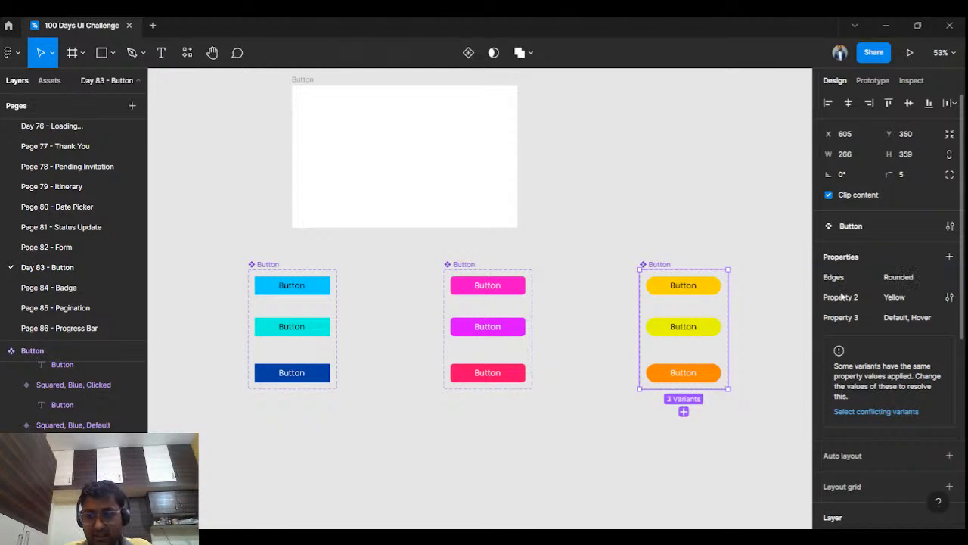
Step: Rename Property 2 to Color and Property 3 to State in the rounded yellow button set
click(485, 290)
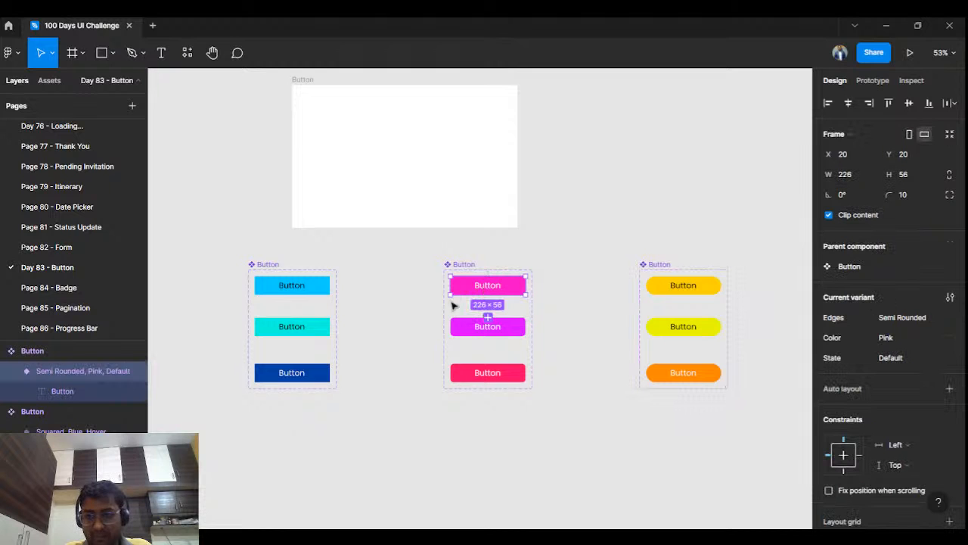
click(328, 290)
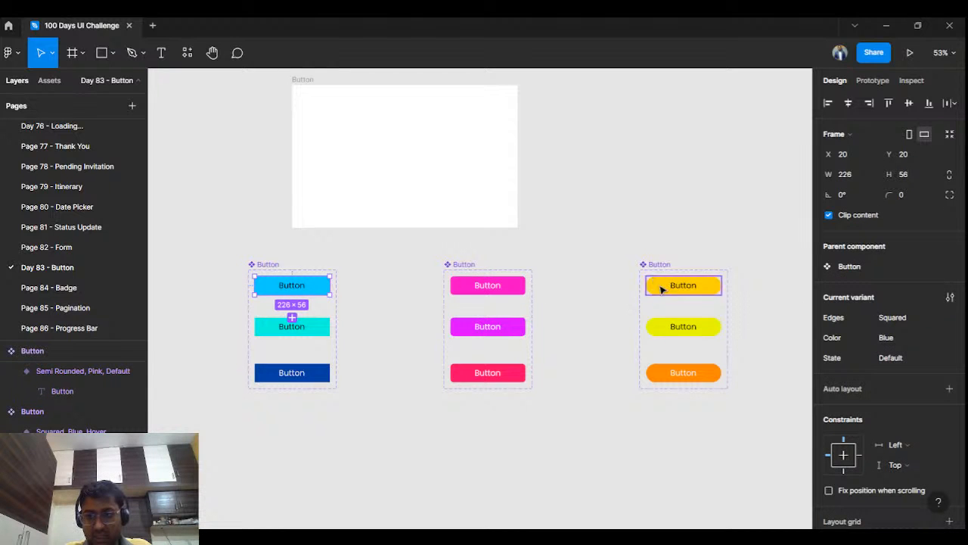
click(673, 326)
double_click(840, 338)
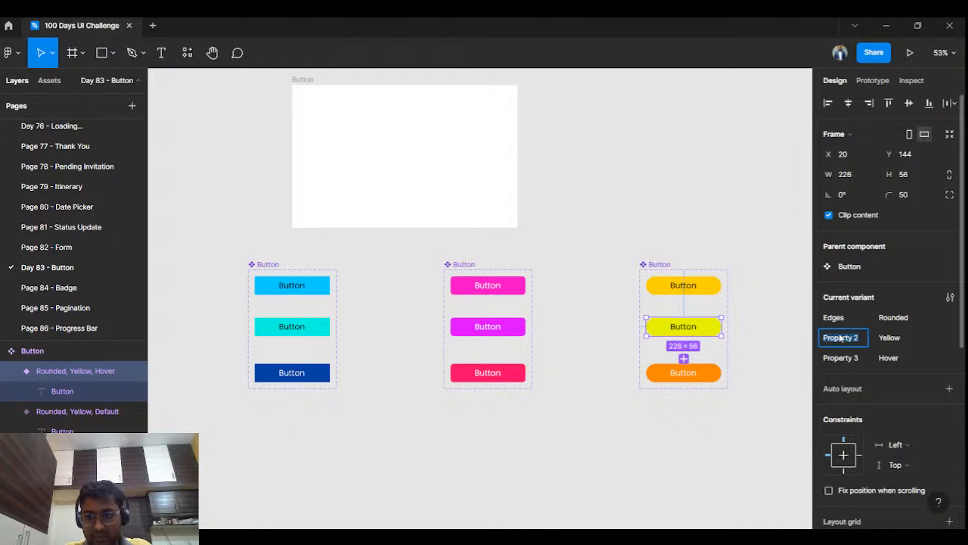
click(707, 284)
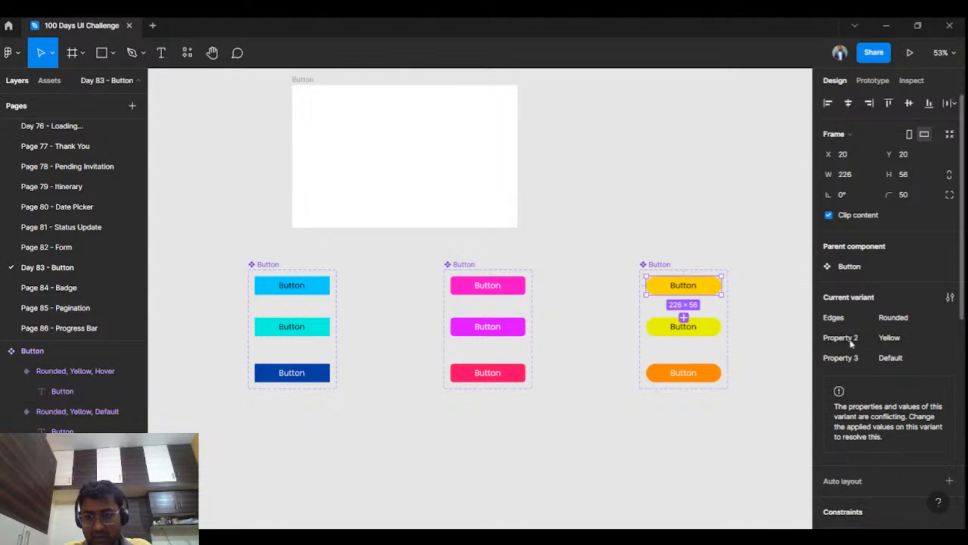
double_click(850, 340)
text(Color)
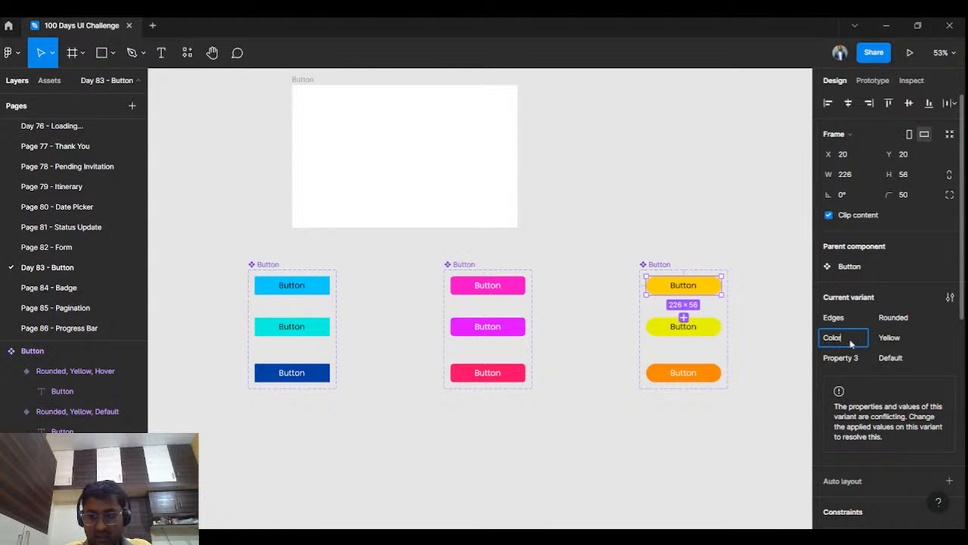
key(Return)
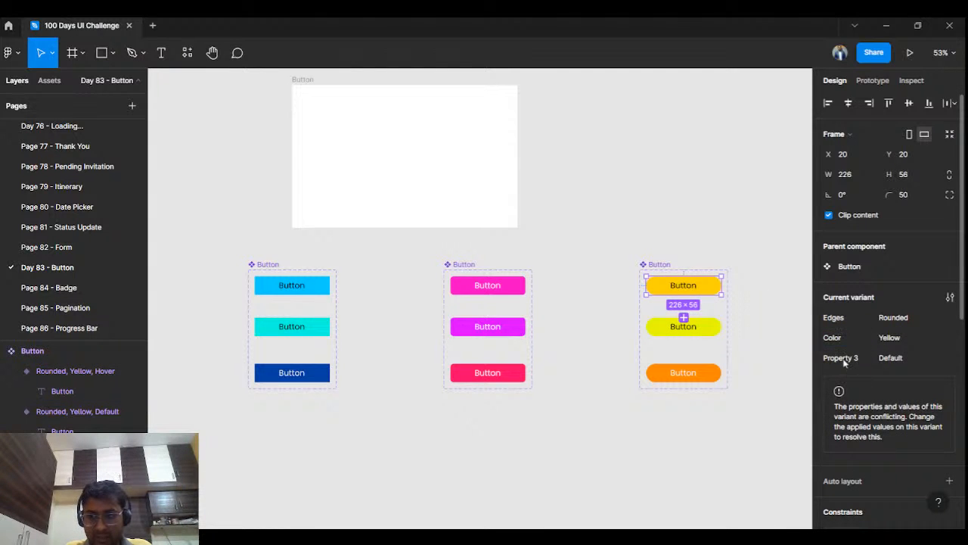
double_click(841, 359)
text(Sta)
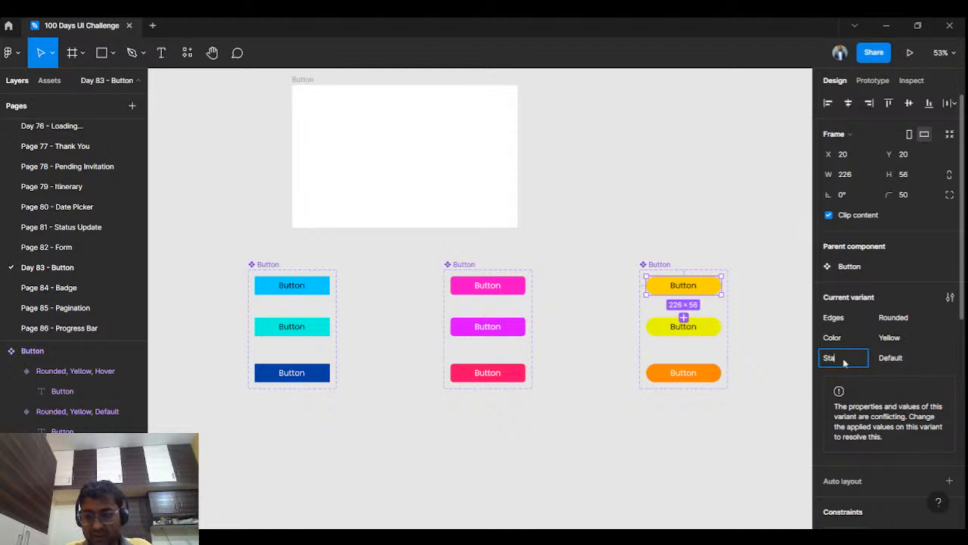
text(te)
click(763, 333)
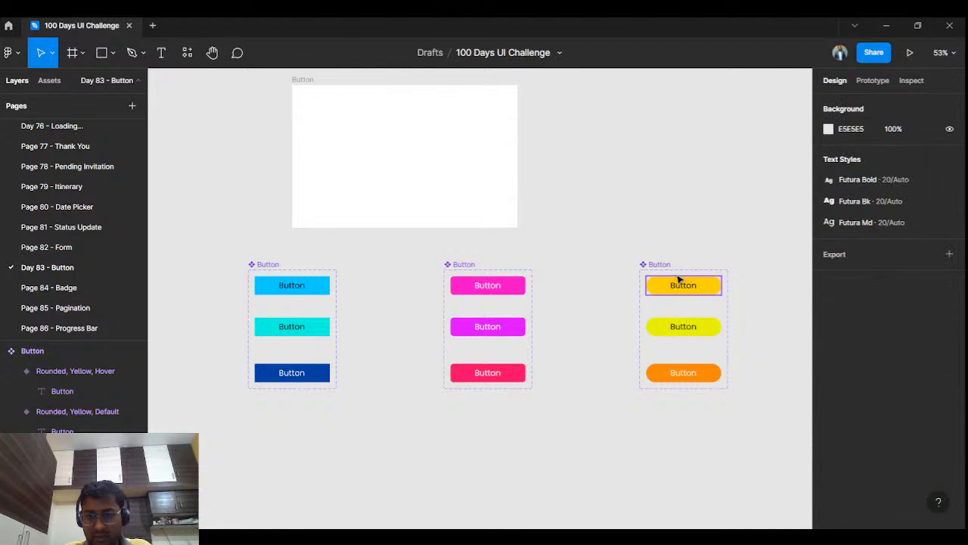
click(660, 264)
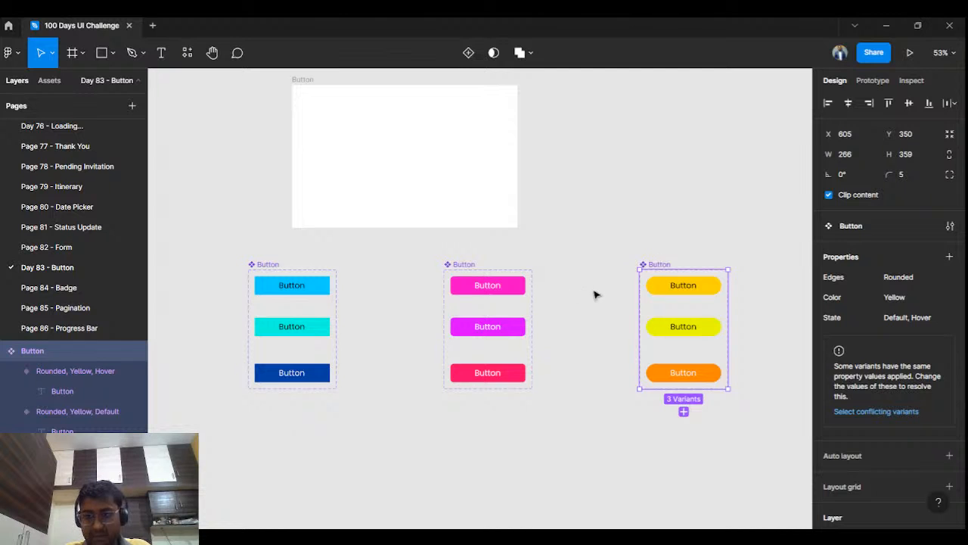
Step: Line up the three button sets below the frame at Y 479, with blue at X -421, pink at X -52 and yellow at X 271
mouse_move(208, 252)
mouse_down()
mouse_move(557, 400)
mouse_move(738, 415)
mouse_up()
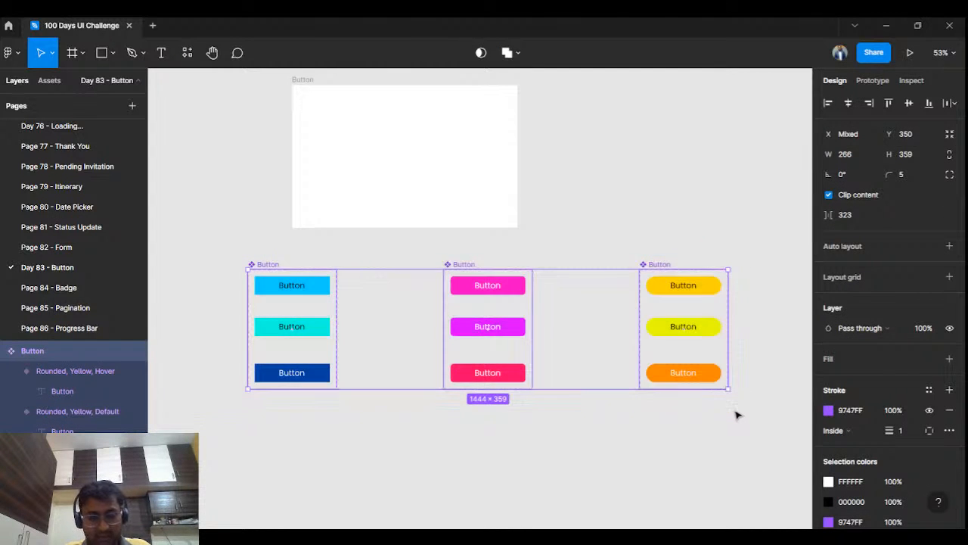
click(658, 215)
drag(273, 274, 322, 315)
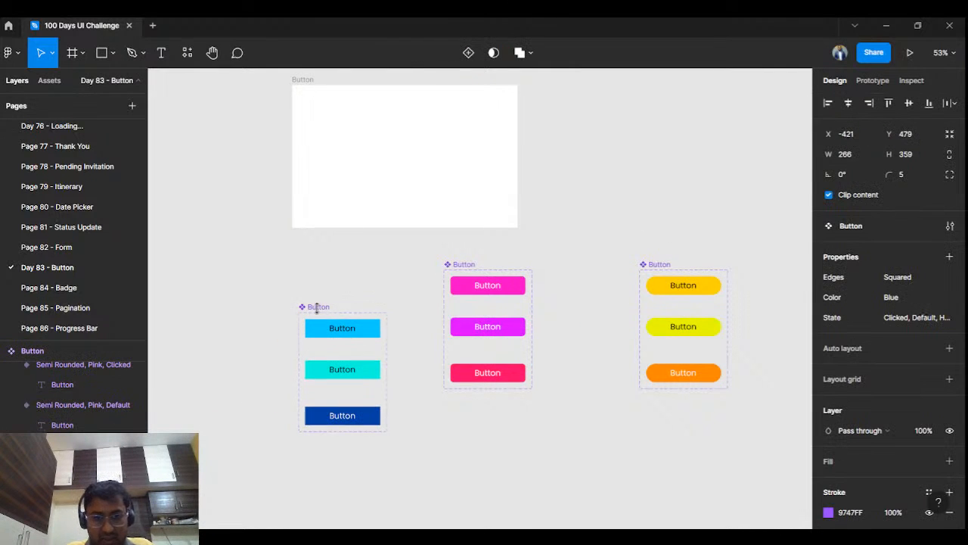
drag(466, 273, 441, 310)
drag(659, 270, 551, 308)
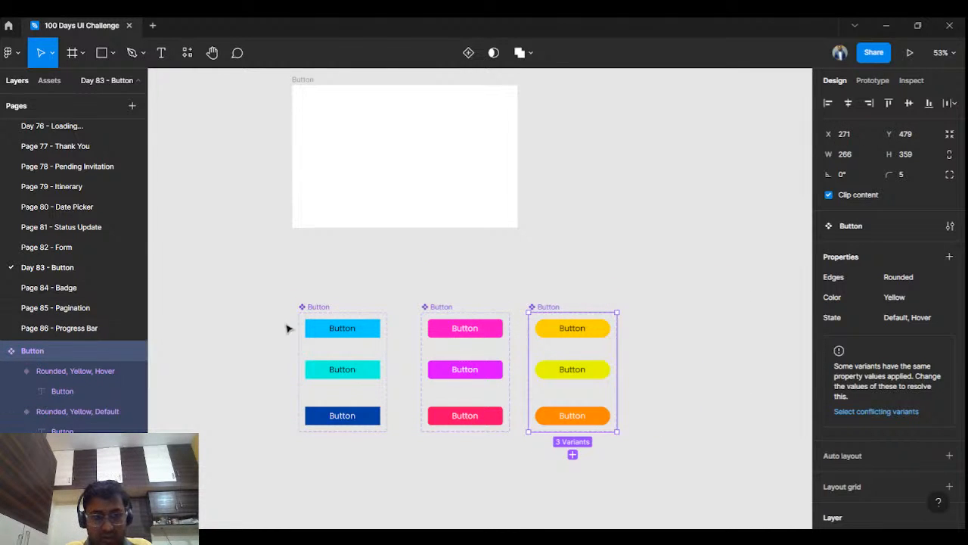
Step: Shift the rounded yellow set horizontally to X 317 to even out the gaps between the three button sets
click(307, 310)
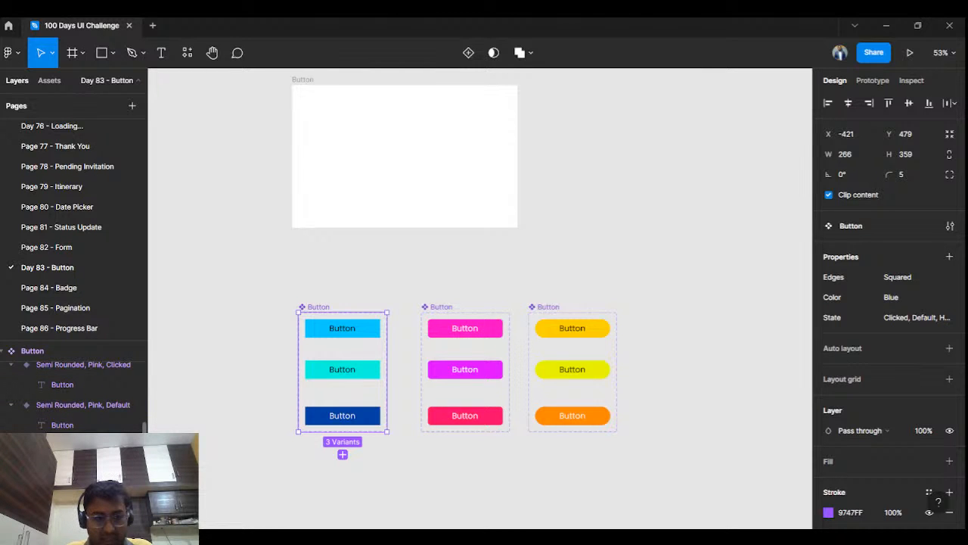
click(220, 270)
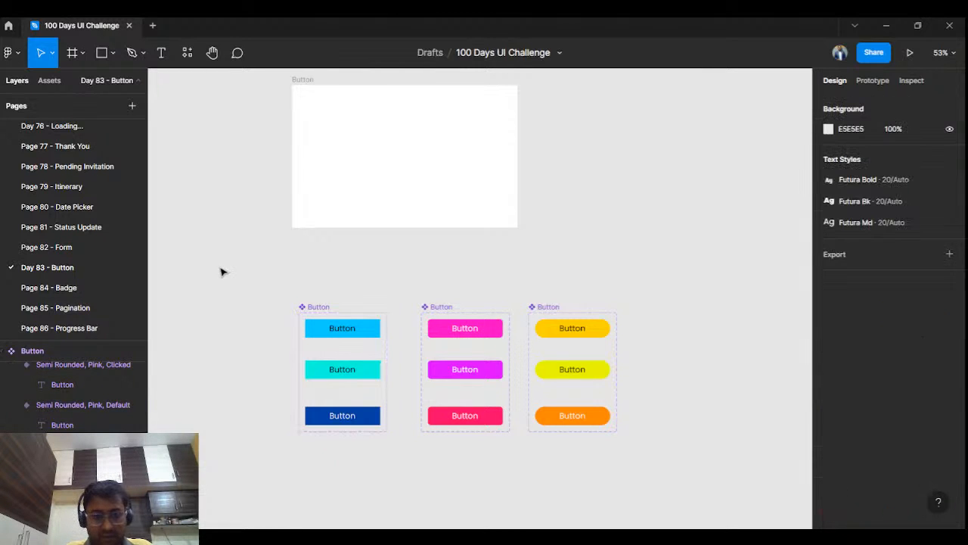
mouse_move(238, 290)
mouse_down()
mouse_move(624, 469)
mouse_move(689, 469)
mouse_up()
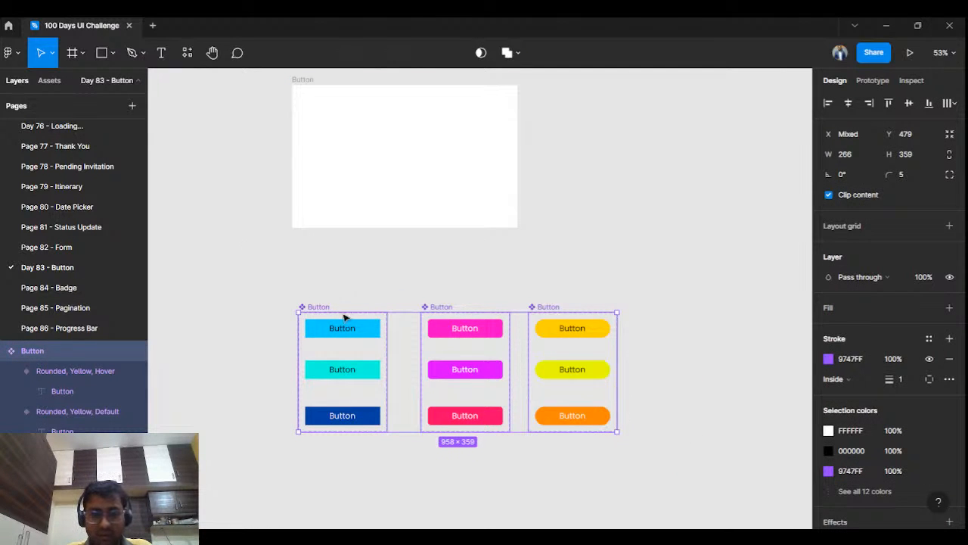
click(366, 277)
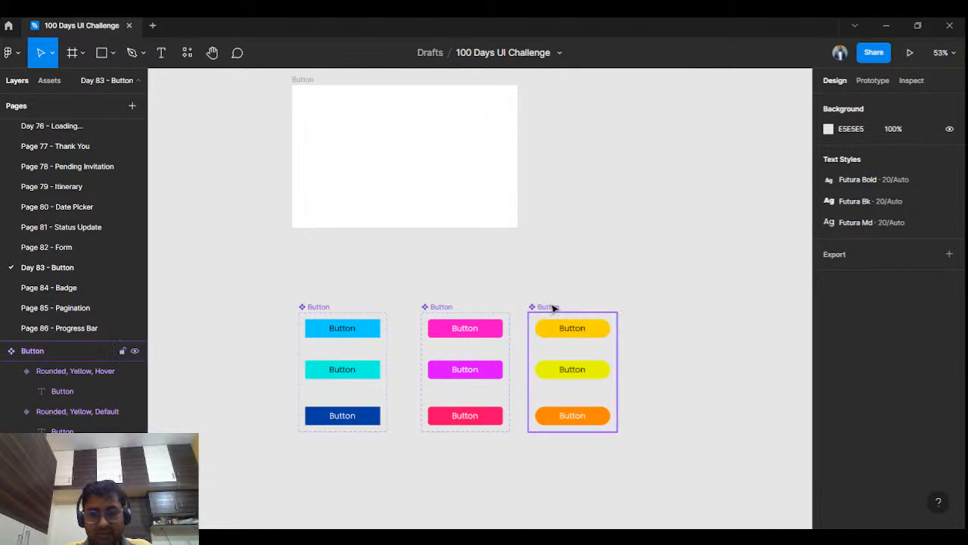
drag(552, 308, 567, 307)
click(466, 259)
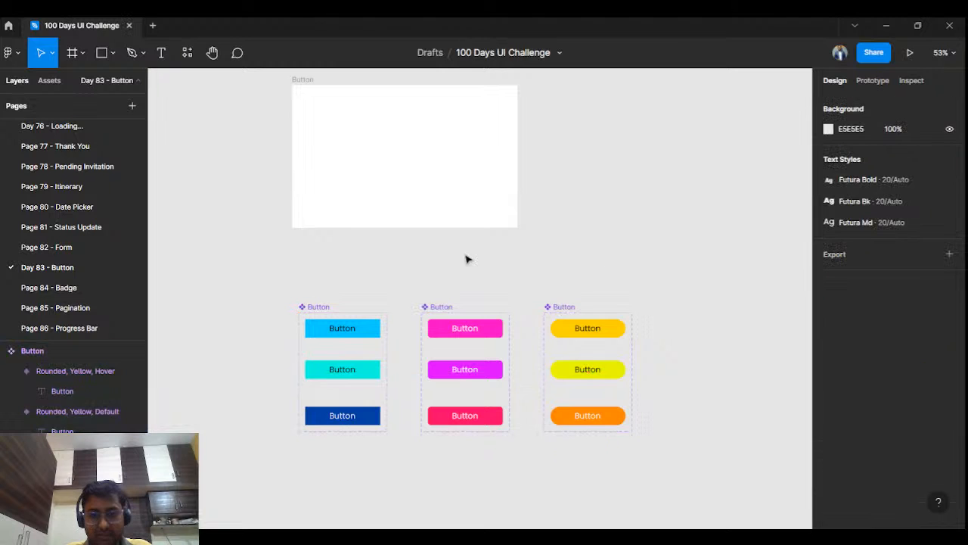
Step: Rename the squared blue button set as Button 1
drag(416, 283, 469, 271)
scroll(423, 304, up, 1)
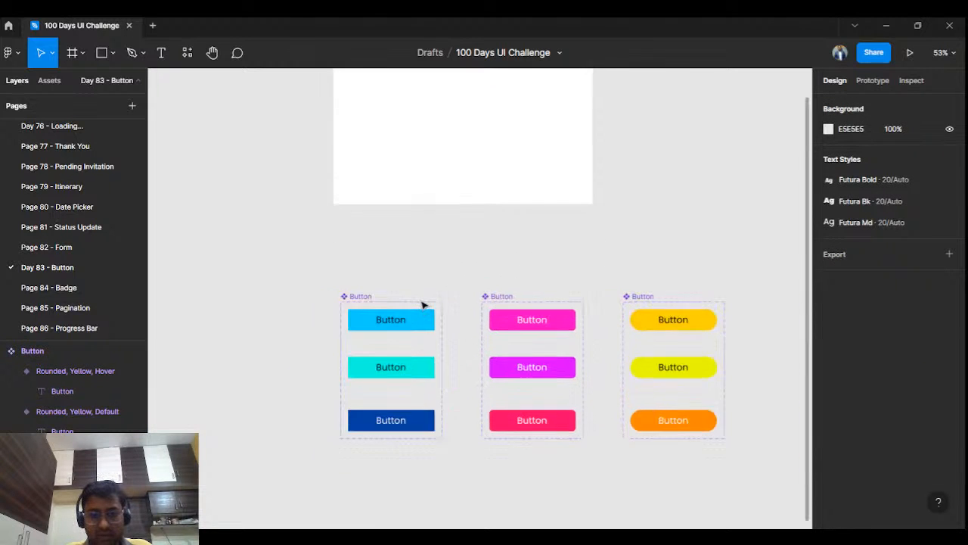
scroll(420, 305, up, 3)
scroll(420, 305, down, 5)
scroll(420, 305, up, 3)
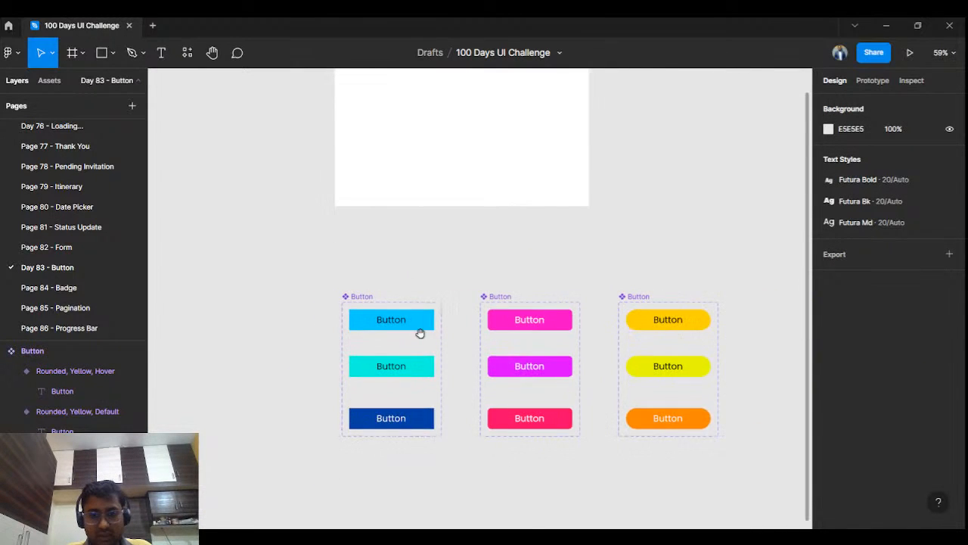
drag(420, 333, 370, 279)
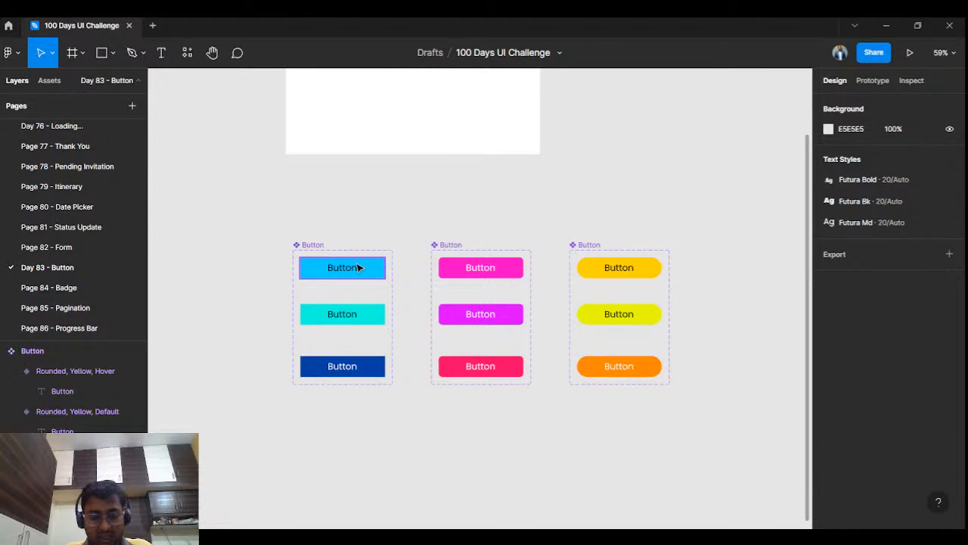
click(367, 268)
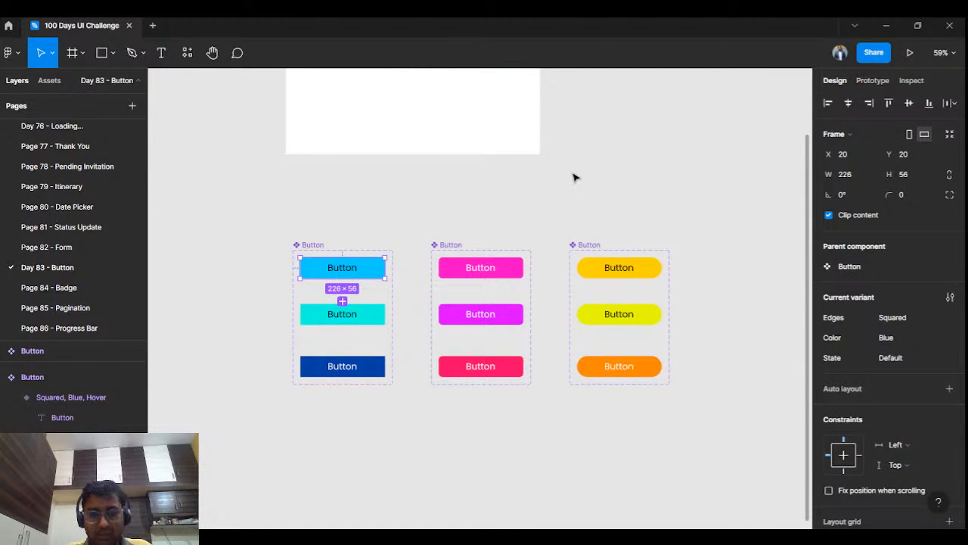
click(574, 178)
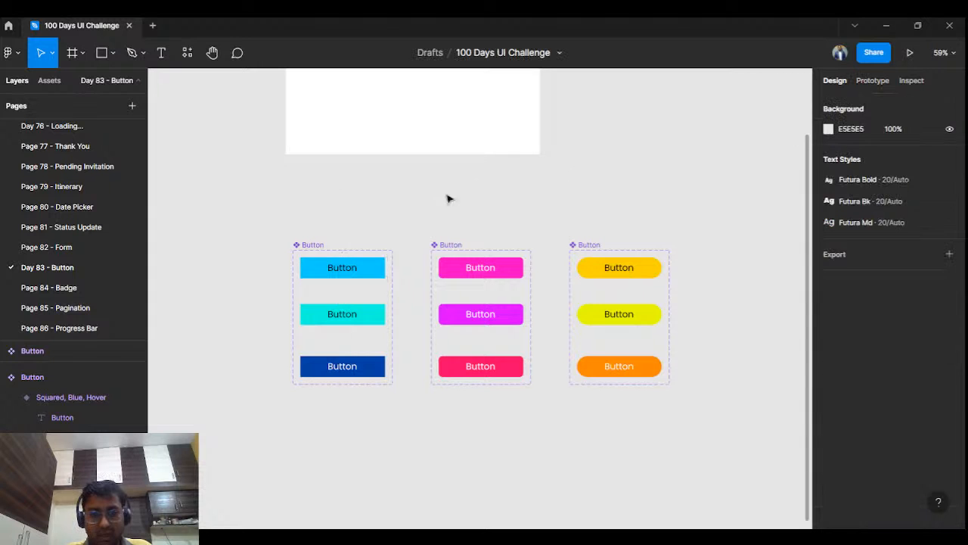
click(320, 248)
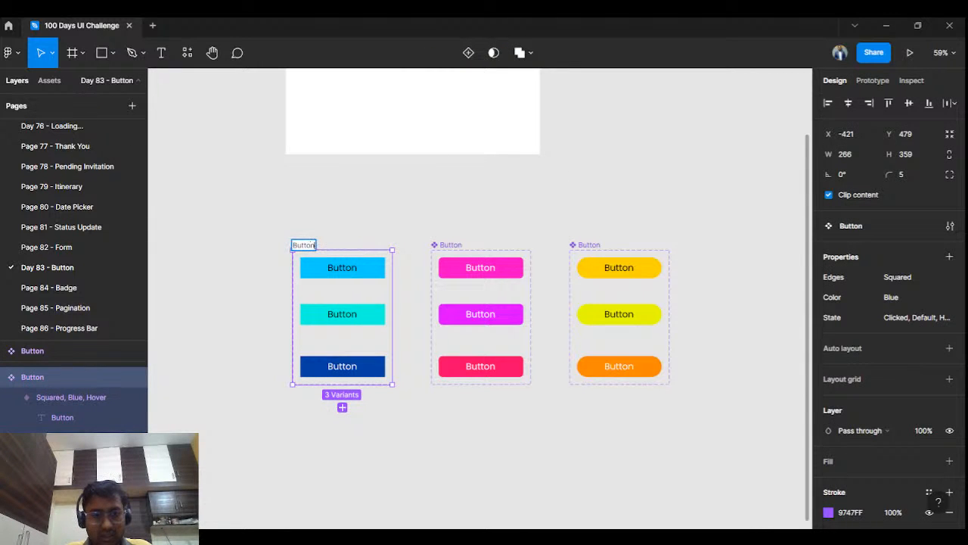
click(432, 244)
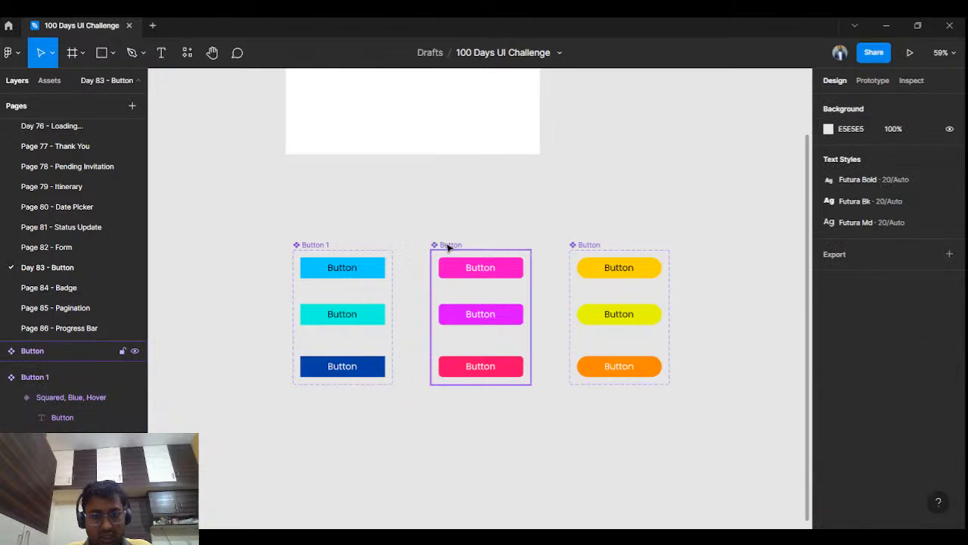
Step: Rename the semi-rounded pink set as Button 2 and the rounded yellow set as Button 3
click(448, 244)
double_click(458, 245)
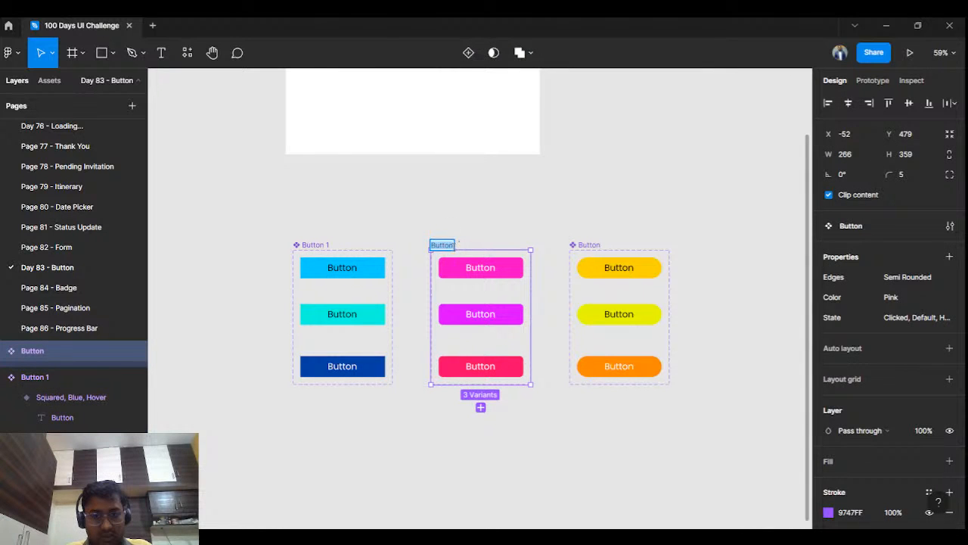
click(453, 245)
text(2)
click(587, 244)
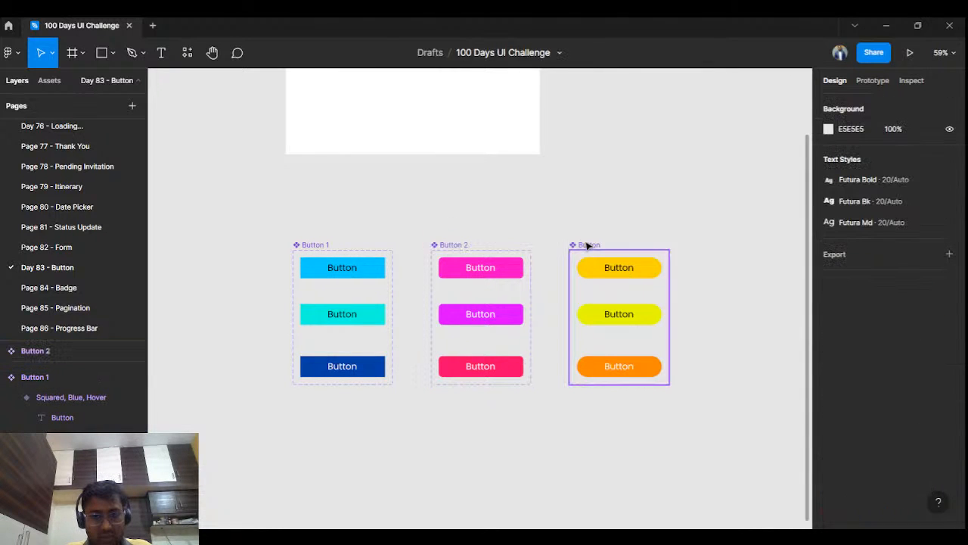
double_click(588, 244)
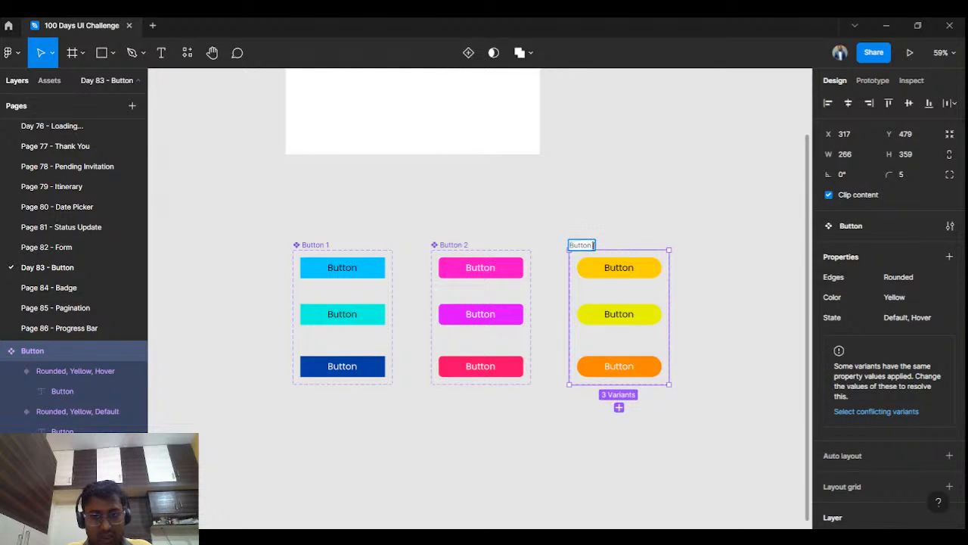
click(680, 173)
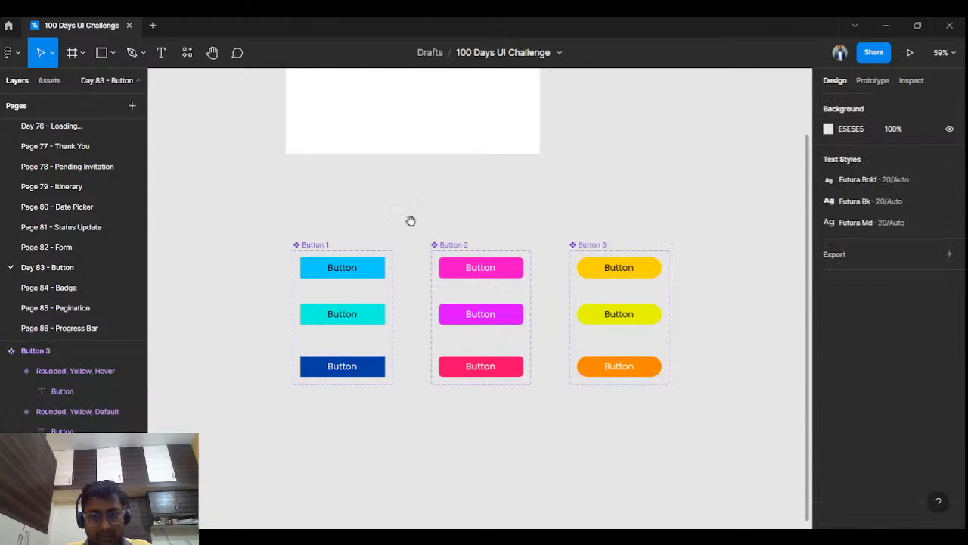
Step: Show the Day 83 - Button local components in the assets and collapse the Page 82 - Form group
drag(411, 220, 371, 355)
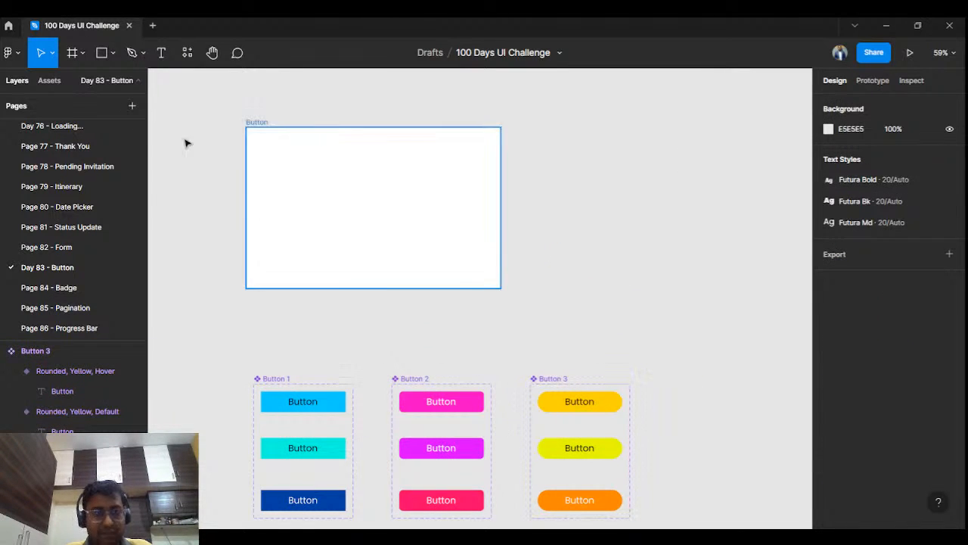
click(50, 81)
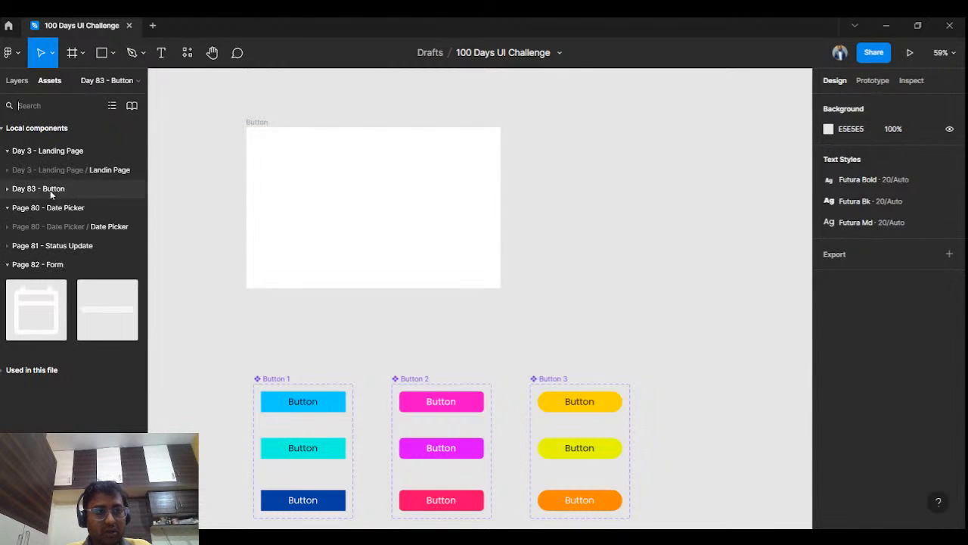
click(9, 265)
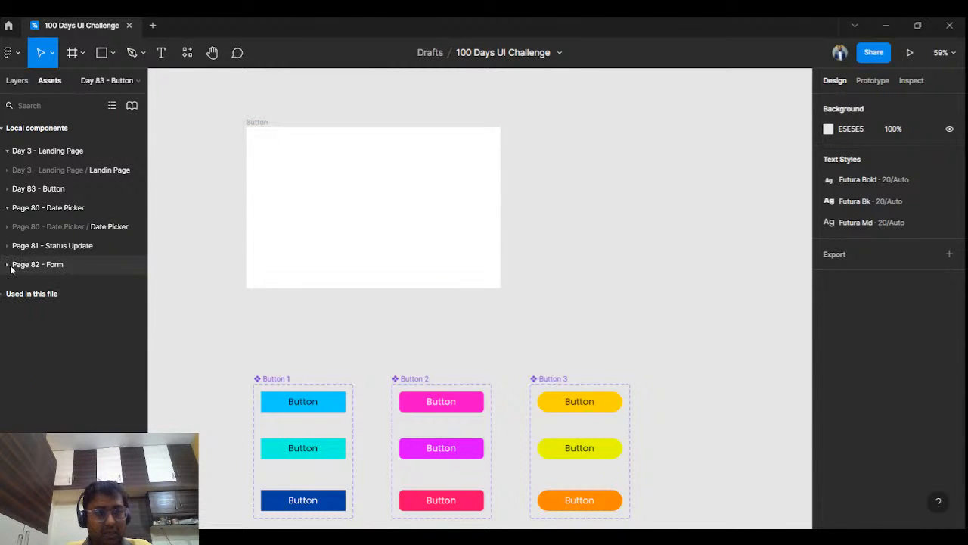
click(9, 191)
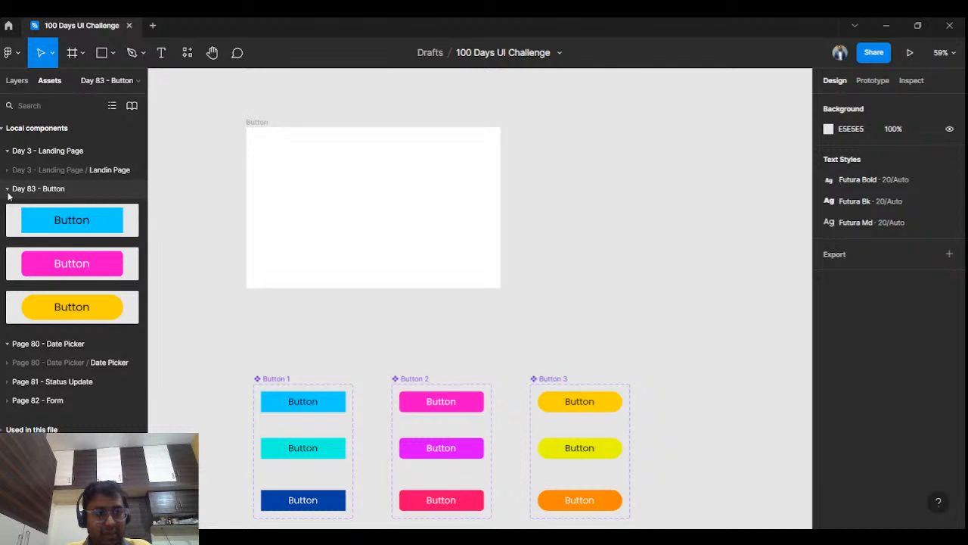
Step: Collapse the Date Picker and Landing Page asset groups and place Button 1, 2 and 3 instances stacked and centred in the Button frame
click(8, 343)
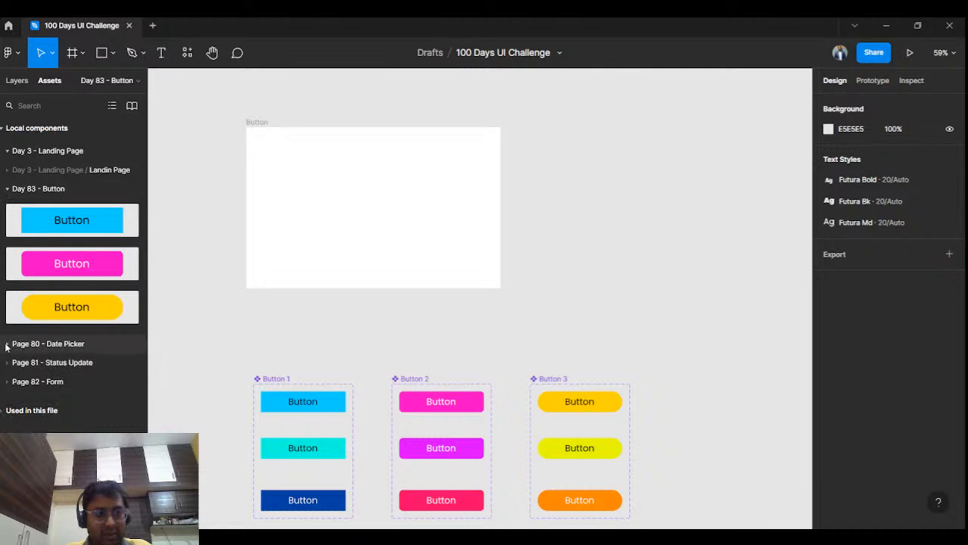
click(8, 151)
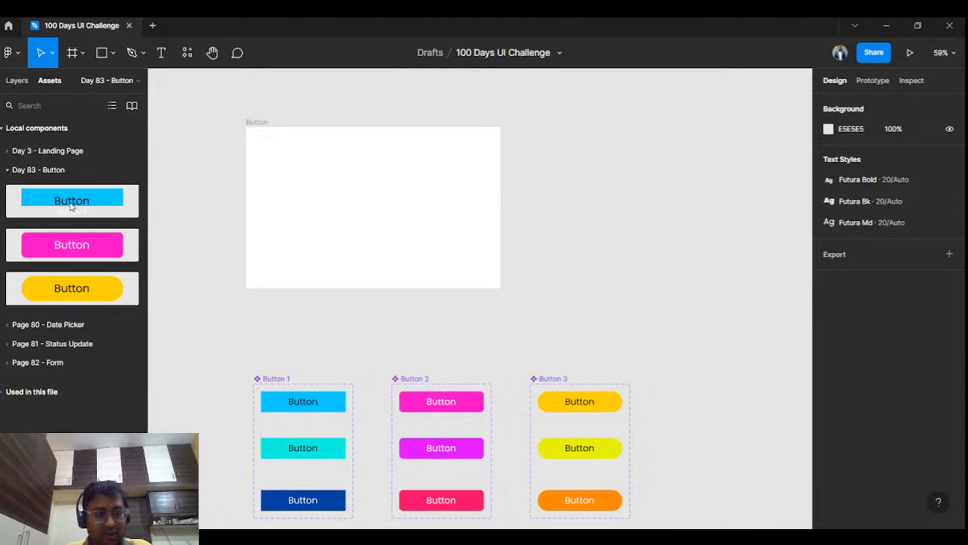
drag(71, 206, 413, 175)
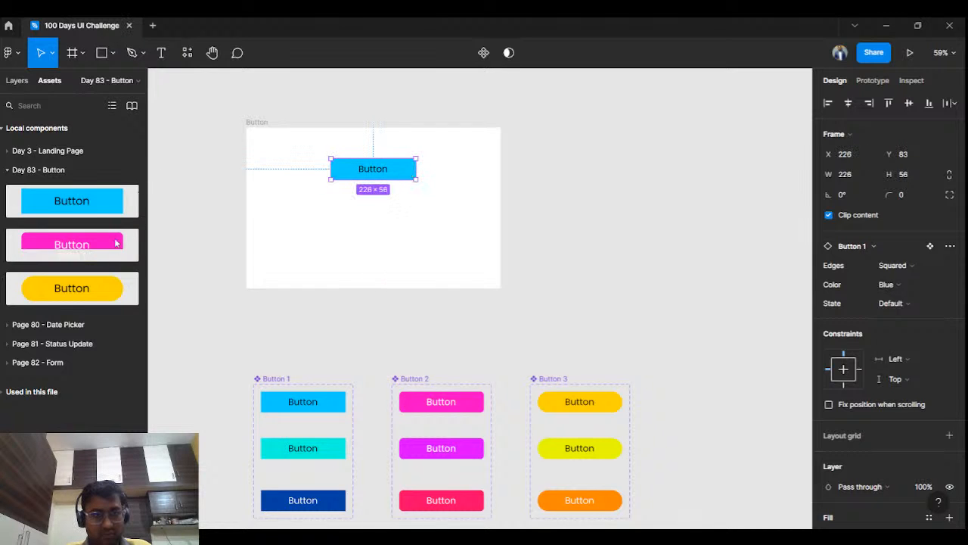
drag(117, 245, 399, 211)
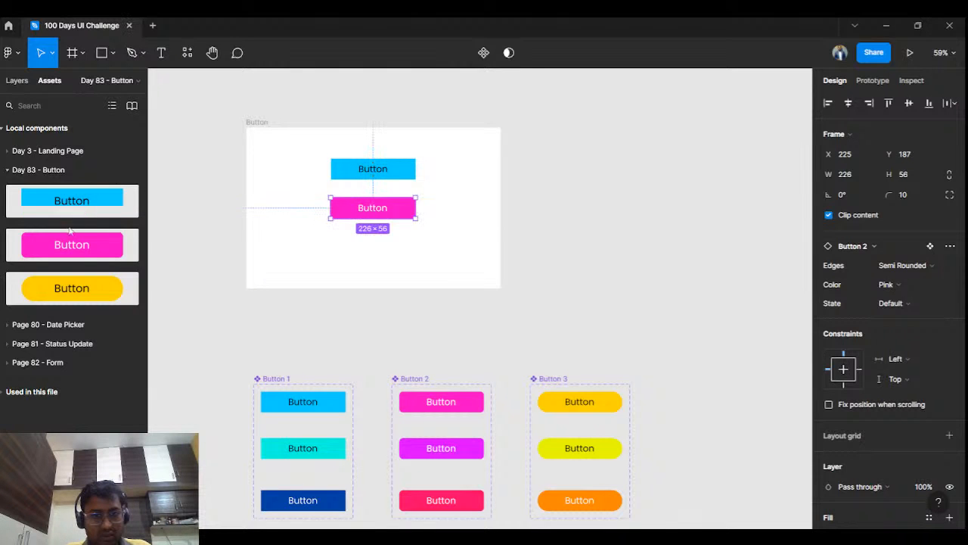
drag(56, 291, 404, 249)
Step: Preview the Button frame as a prototype presentation and return to the design file
click(910, 52)
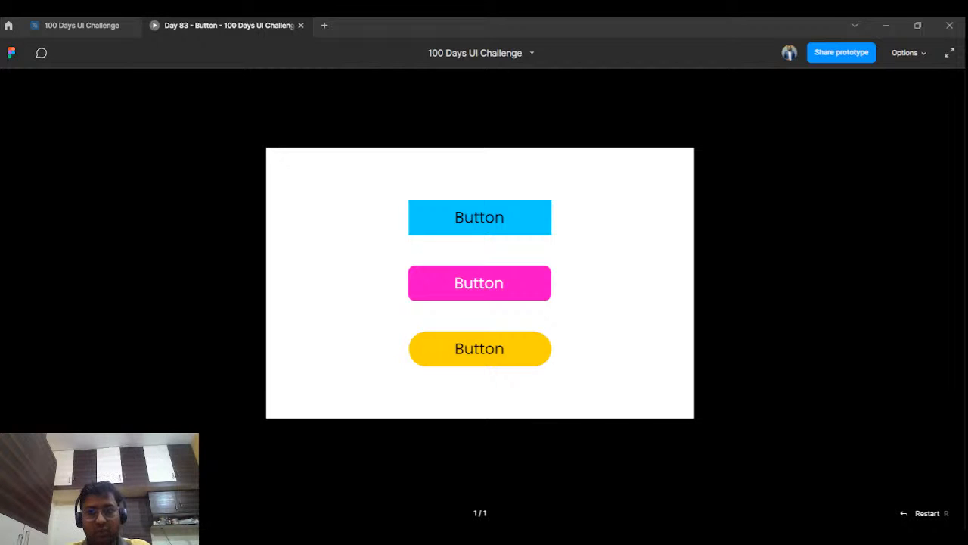
click(72, 25)
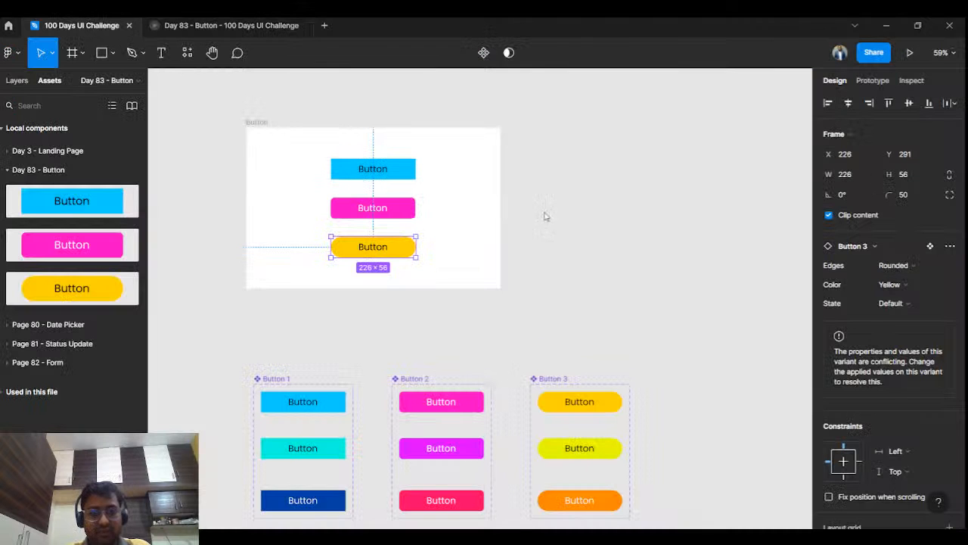
click(562, 183)
Step: Set the State of the blue Button 1 instance in the frame to Hover
click(404, 173)
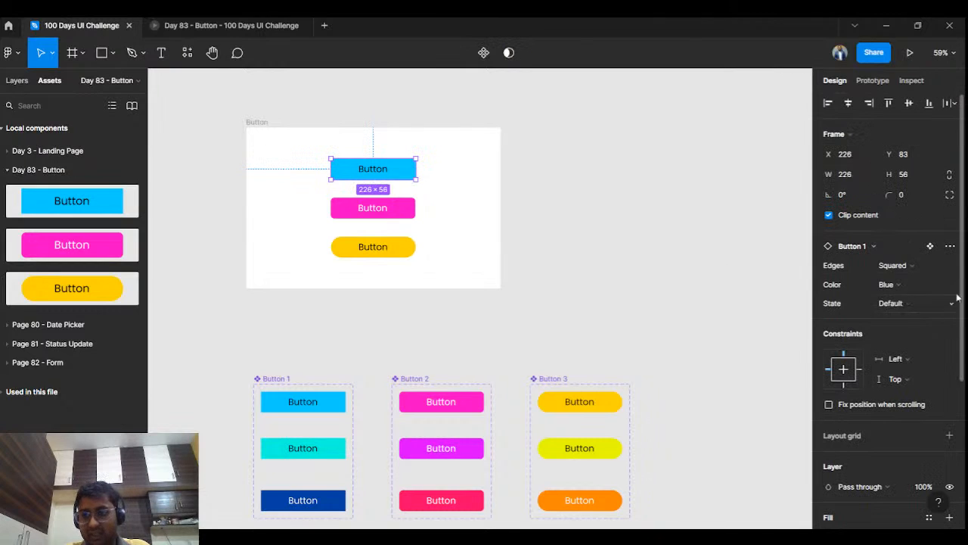
click(937, 272)
click(810, 304)
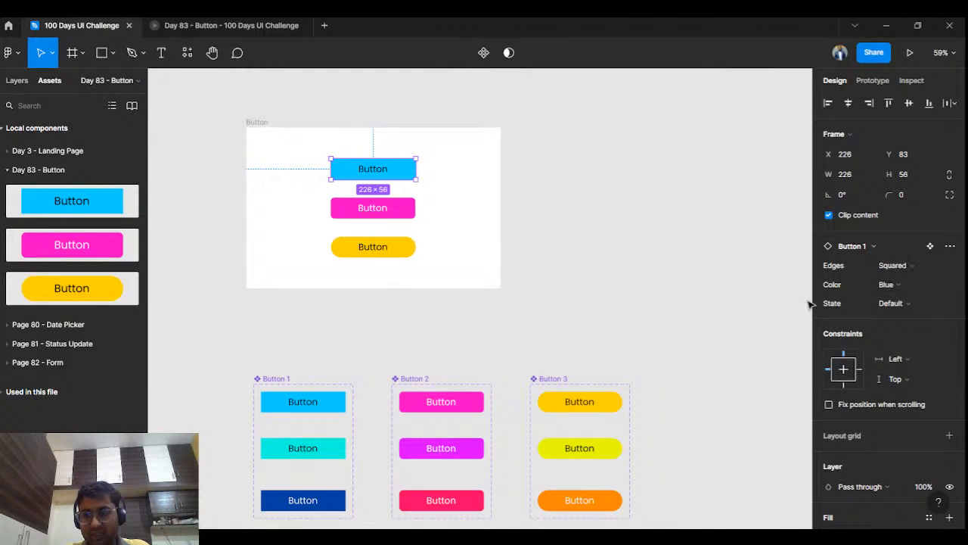
click(889, 289)
click(780, 306)
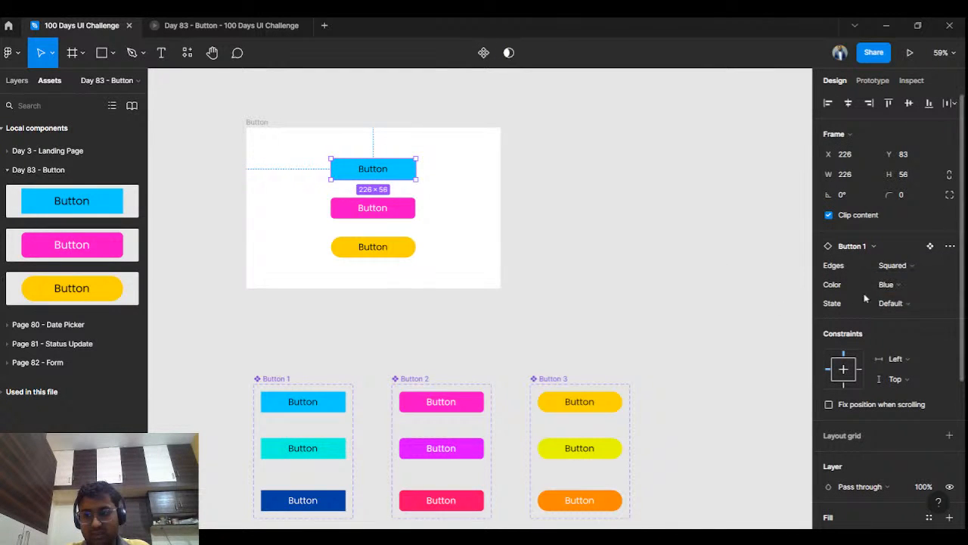
click(893, 302)
click(902, 317)
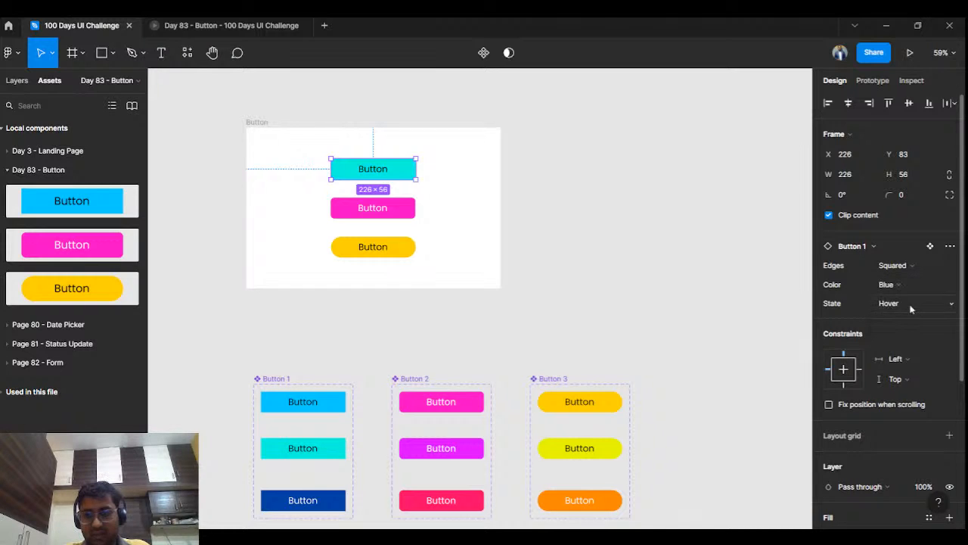
Step: Try the Clicked state on the Button 1 instance in the frame and undo that change
click(910, 304)
click(905, 273)
click(748, 309)
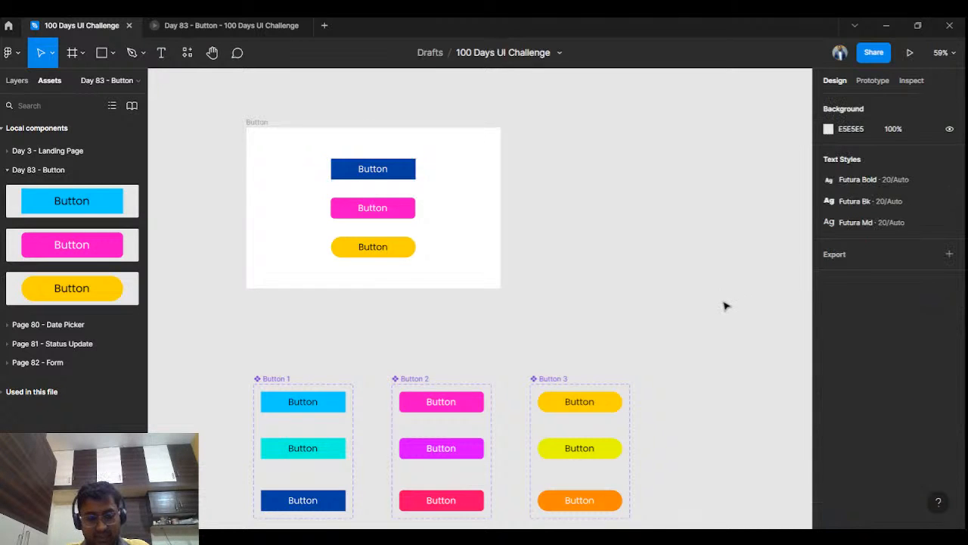
key(ctrl+z)
key(ctrl+z)
click(653, 310)
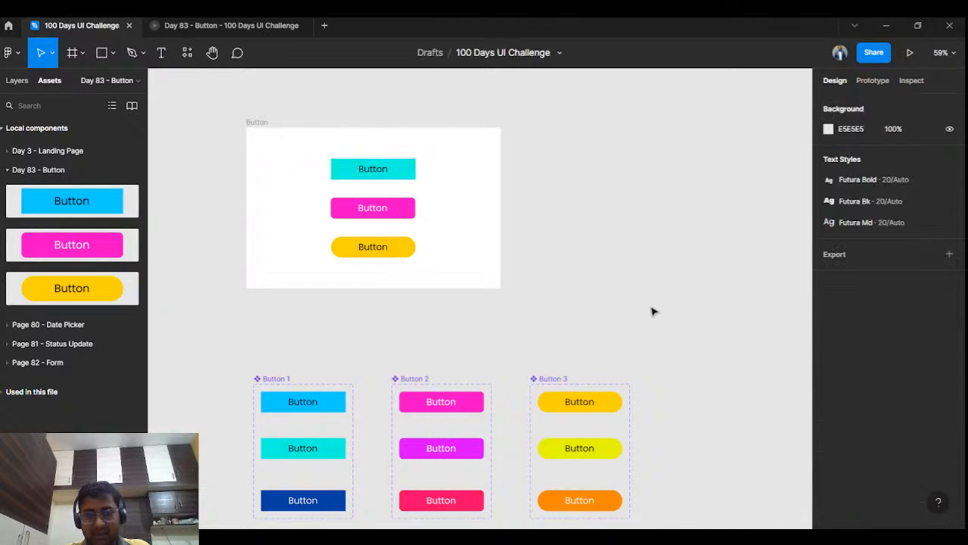
Step: Move the Button 1, 2 and 3 sets closer beneath the frame, at Y 391 with X -440, -136 and 168
click(340, 175)
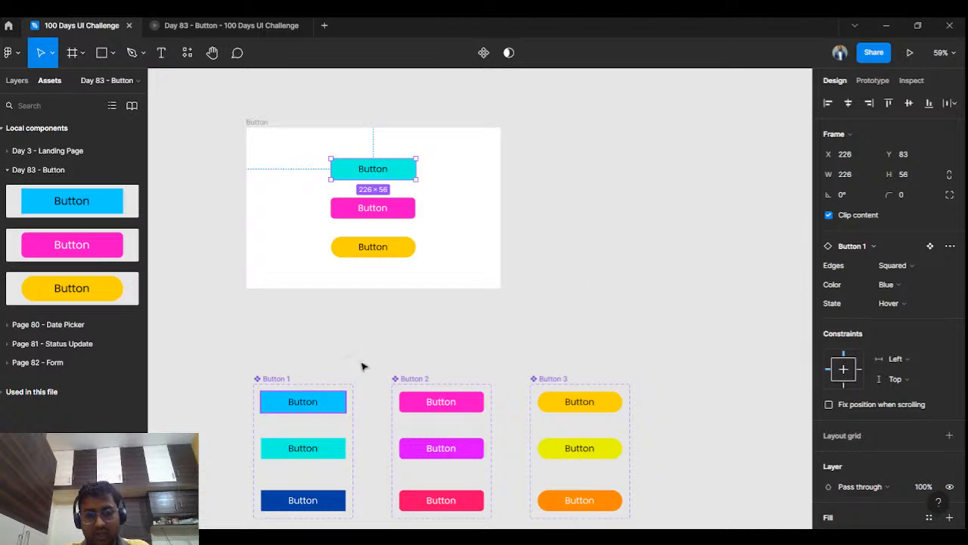
scroll(396, 296, down, 1)
click(275, 351)
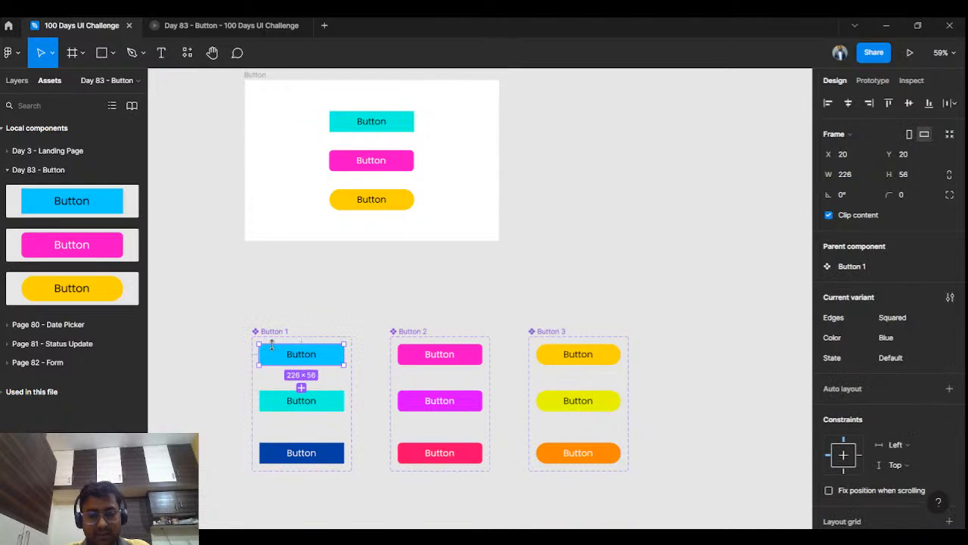
click(274, 325)
drag(271, 331, 264, 299)
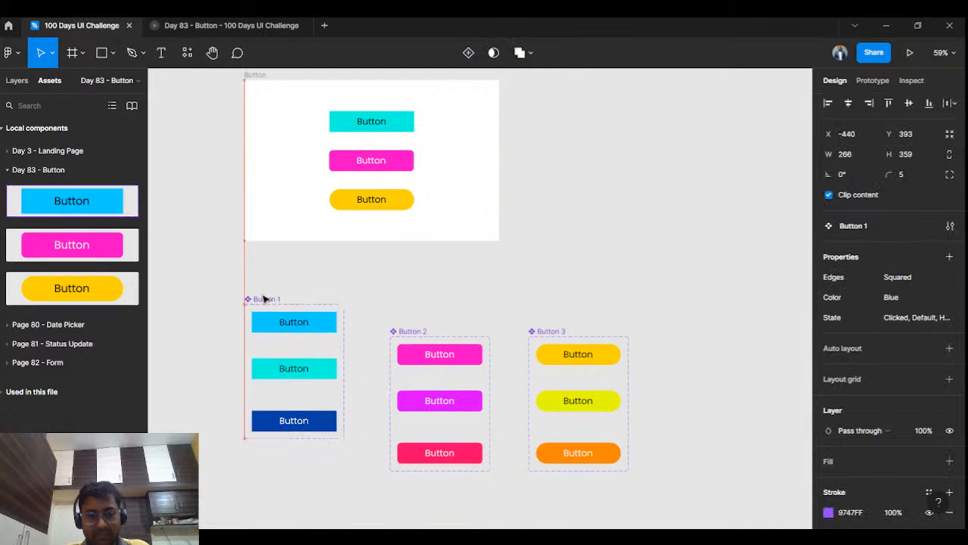
click(390, 330)
drag(390, 330, 361, 298)
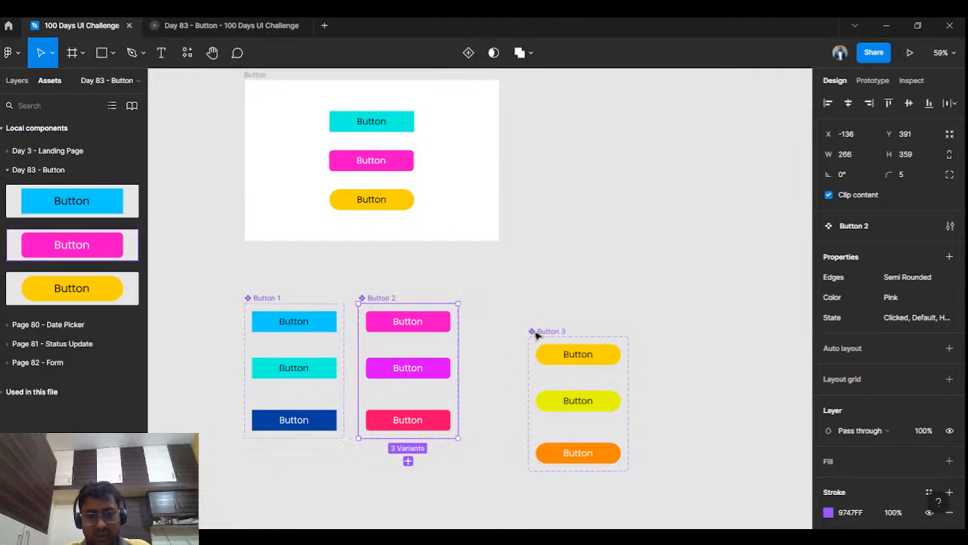
drag(537, 333, 483, 300)
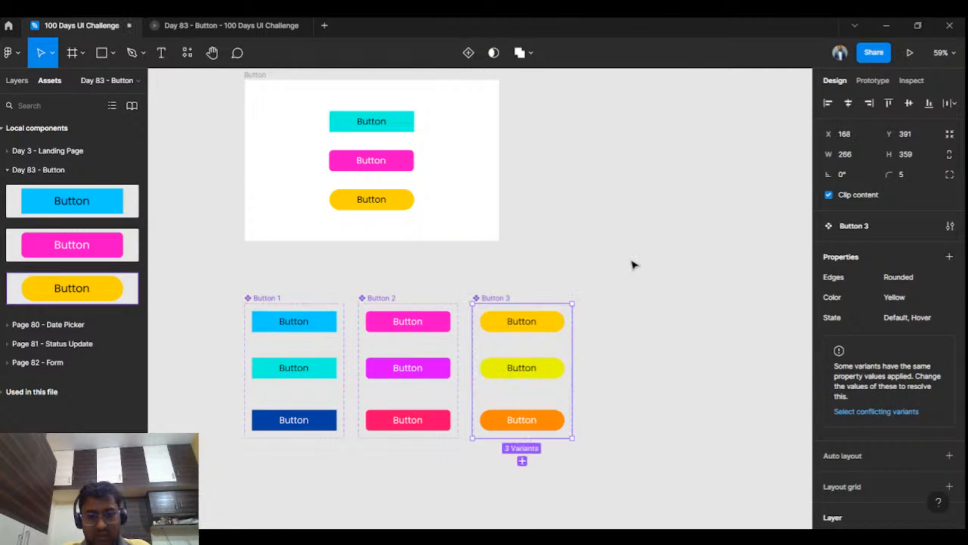
click(633, 264)
Step: Add a While hovering interaction on Button 1's Default variant that changes to its Hover variant
click(326, 321)
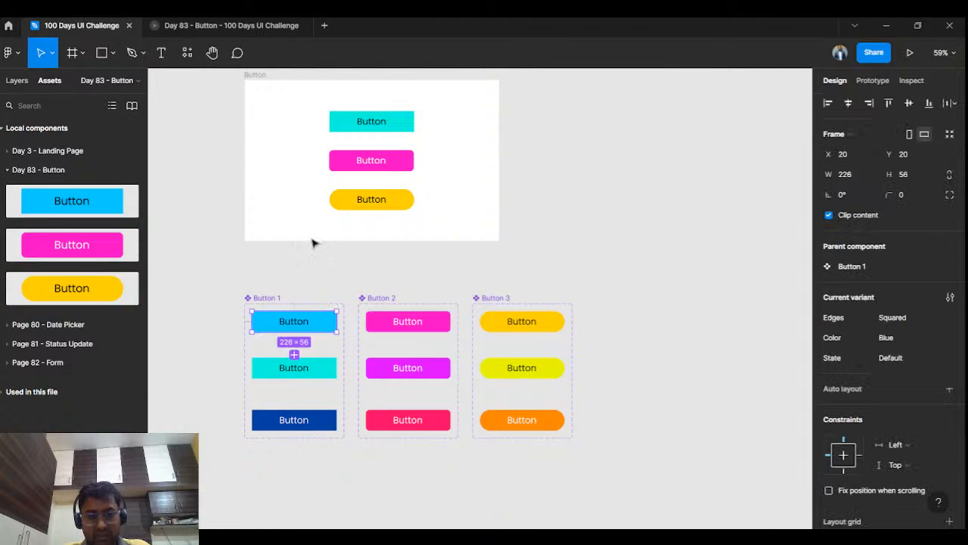
click(872, 80)
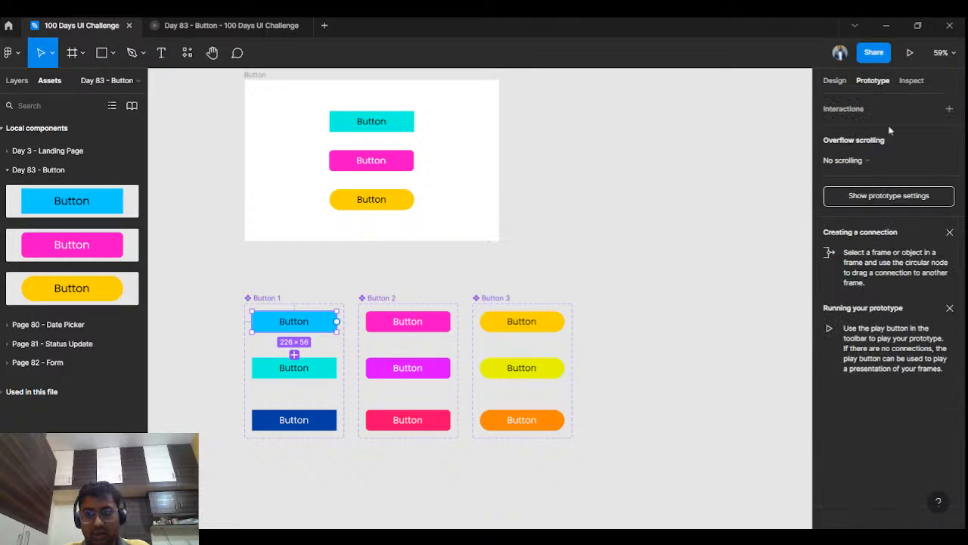
scroll(454, 239, down, 2)
scroll(454, 239, left, 3)
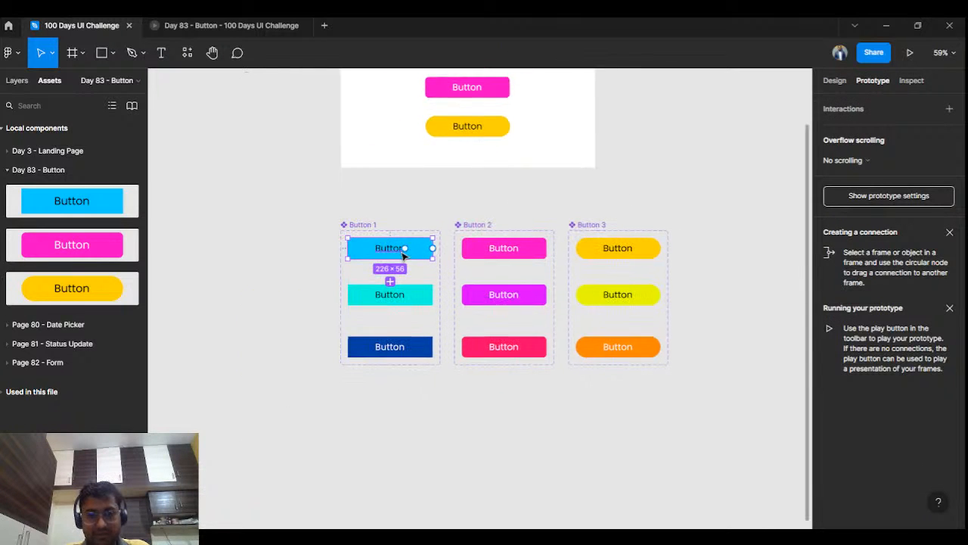
scroll(403, 256, up, 5)
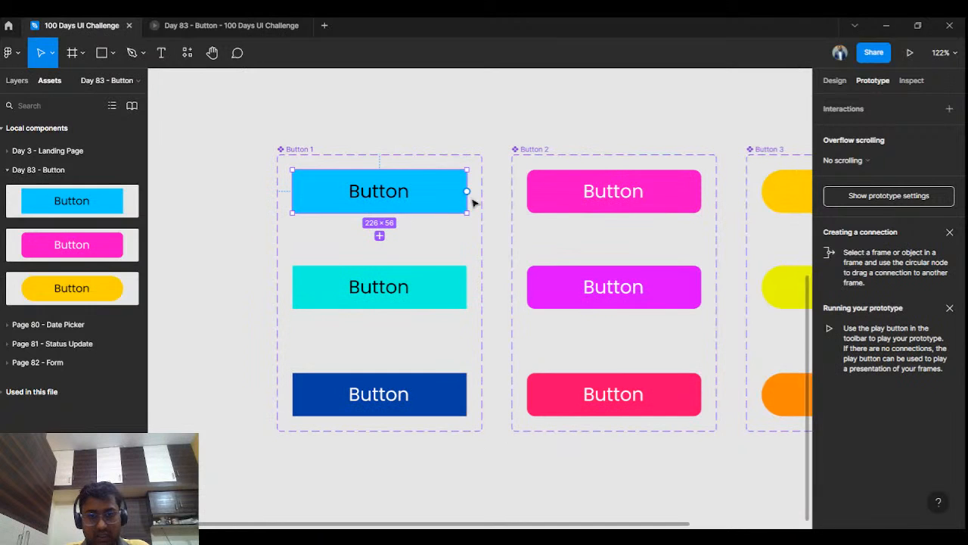
drag(467, 191, 460, 291)
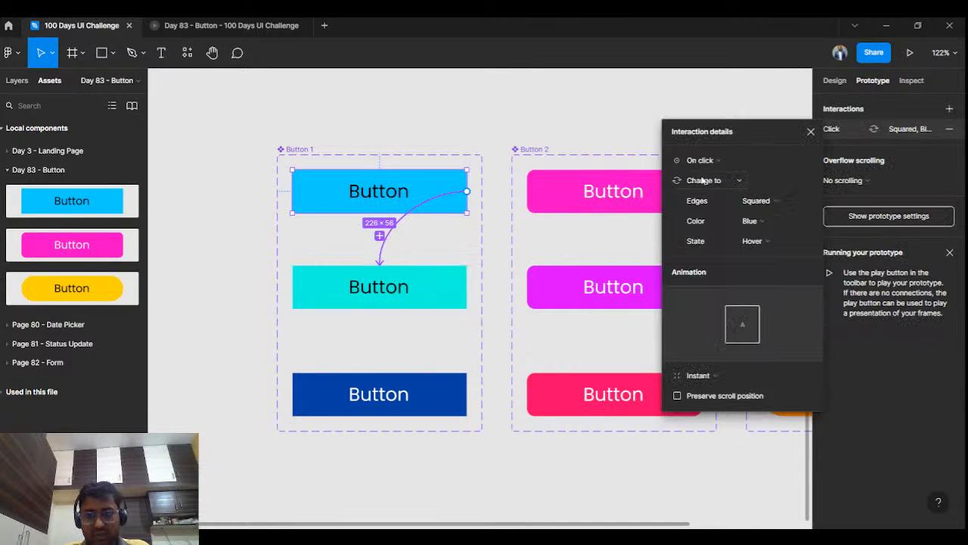
click(725, 159)
click(717, 189)
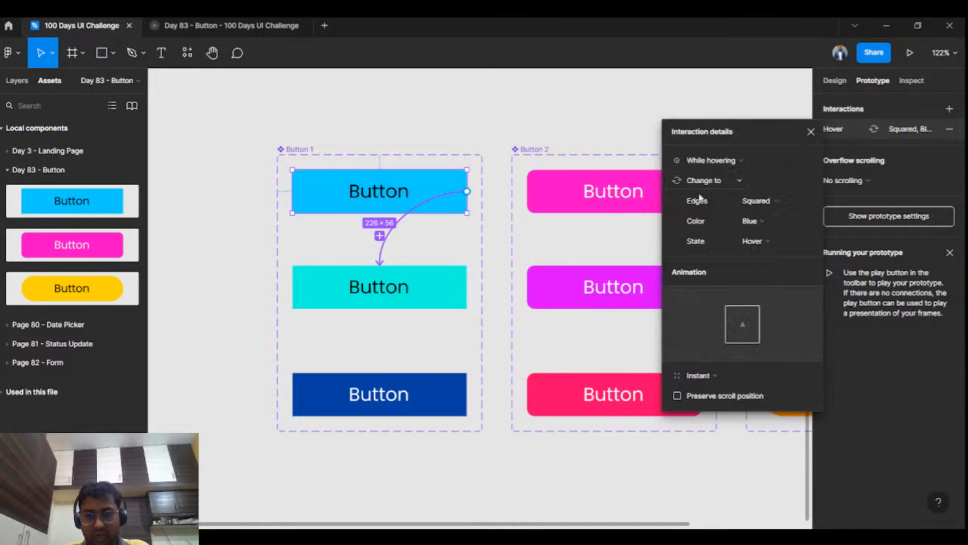
Step: Link Button 1's Hover variant to the Clicked variant and the Clicked variant back to Default with On click
click(463, 290)
drag(467, 287, 441, 203)
click(446, 403)
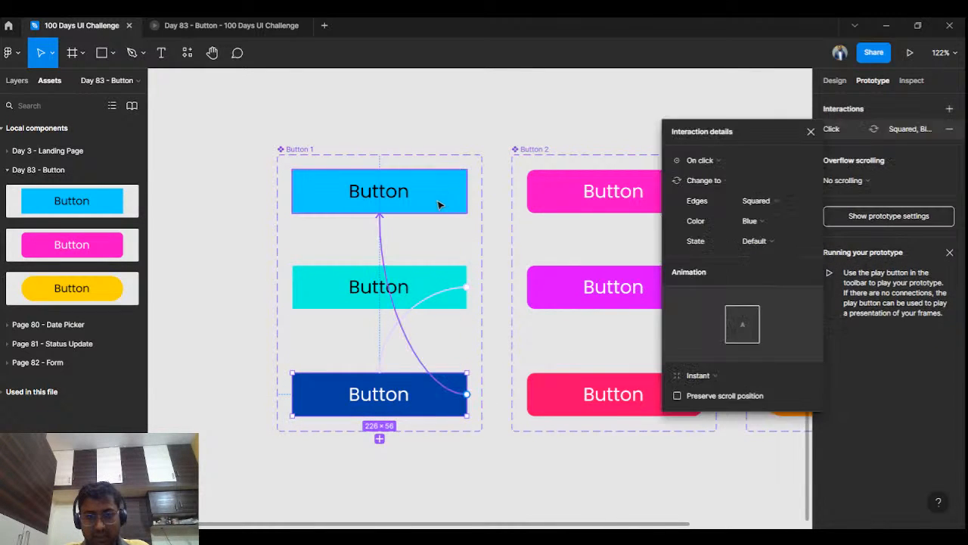
click(551, 137)
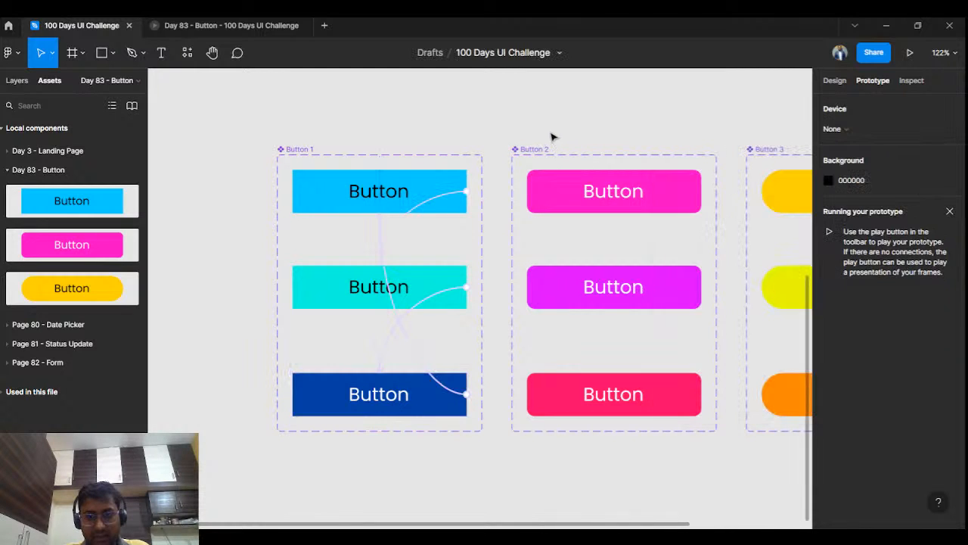
Step: Add a While hovering interaction on Button 2's Default variant that changes to its Hover variant
click(611, 191)
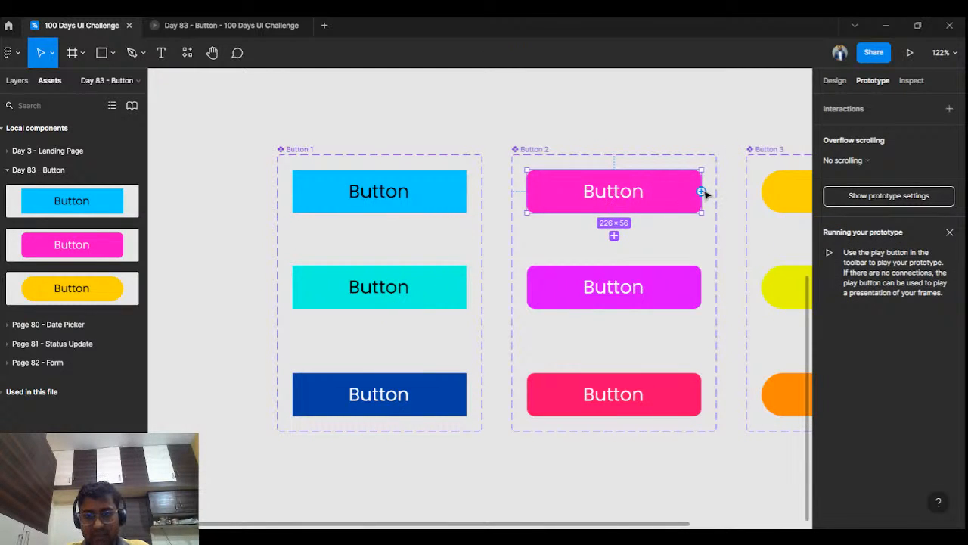
drag(702, 191, 636, 284)
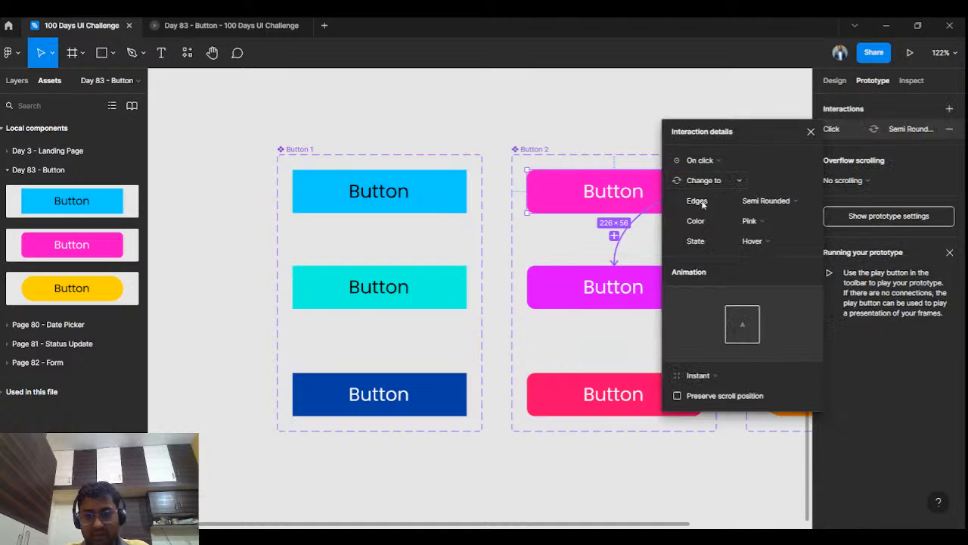
click(702, 168)
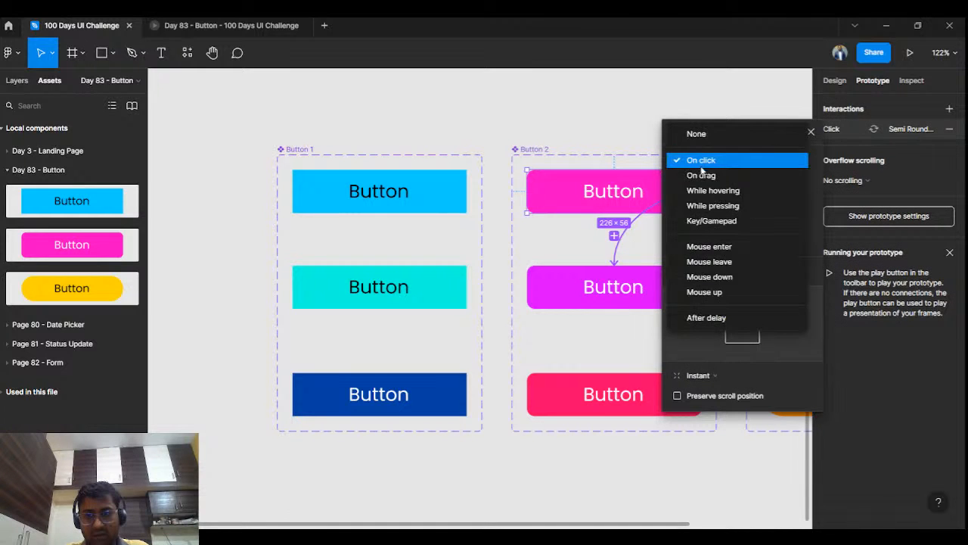
click(703, 189)
Step: Add On click interactions changing Button 2's Hover variant to Clicked and its Clicked variant back to Default
click(577, 282)
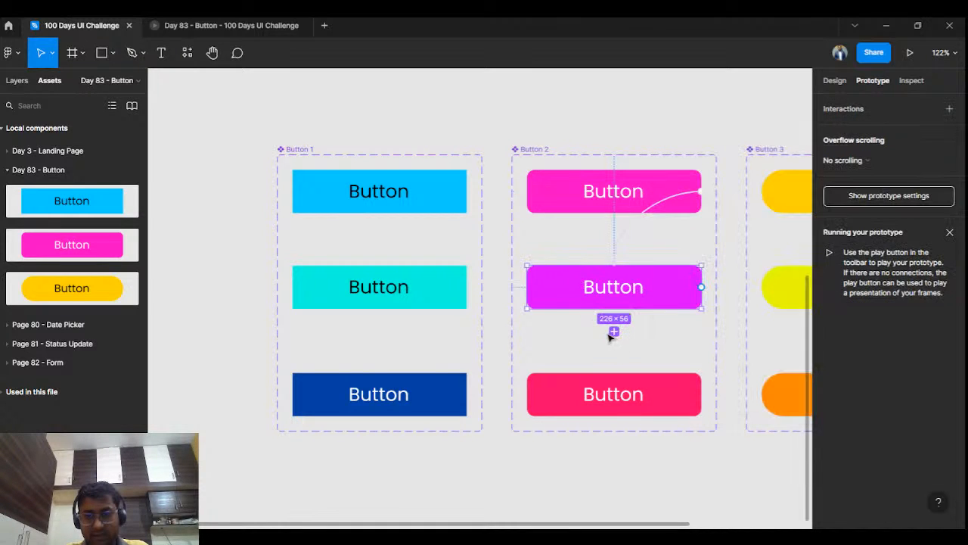
drag(701, 288, 666, 379)
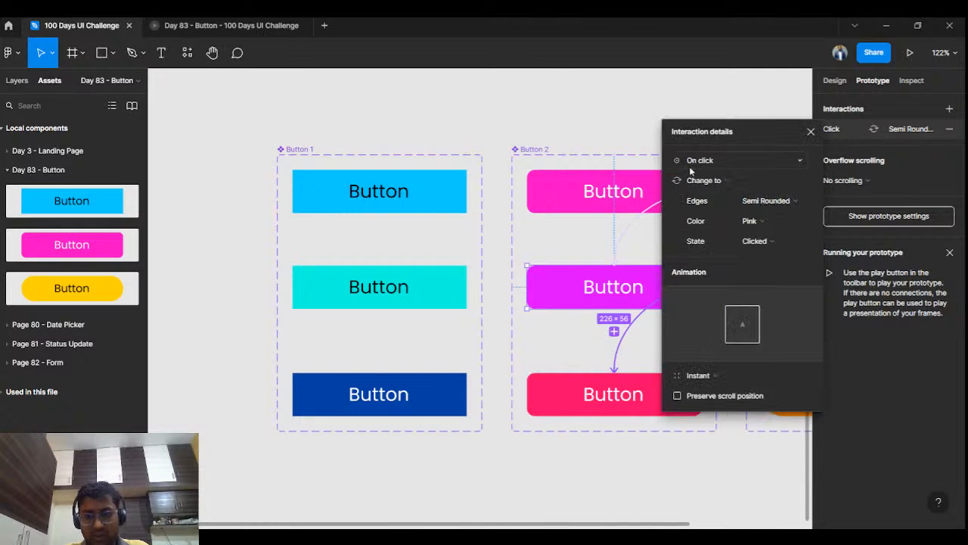
click(575, 390)
drag(701, 394, 685, 183)
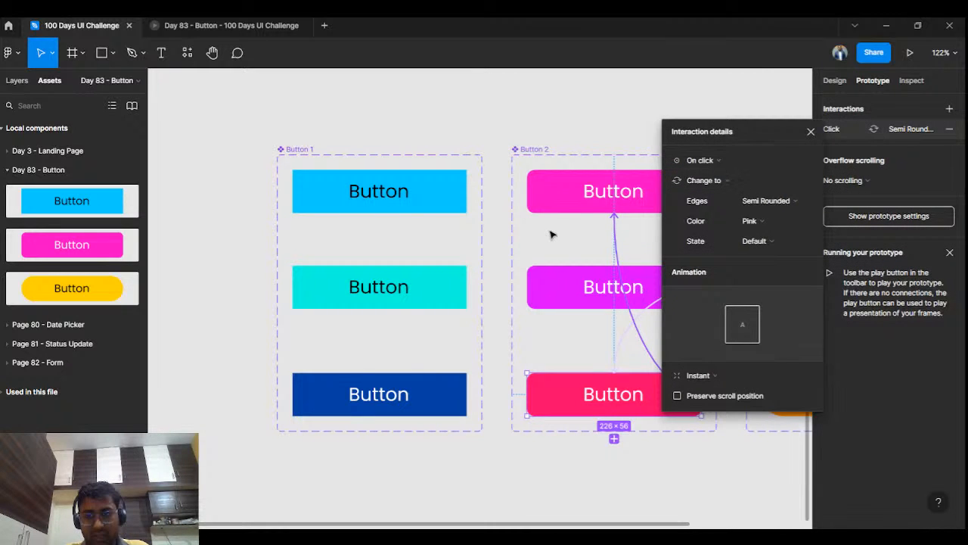
key(Escape)
Step: Add a While hovering interaction on Button 3's Default variant that changes to its Hover variant
drag(588, 244, 346, 277)
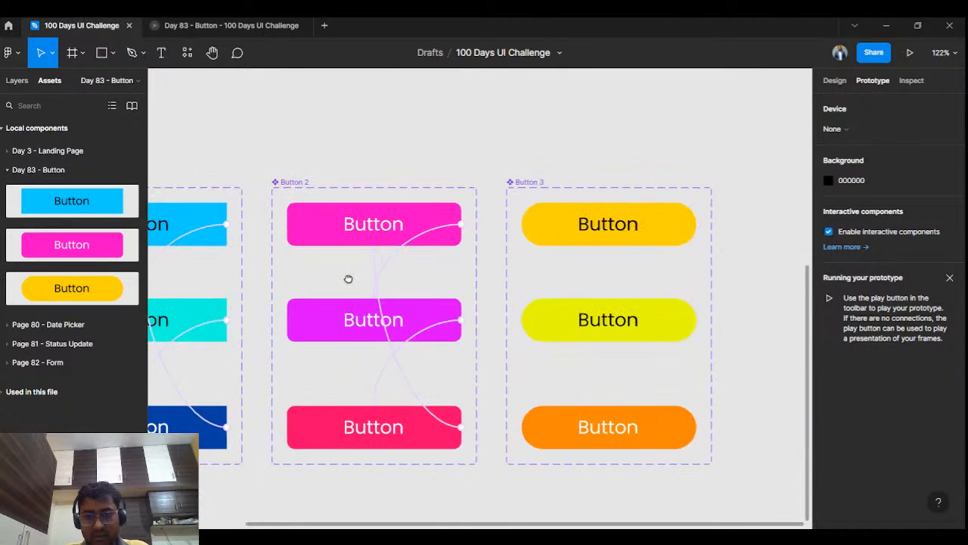
click(661, 229)
drag(696, 225, 653, 318)
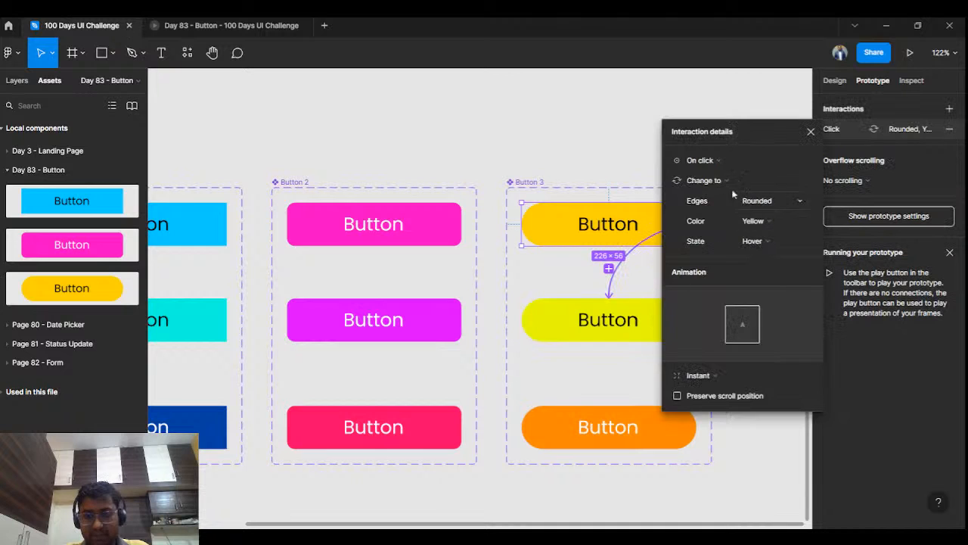
click(702, 168)
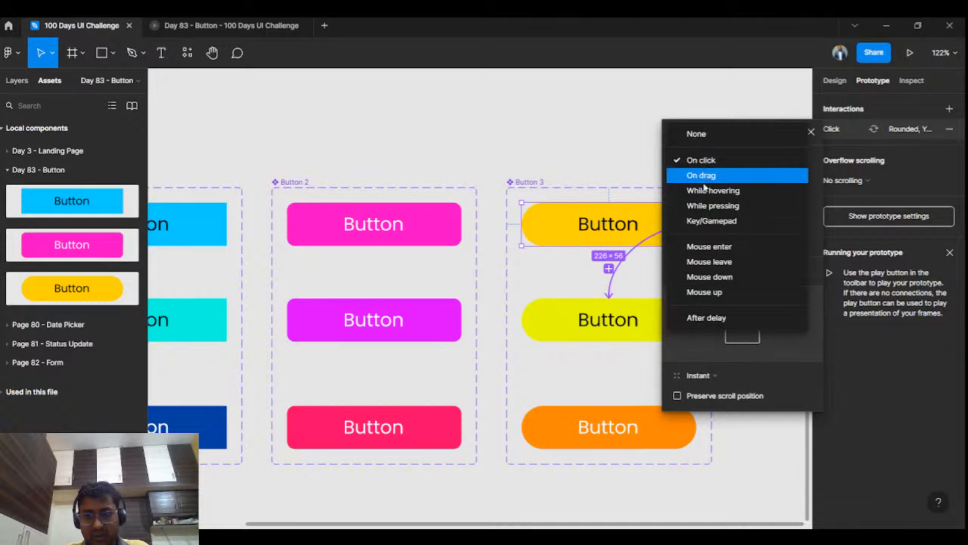
click(704, 189)
Step: Add On click interactions changing Button 3's Hover variant to Clicked and its Clicked variant back to Default
click(573, 323)
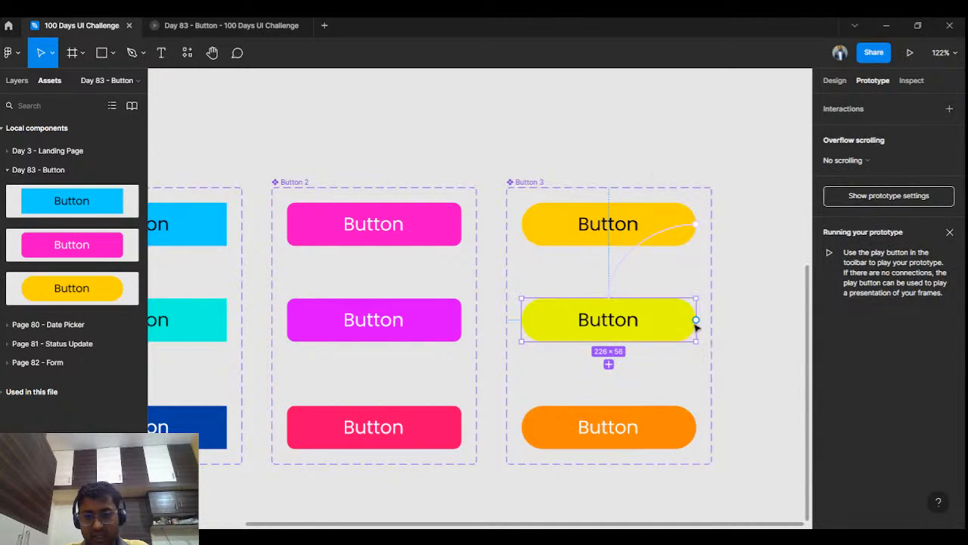
drag(696, 321, 640, 417)
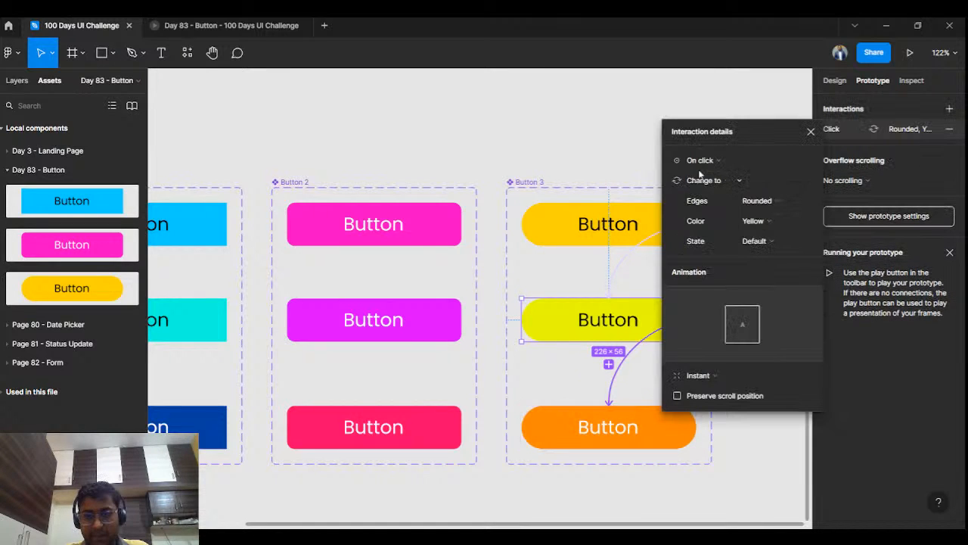
click(538, 426)
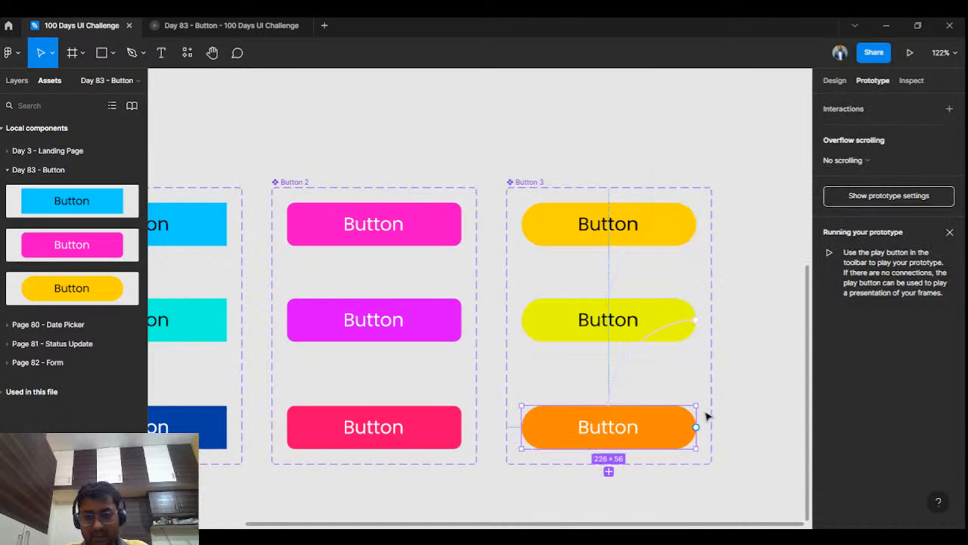
drag(697, 428, 692, 220)
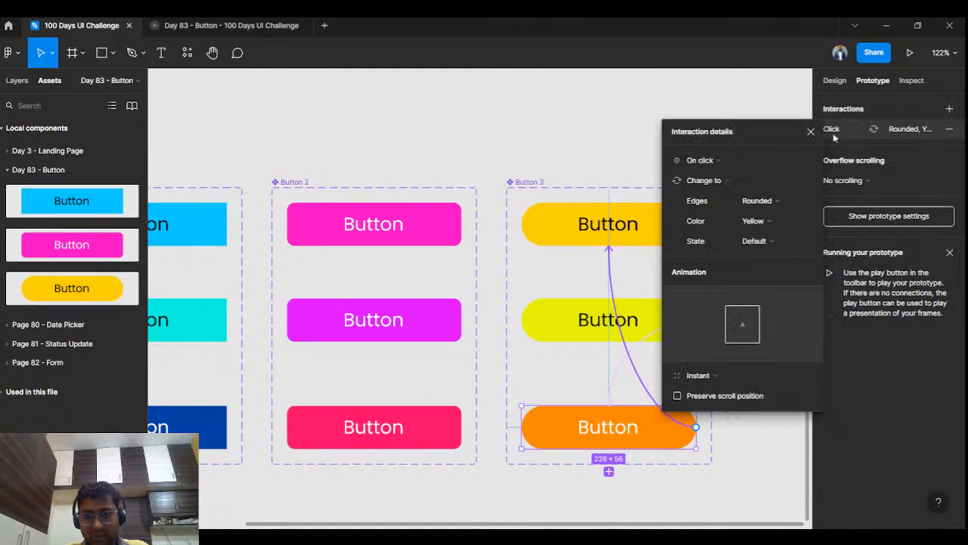
Step: Set the animation of Button 3's Clicked, Hover and Default variant interactions to Smart animate
click(699, 377)
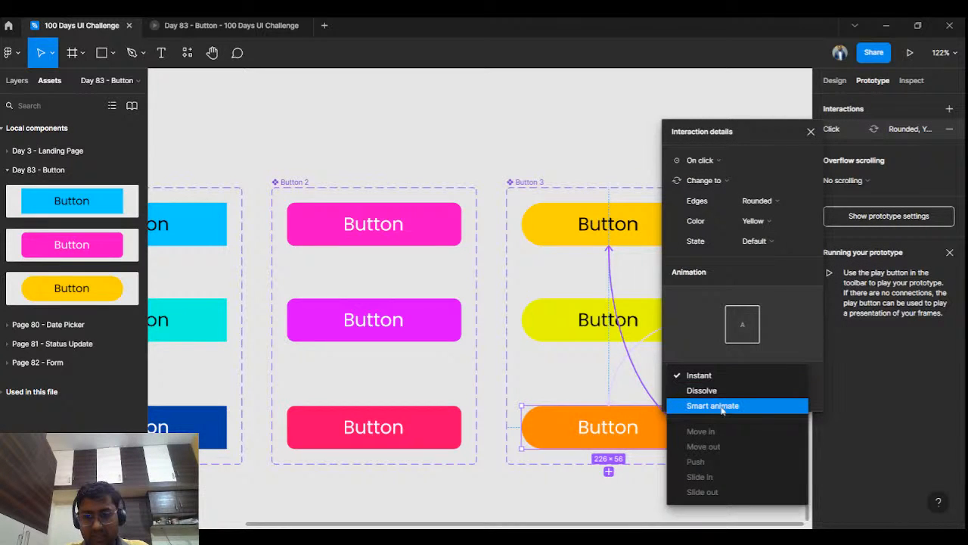
click(713, 406)
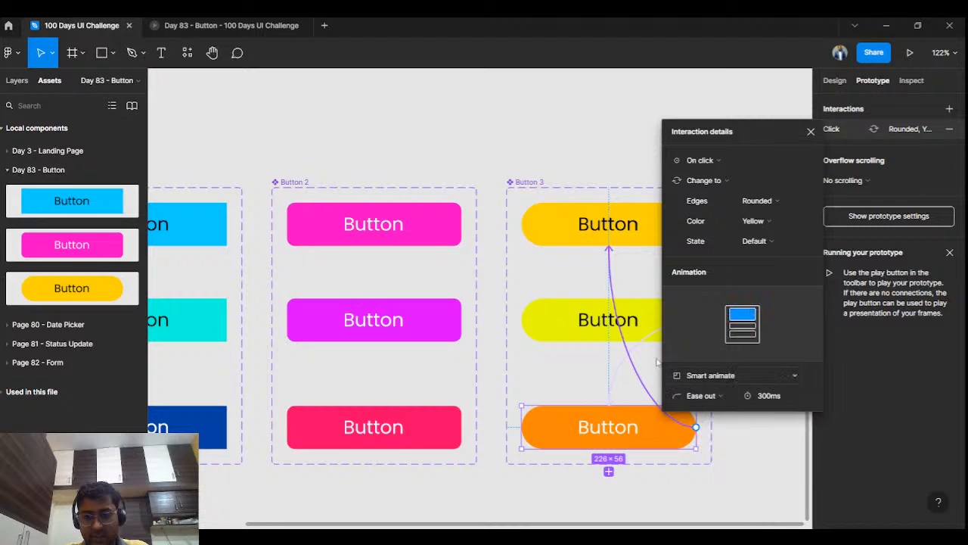
click(587, 335)
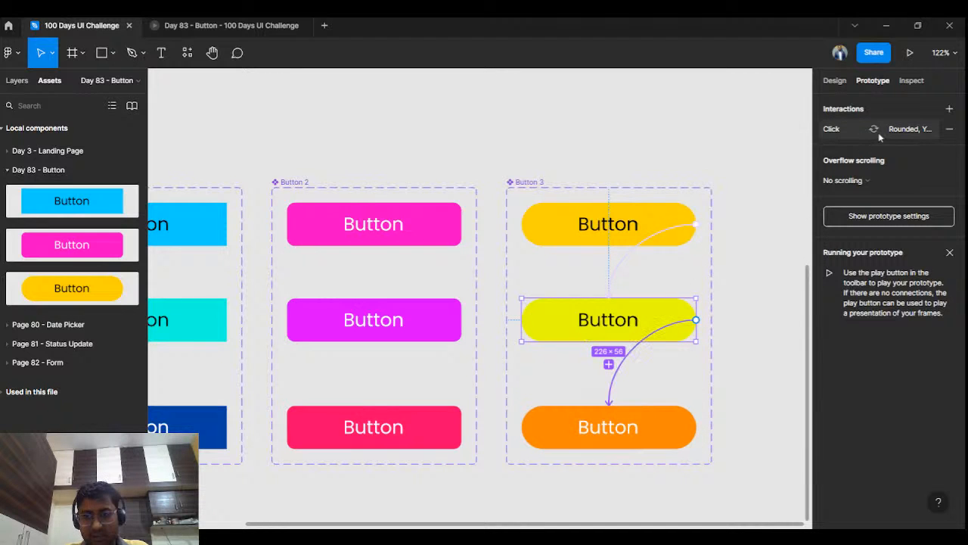
click(841, 130)
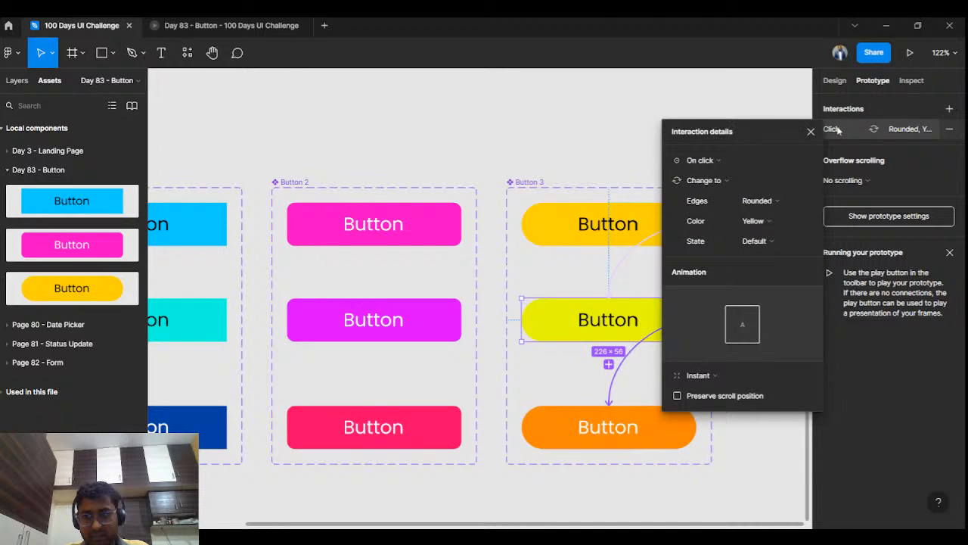
click(708, 374)
click(711, 406)
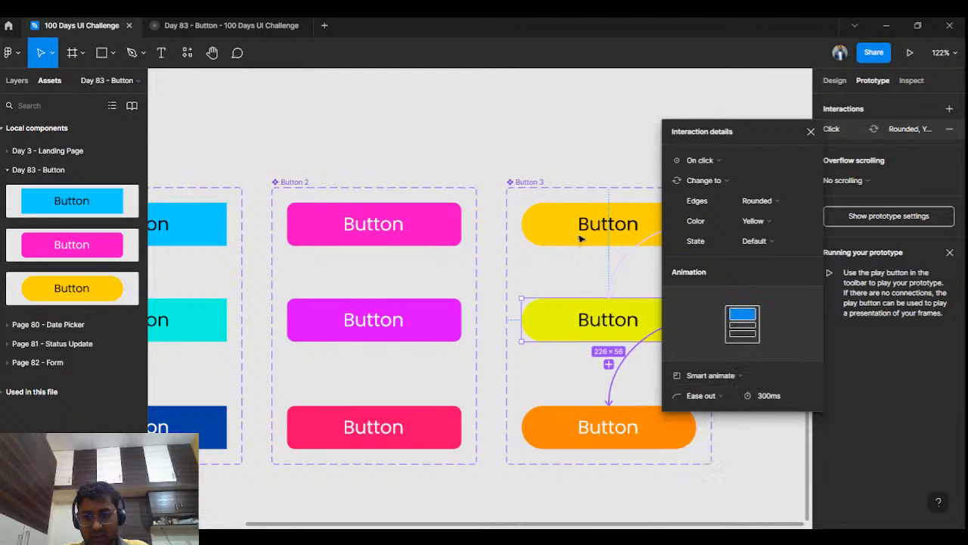
click(575, 232)
click(850, 134)
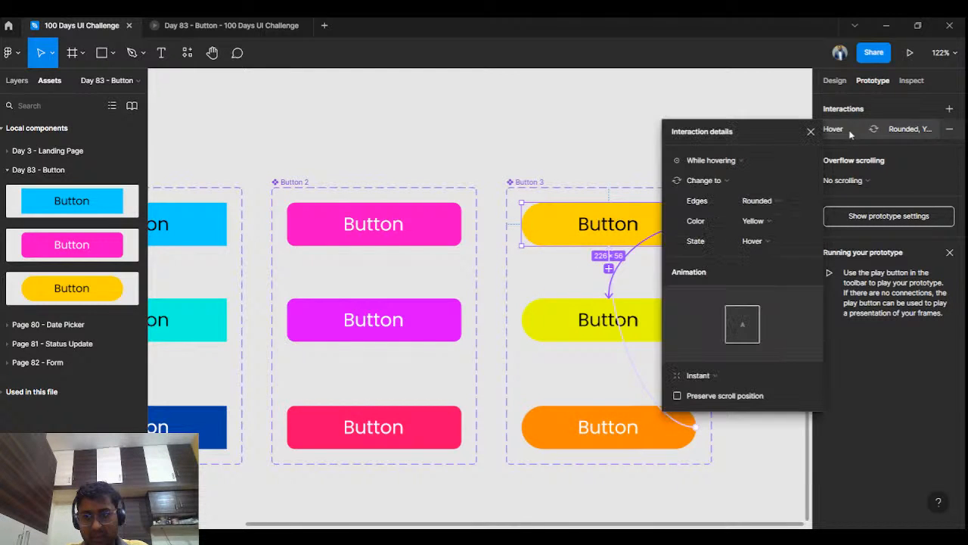
click(732, 374)
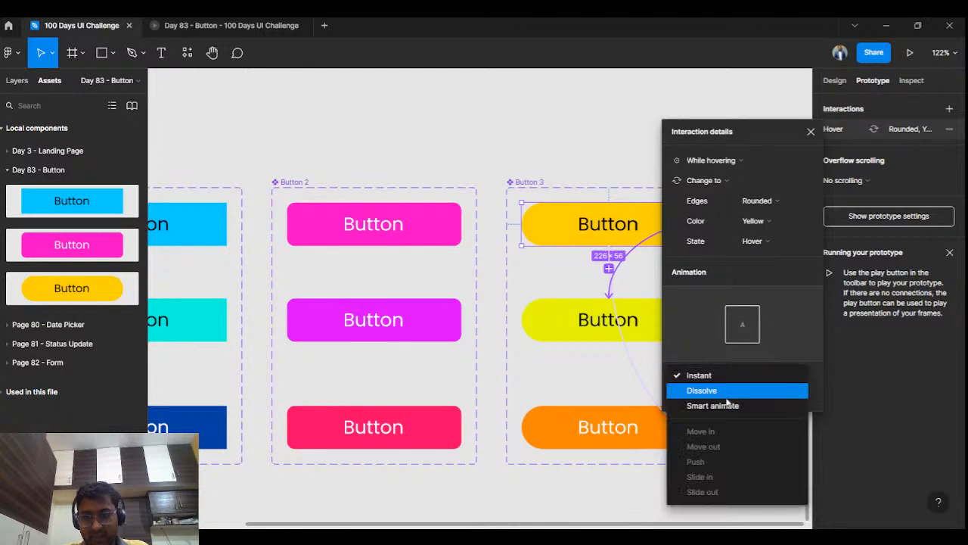
click(713, 405)
Step: Set the animation of Button 2's Default, Hover and Clicked variant interactions to Smart animate
click(451, 225)
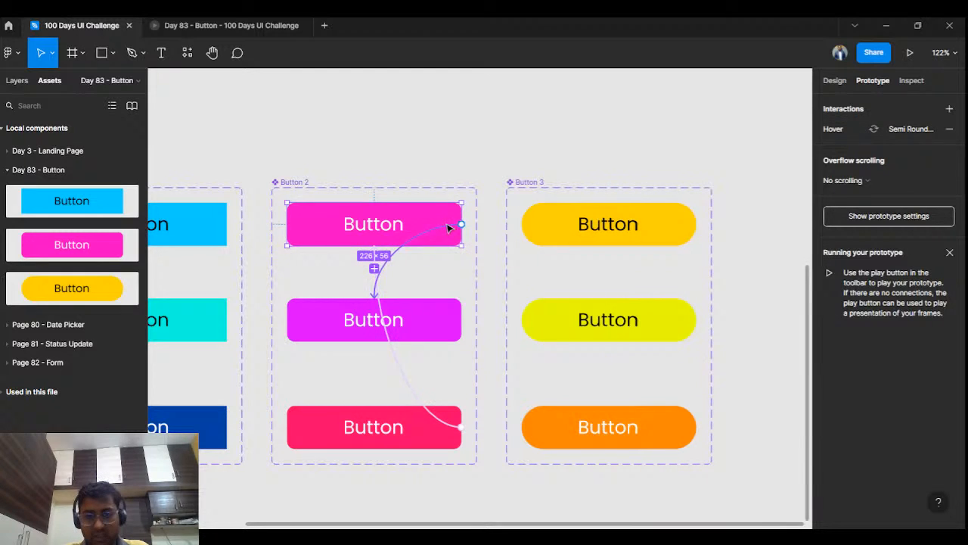
click(829, 129)
click(711, 375)
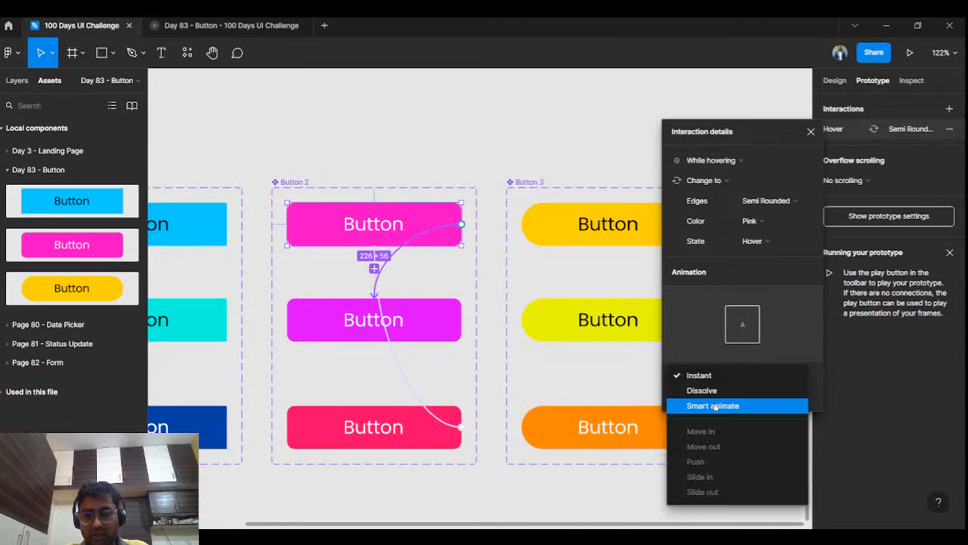
click(712, 405)
click(460, 333)
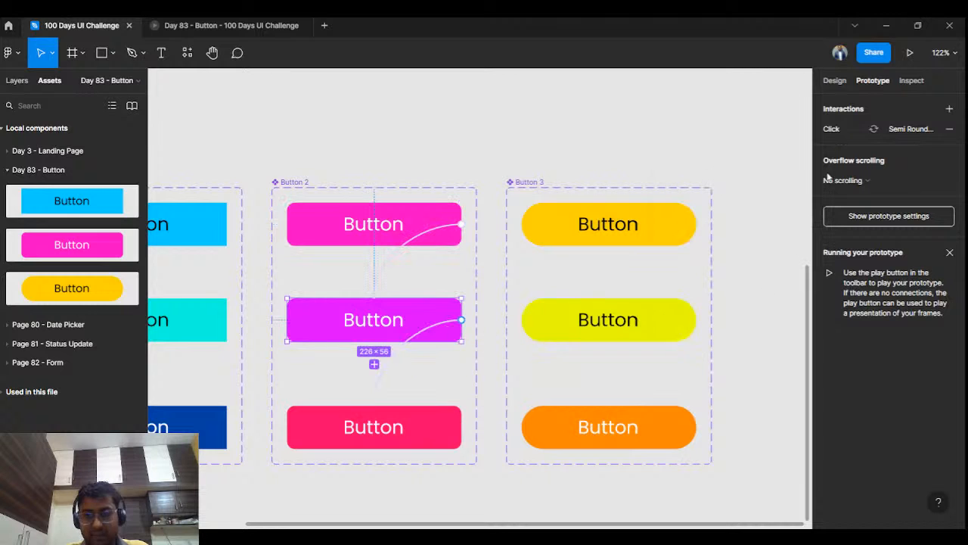
click(830, 129)
click(717, 376)
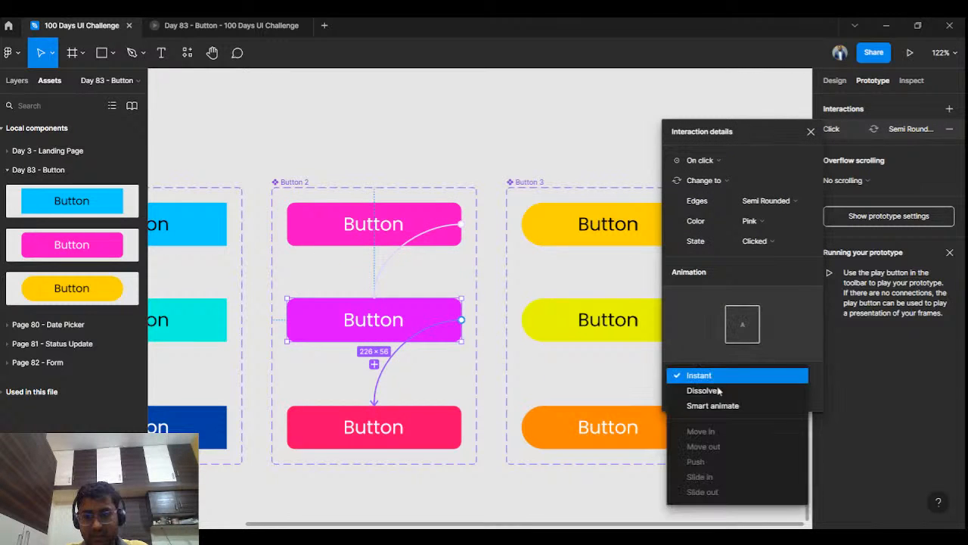
click(712, 404)
click(422, 427)
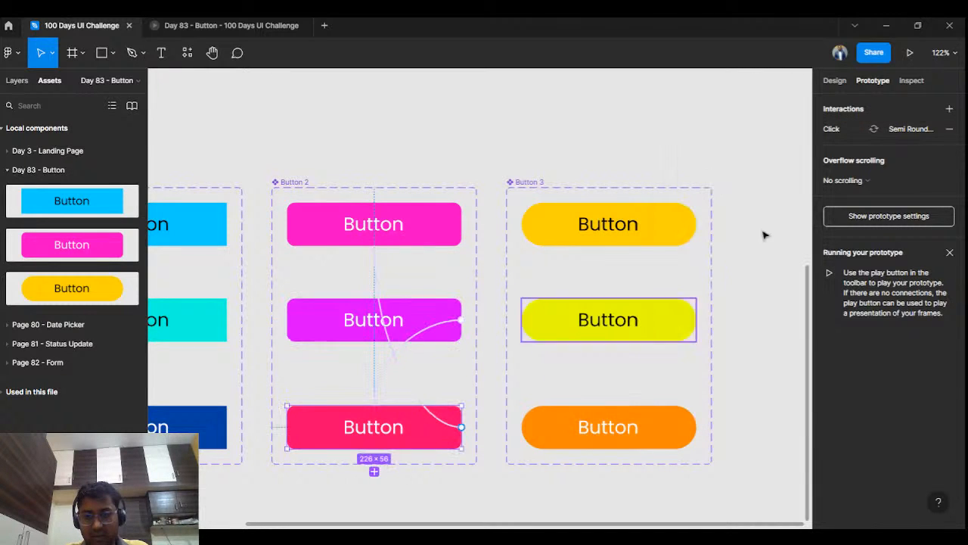
click(830, 129)
click(718, 378)
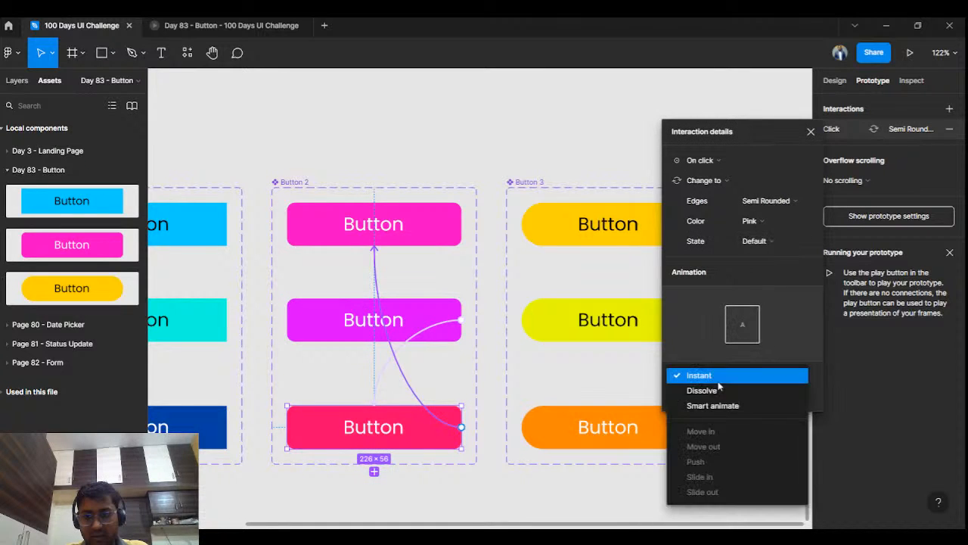
click(718, 403)
Step: Set the animation of the While hovering interaction on Button 1's Default variant to Dissolve
click(427, 156)
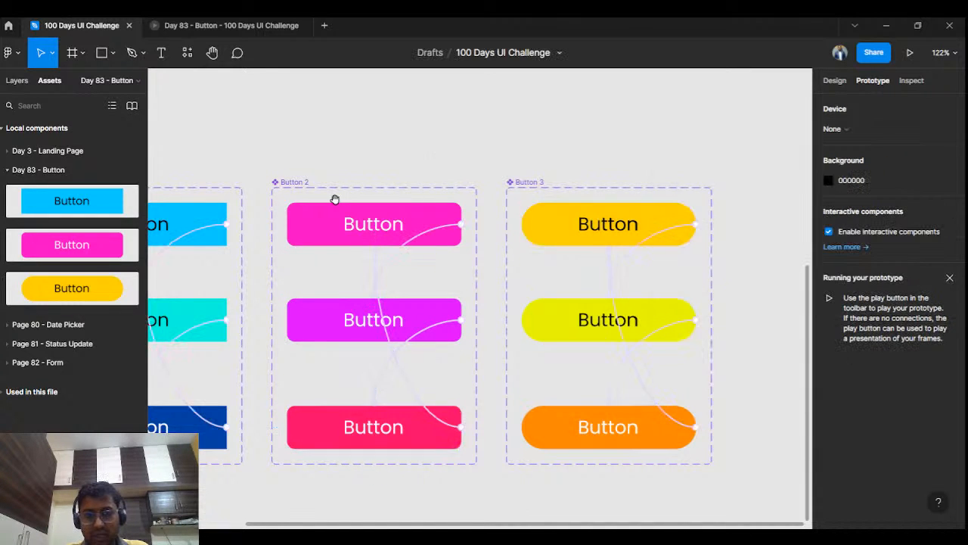
drag(335, 199, 598, 166)
click(450, 185)
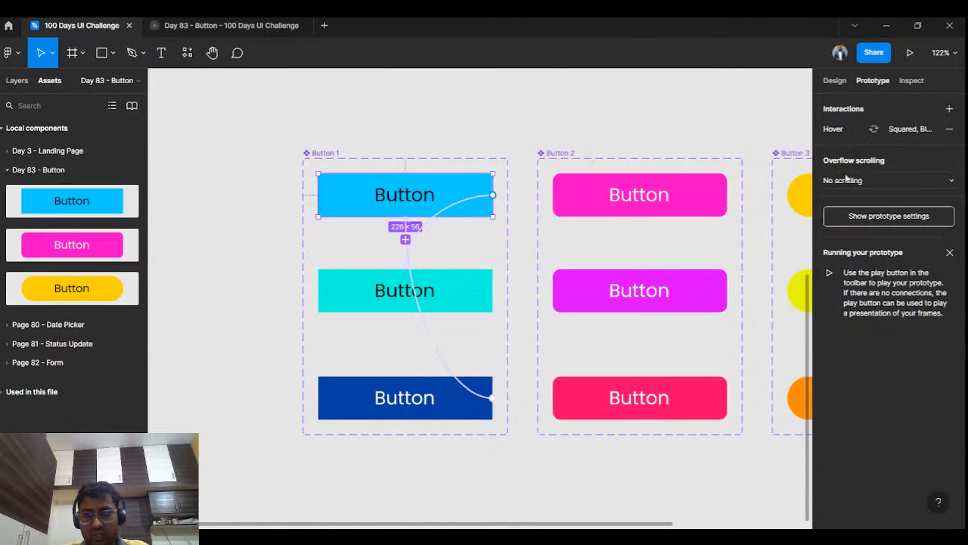
click(853, 128)
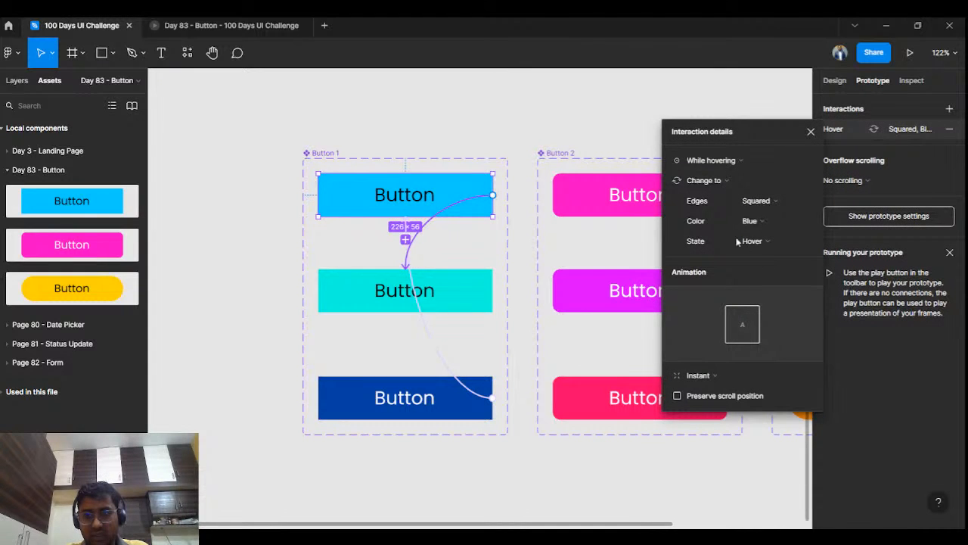
click(715, 374)
click(711, 389)
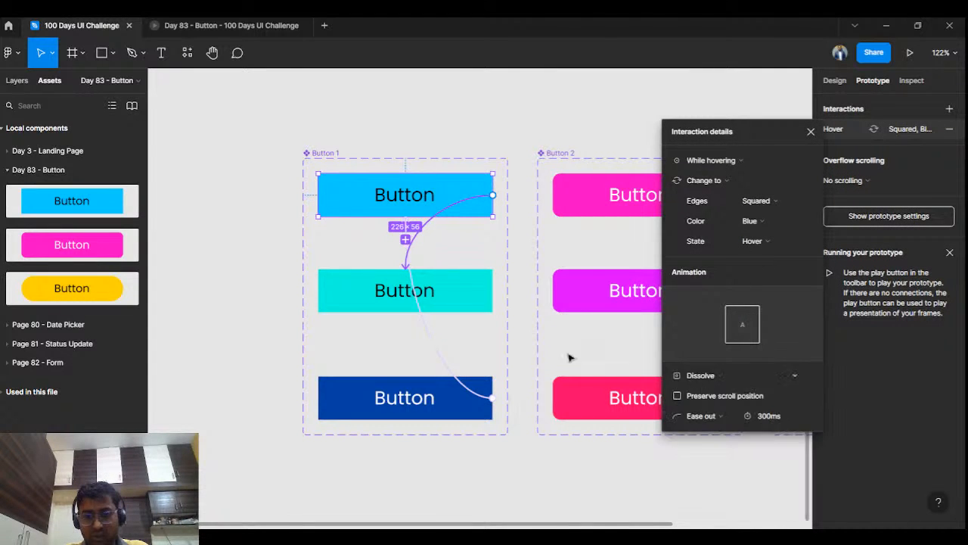
Step: Set the animation of the On click interactions on Button 1's Hover and Clicked variants to Dissolve
click(408, 295)
click(834, 130)
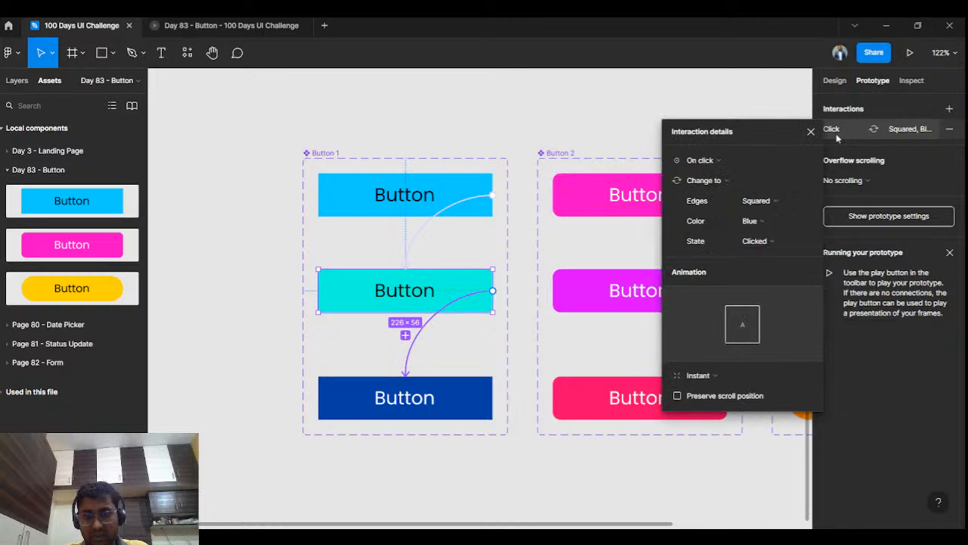
click(731, 382)
click(730, 390)
click(475, 390)
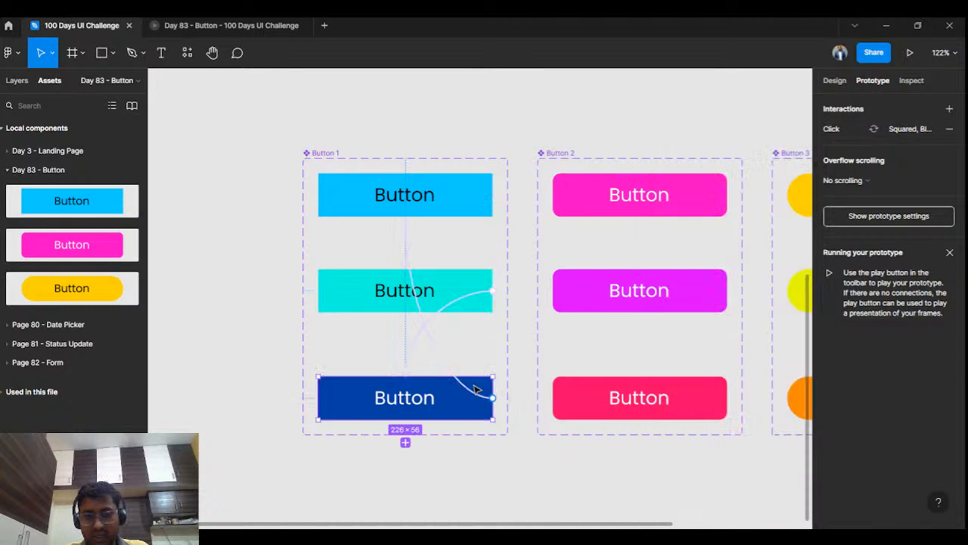
click(832, 129)
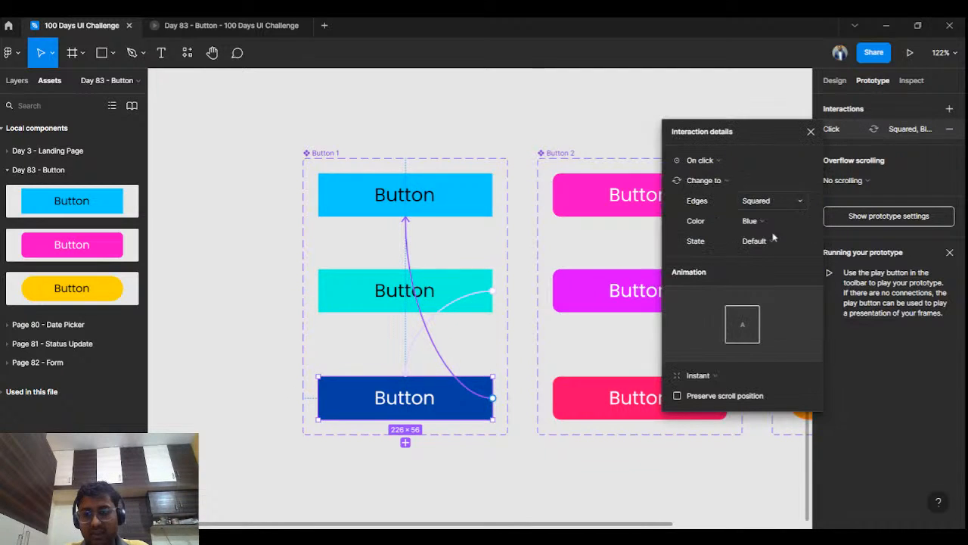
click(731, 382)
click(730, 390)
click(480, 101)
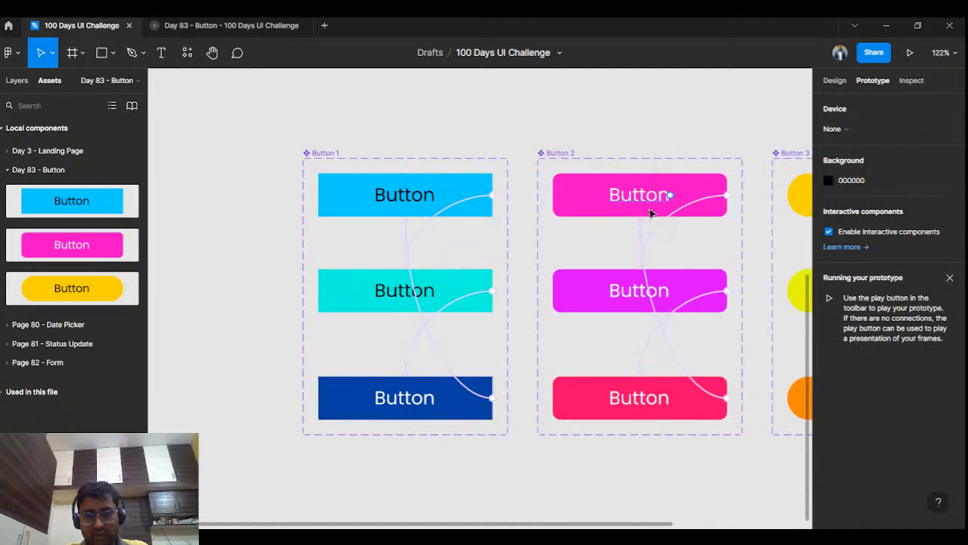
Step: Set the State property of the Button 1 instance in the Button frame to Default
scroll(651, 214, down, 5)
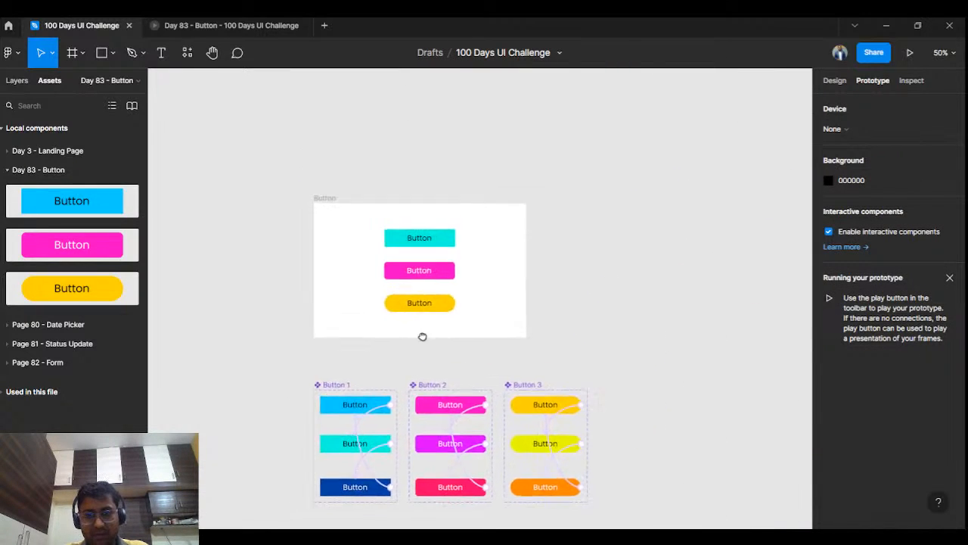
scroll(449, 239, up, 5)
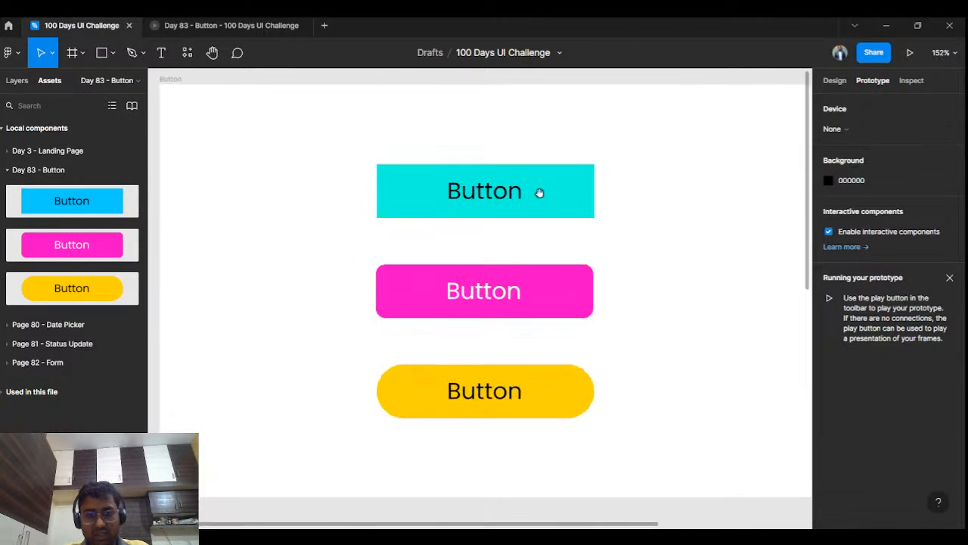
click(539, 198)
click(836, 82)
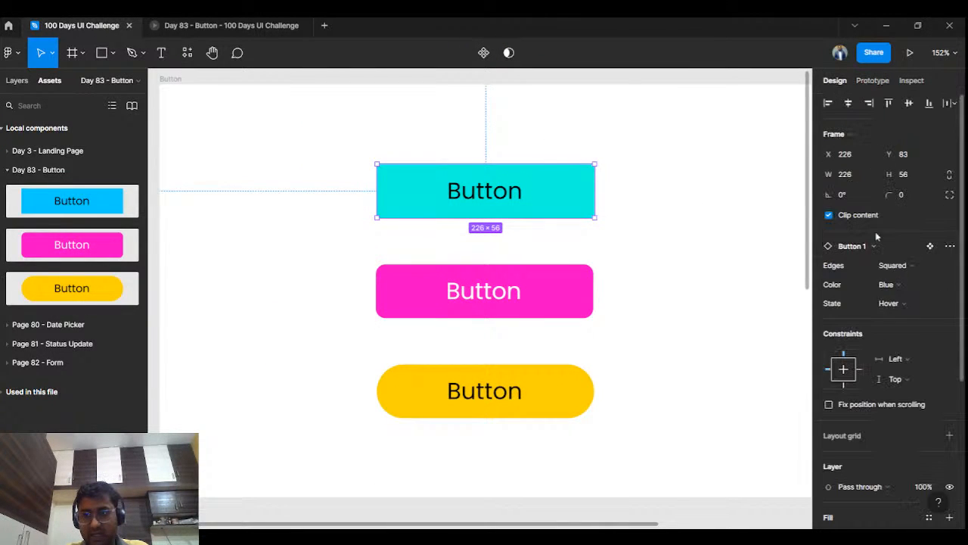
click(889, 302)
click(906, 273)
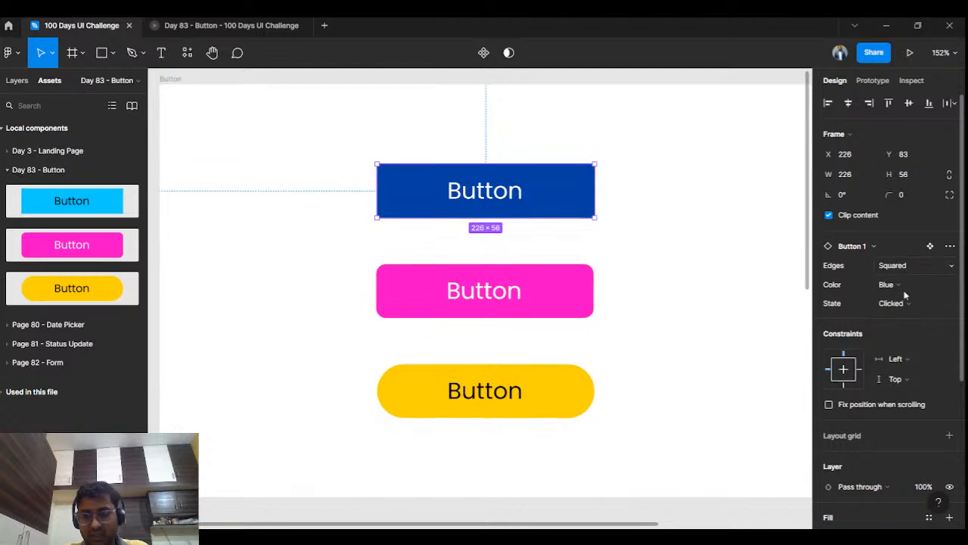
click(890, 302)
click(906, 318)
click(722, 272)
Step: Switch to the Day 83 - Button prototype preview and test the blue button's hover and click behaviour
scroll(642, 257, down, 3)
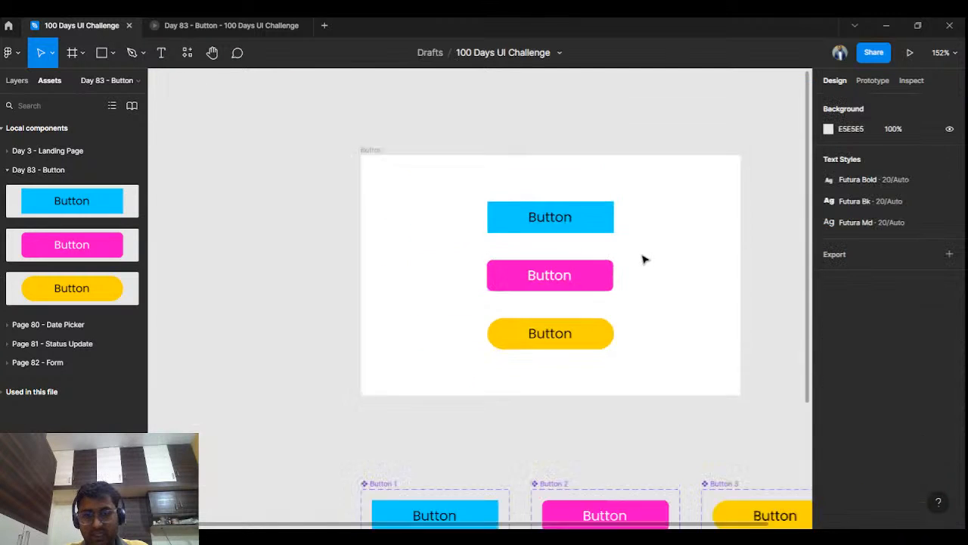
click(287, 23)
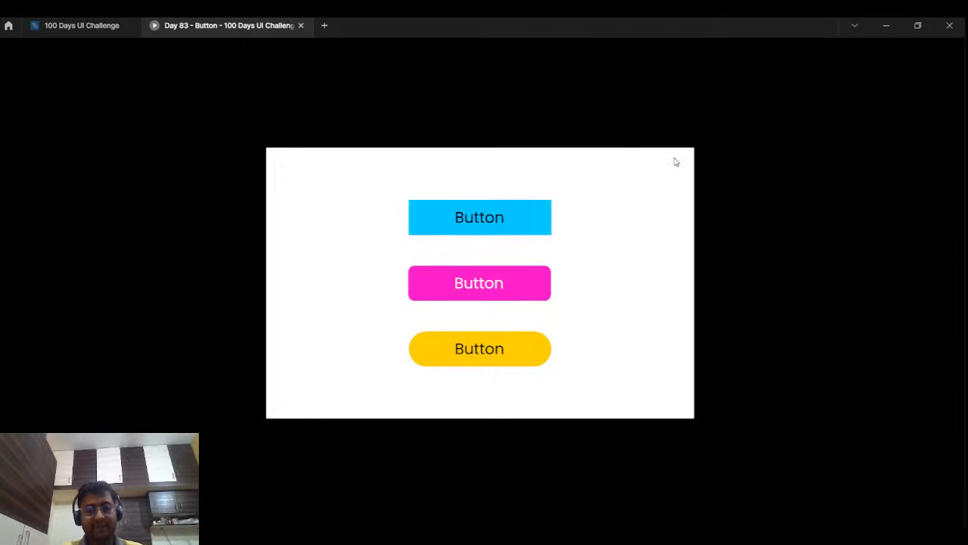
click(500, 222)
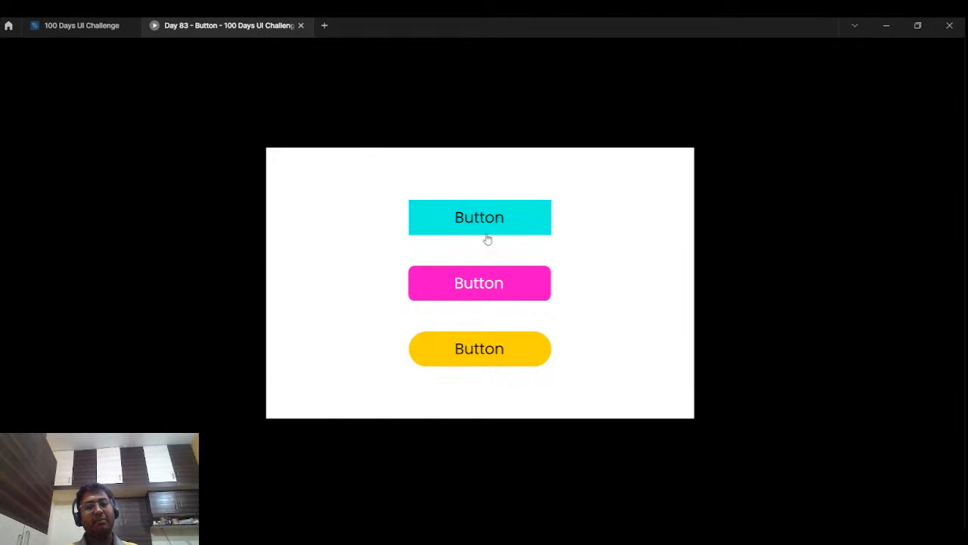
Step: Return to the 100 Days UI Challenge file and place another Button 1 instance in the Button frame's upper-left corner
click(103, 25)
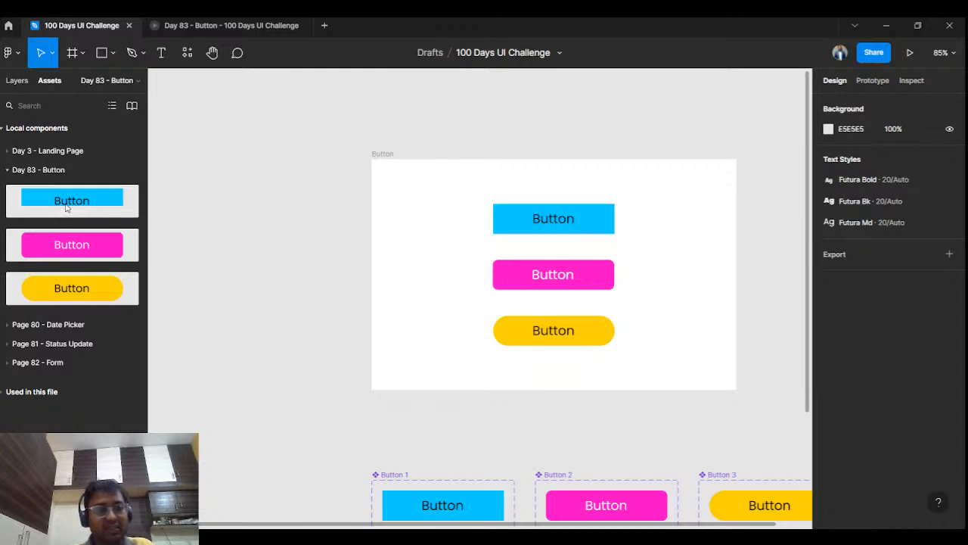
drag(66, 207, 450, 182)
click(471, 136)
Step: Replace the label of the upper-left Button 1 instance with a person's first name and view it in the Day 83 - Button prototype preview
double_click(435, 179)
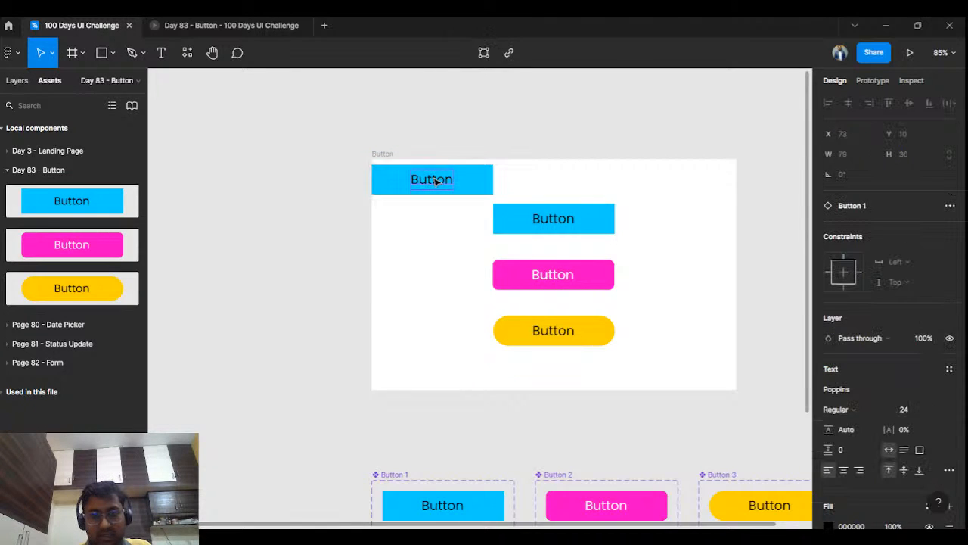
double_click(434, 179)
text(Ganesh)
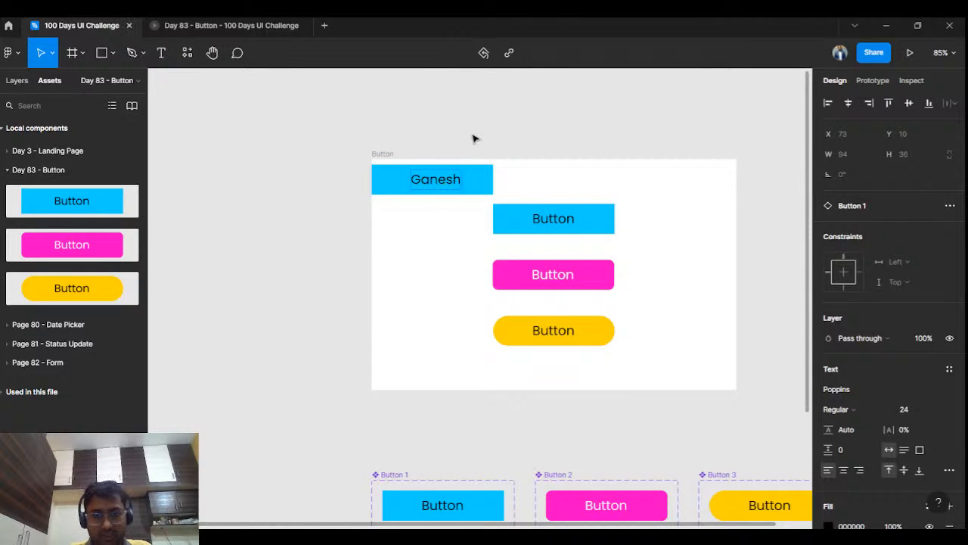
key(Escape)
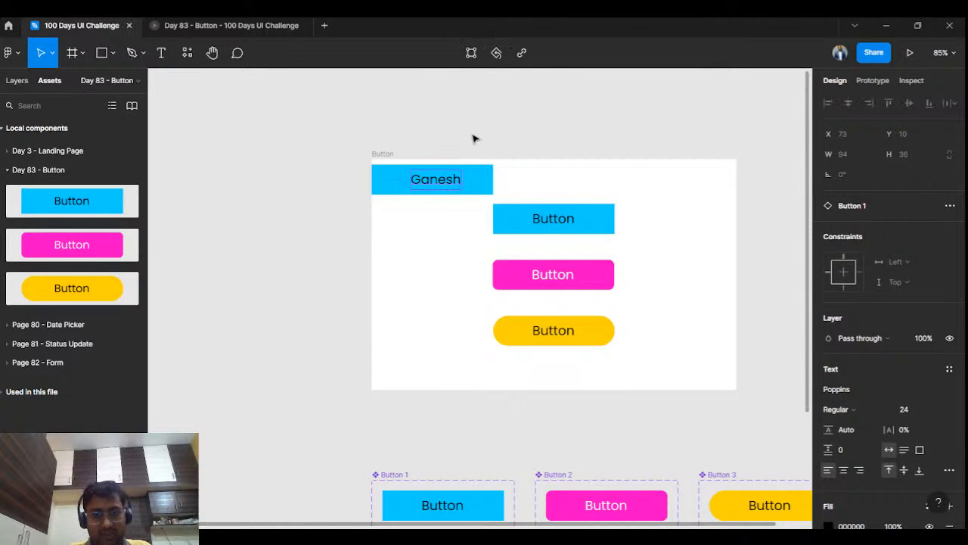
click(219, 25)
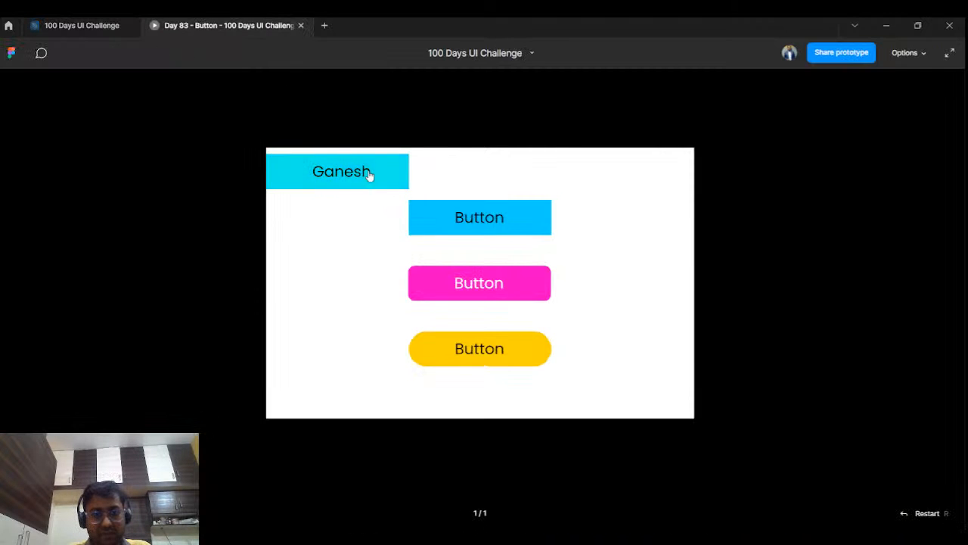
Step: Return to the 100 Days UI Challenge file and delete the relabelled Button 1 instance from the Button frame
click(89, 25)
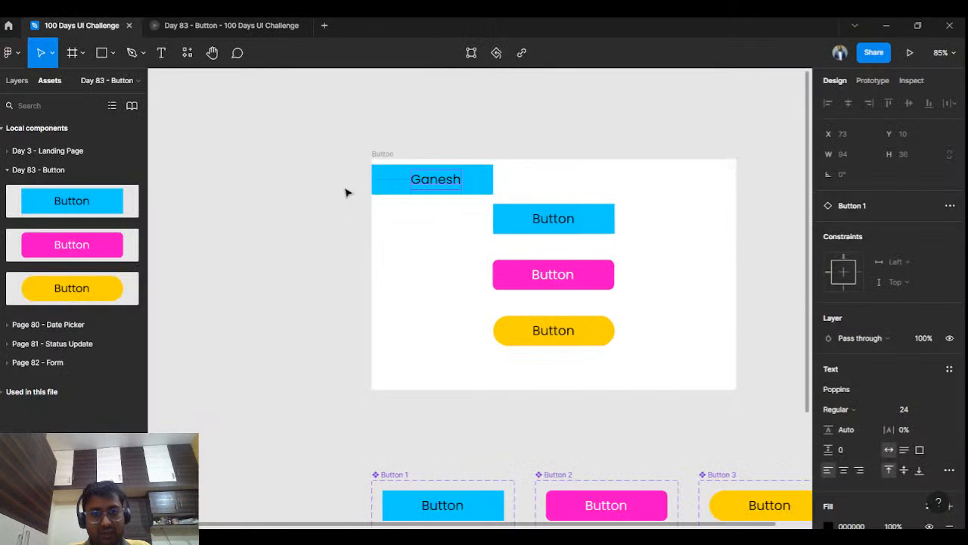
click(473, 179)
key(Delete)
Step: Switch to the Day 83 - Button prototype preview and test the click behaviour of the yellow, blue and pink buttons
click(219, 25)
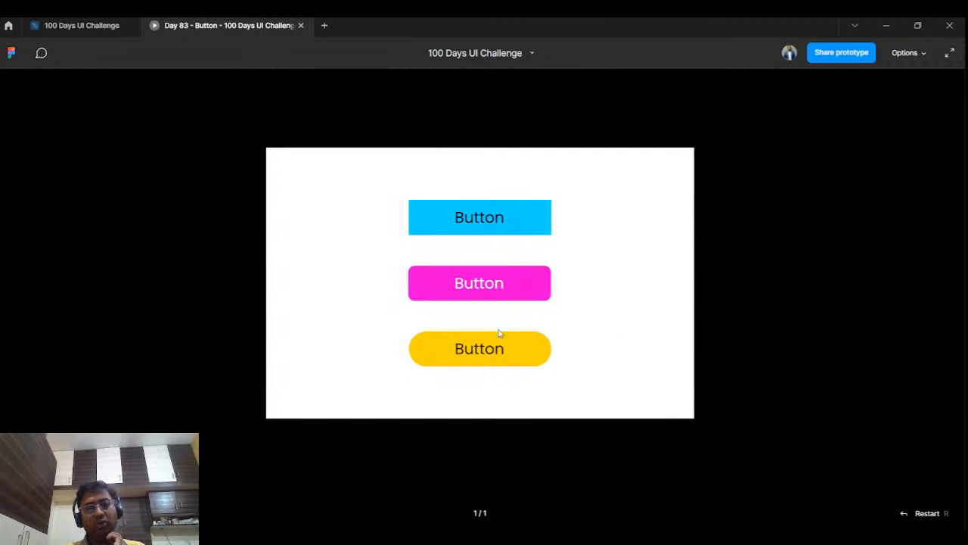
click(502, 360)
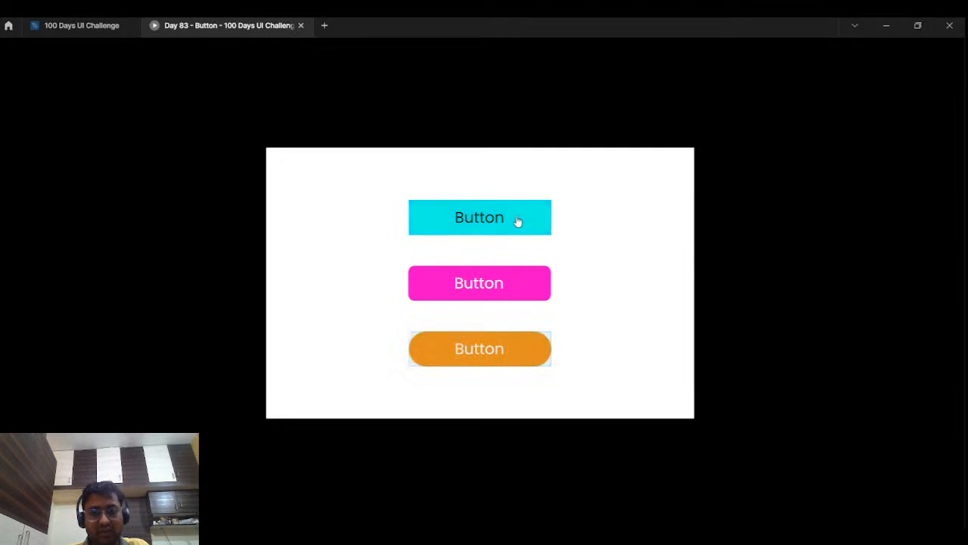
click(517, 221)
click(496, 287)
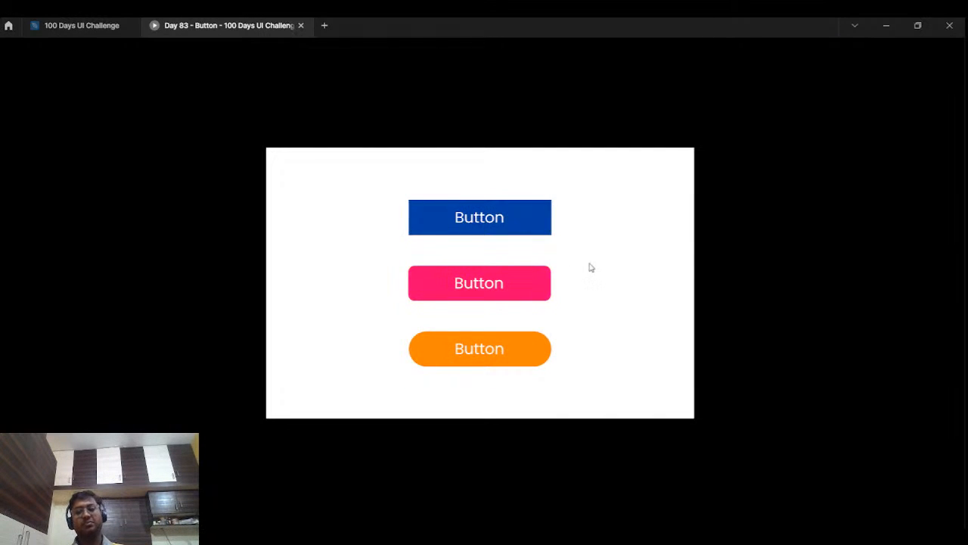